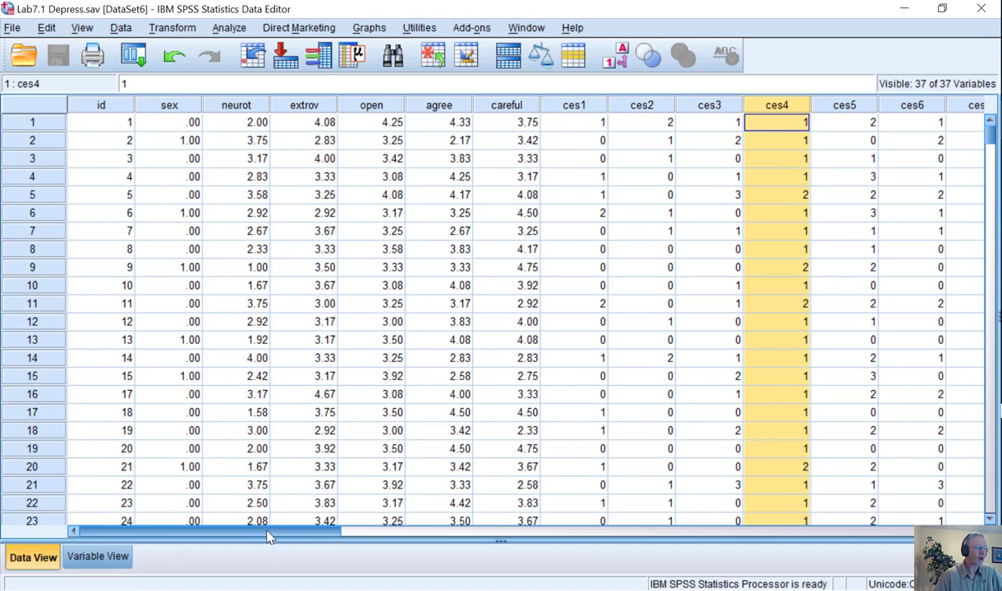
Step: Look through the depression data set down to its last case and return to the first case
left_click_drag(268, 536, 165, 538)
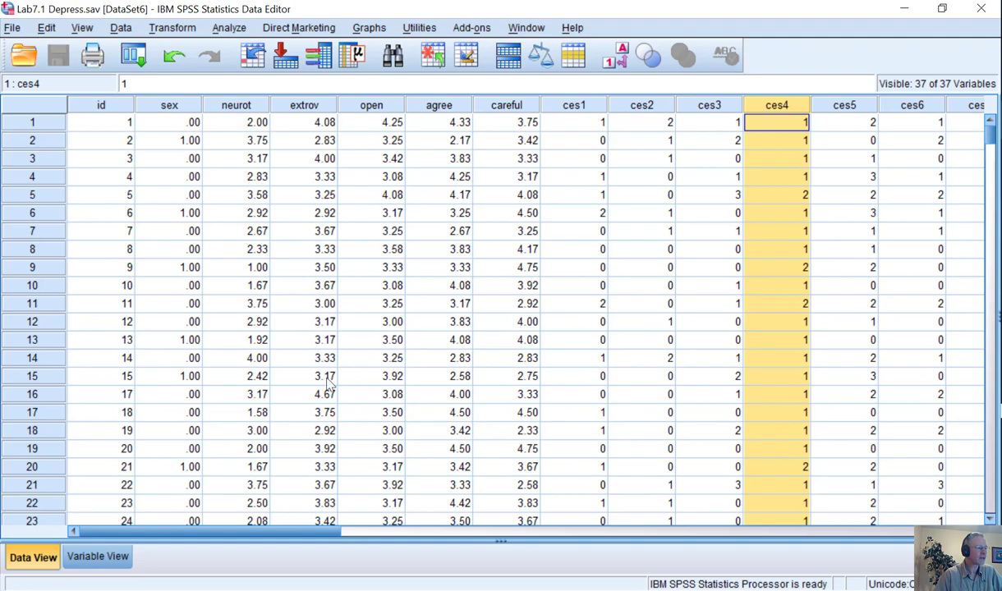
scroll(994, 168, "down", 2)
left_click_drag(994, 169, 990, 485)
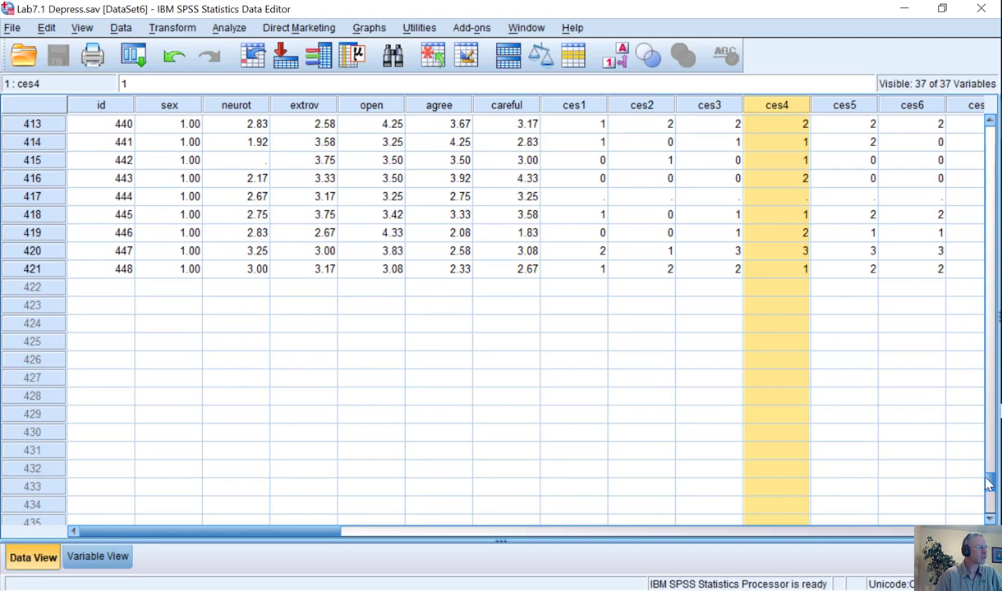
left_click_drag(988, 485, 990, 481)
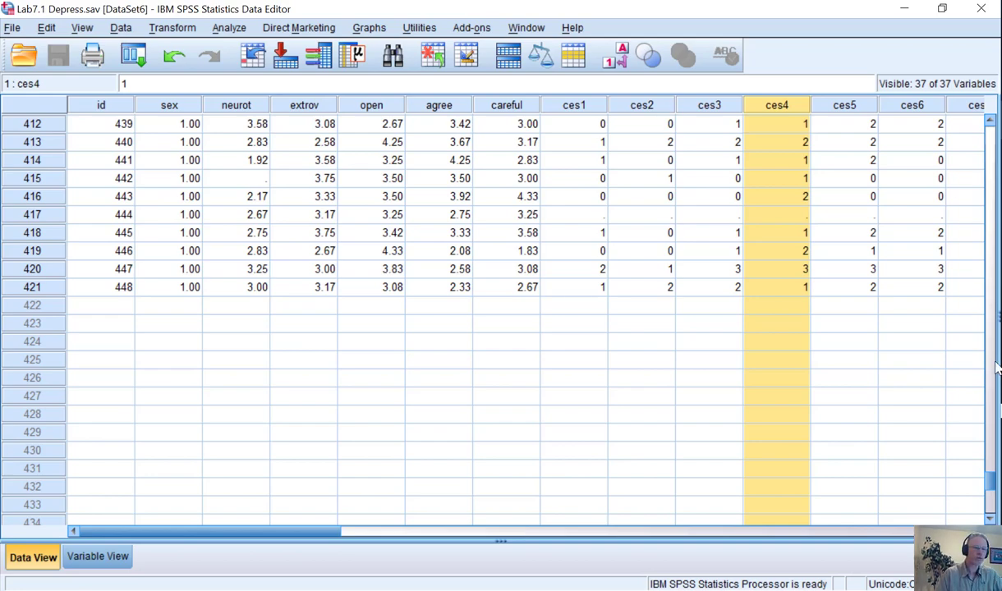
left_click_drag(990, 483, 984, 71)
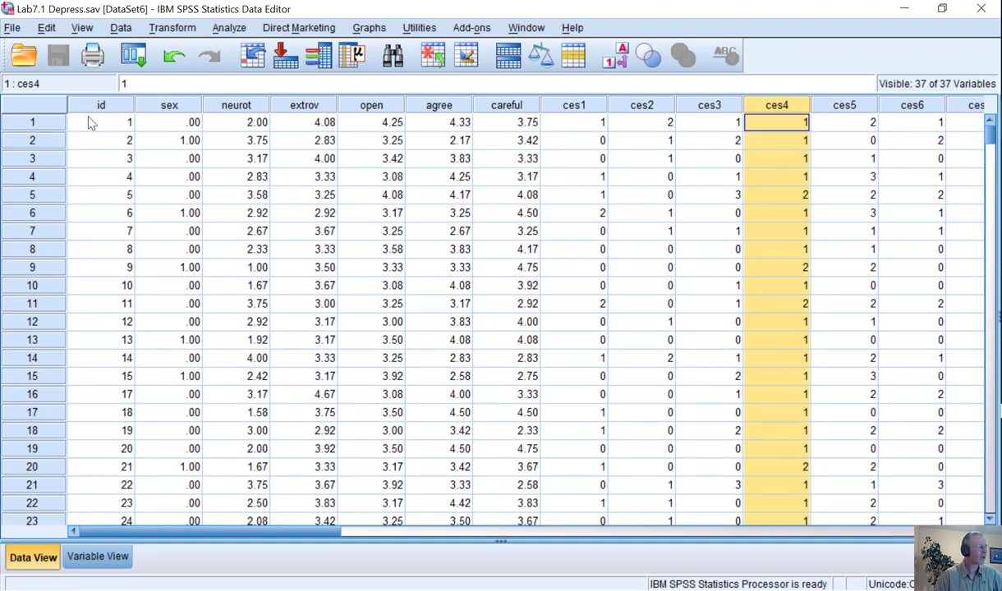
Step: Inspect the first case's scores on the personality variables neurot, extrov, open, agree and careful
left_click(259, 123)
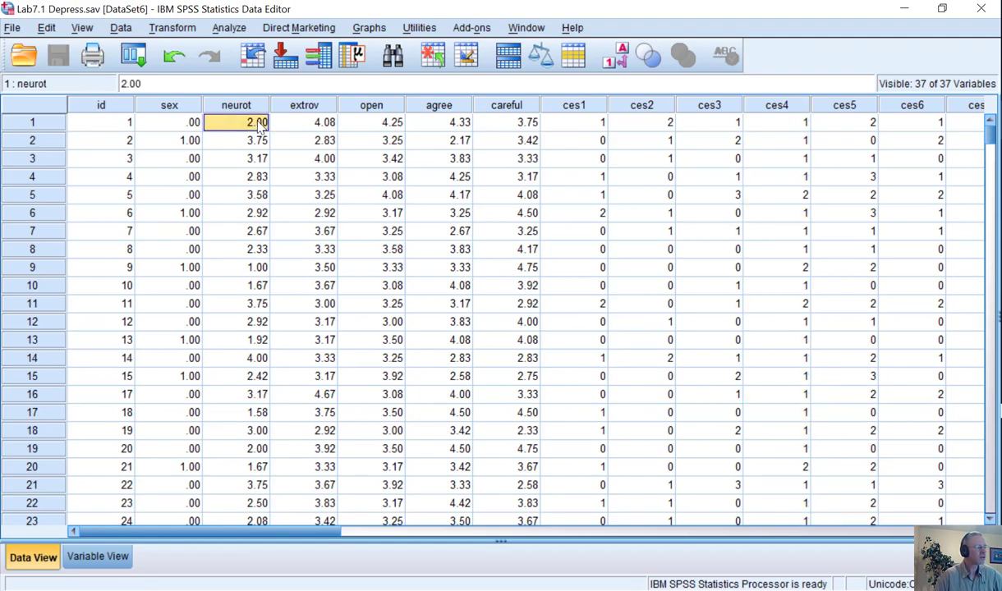
left_click(286, 121)
left_click(361, 124)
left_click(416, 124)
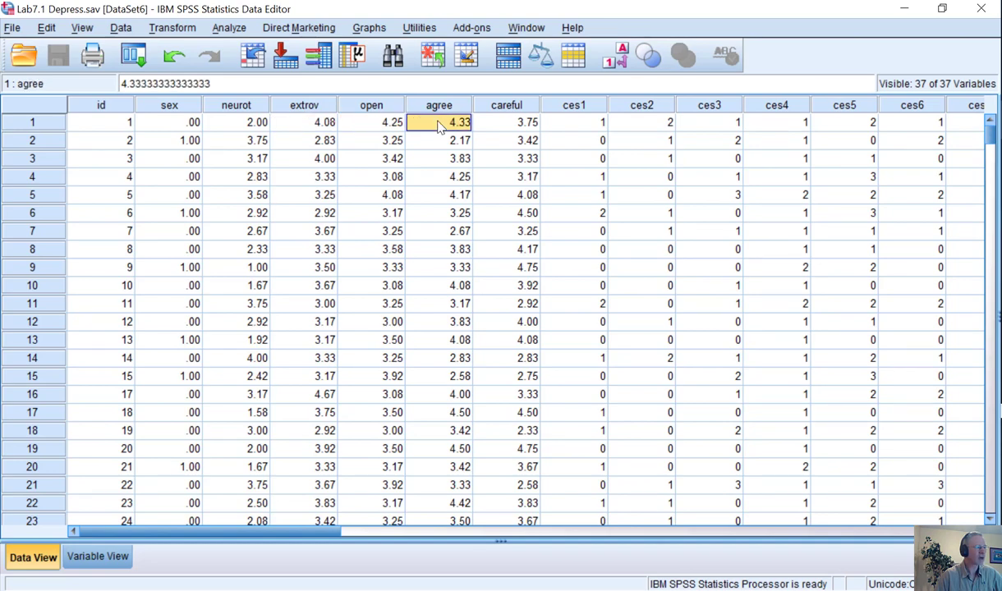
left_click(485, 125)
left_click(225, 122)
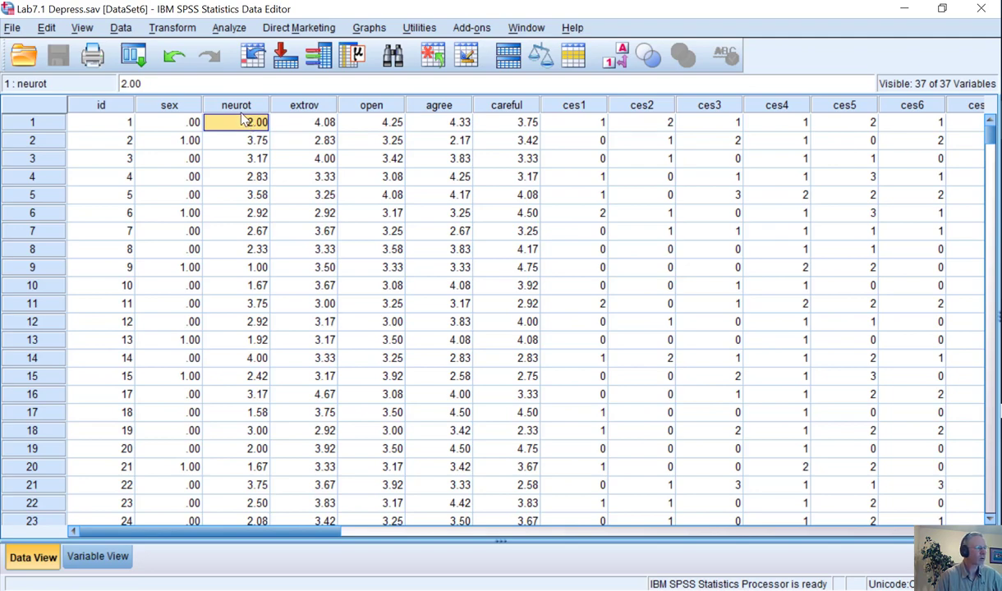
left_click(304, 121)
left_click(363, 123)
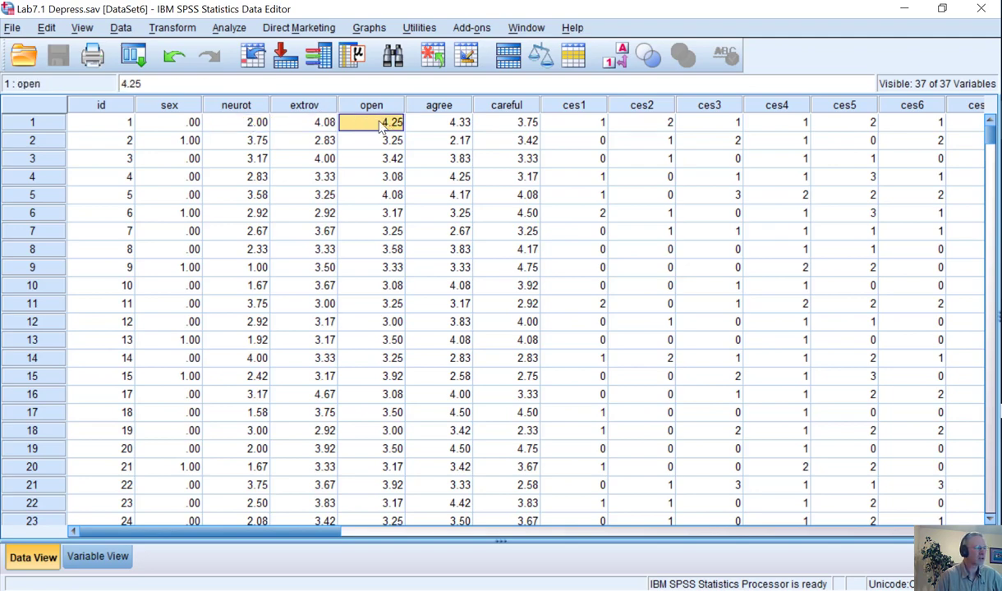
left_click(443, 123)
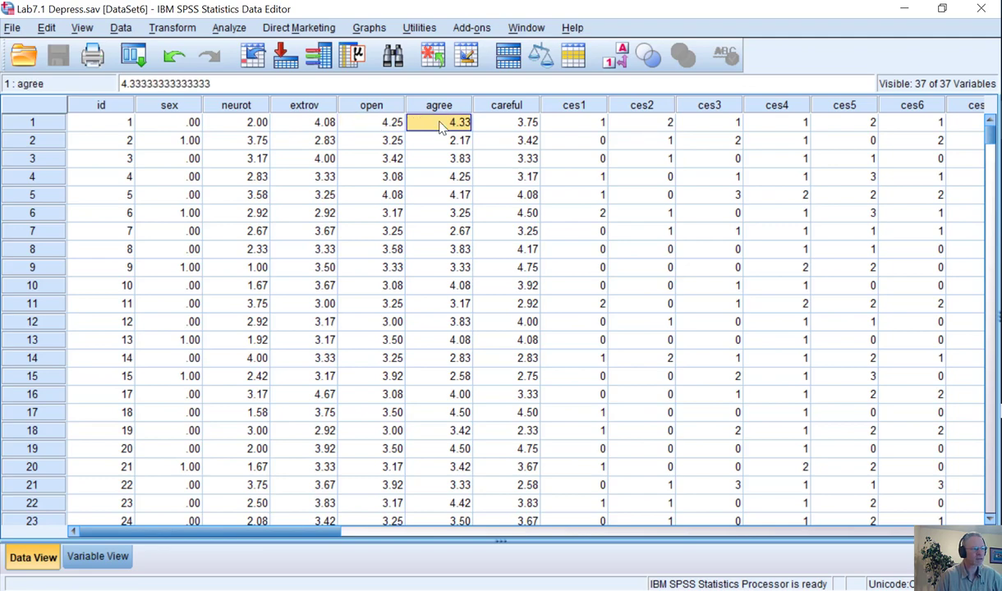
left_click(501, 124)
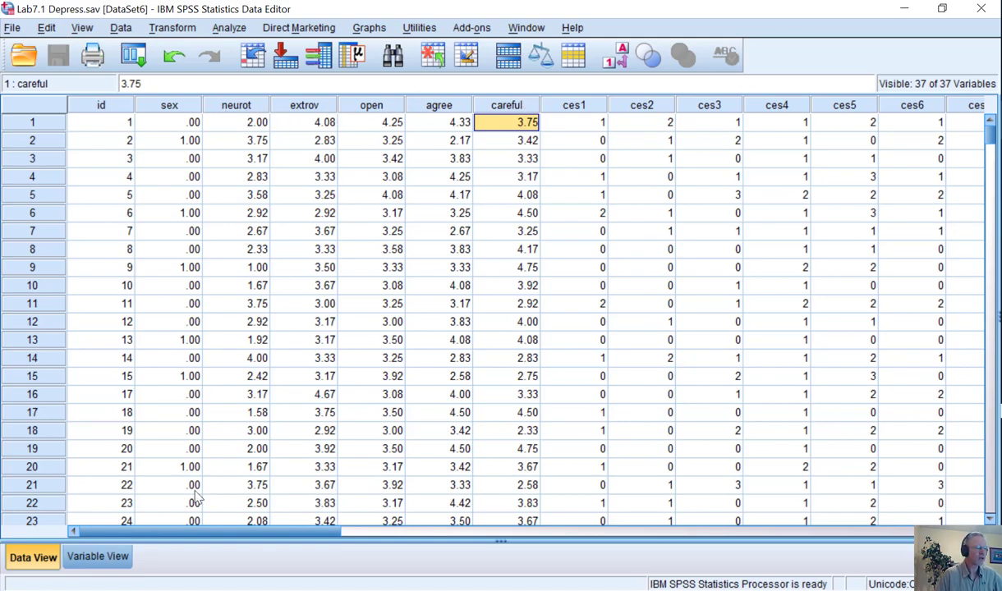
Step: Examine the ces item columns and their question wording in the data and in the variable definitions
left_click_drag(243, 534, 351, 536)
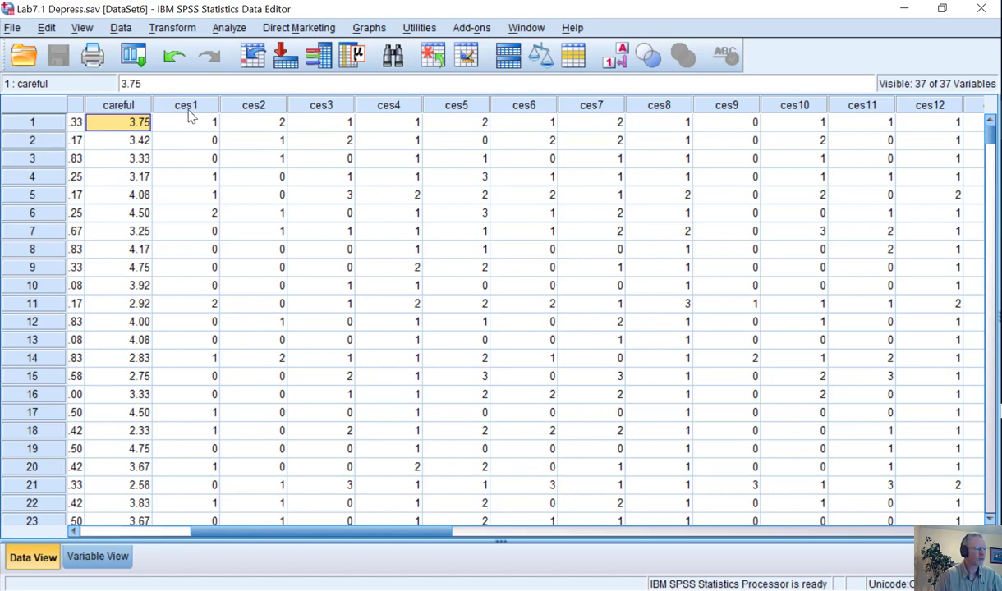
mouse_move(180, 115)
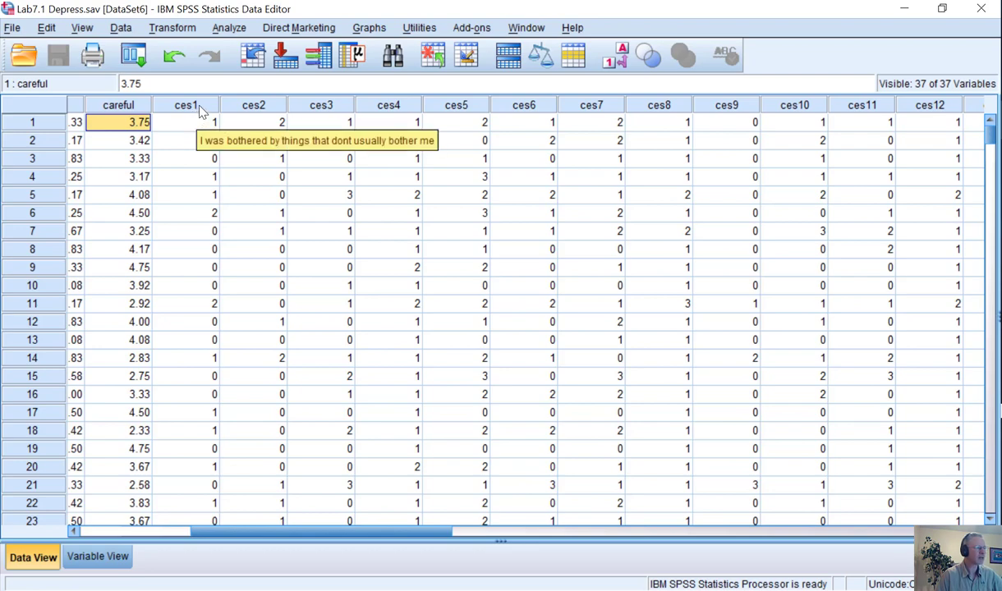
mouse_move(259, 110)
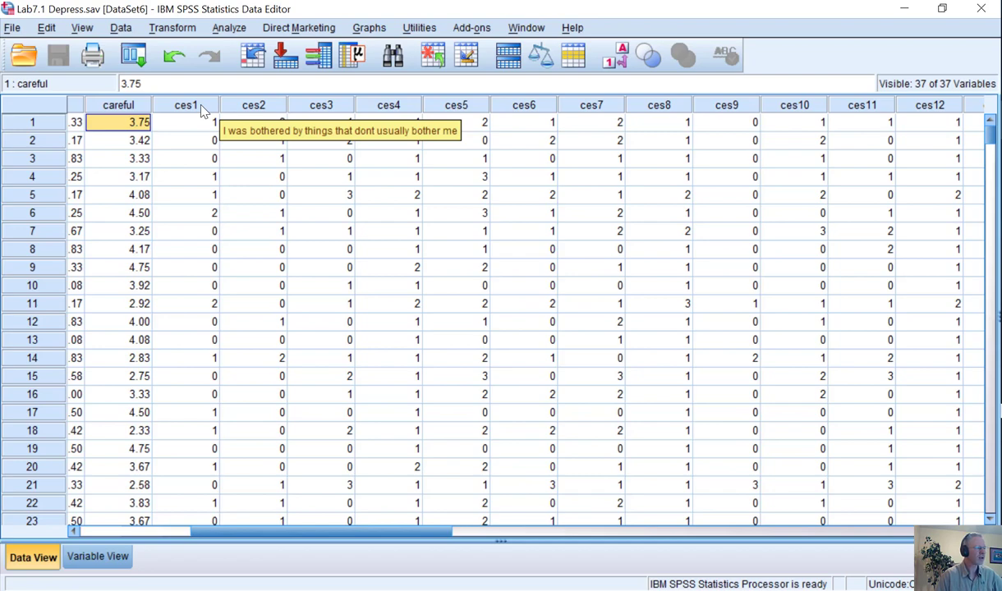
left_click(95, 559)
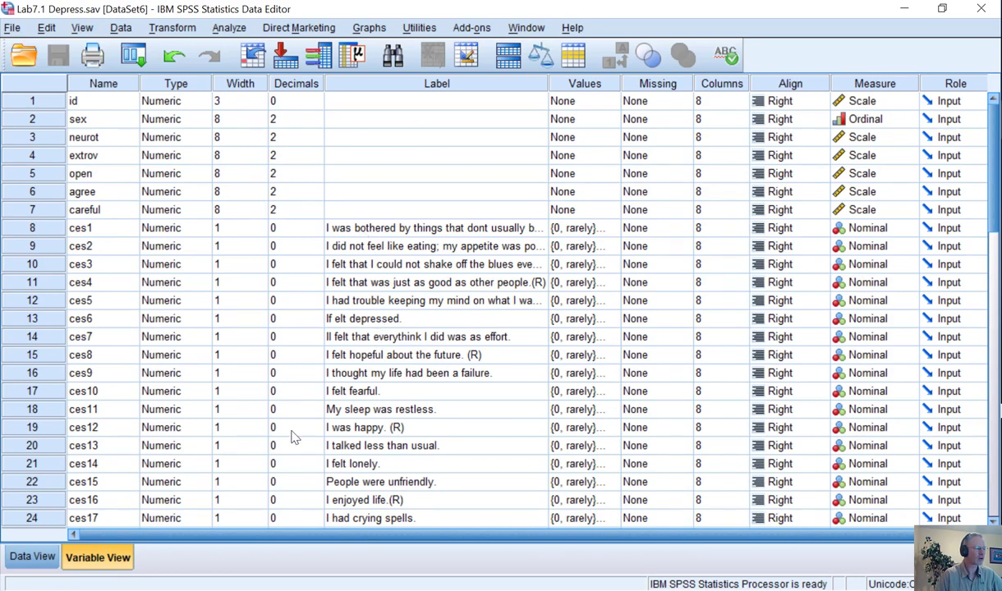
left_click(18, 552)
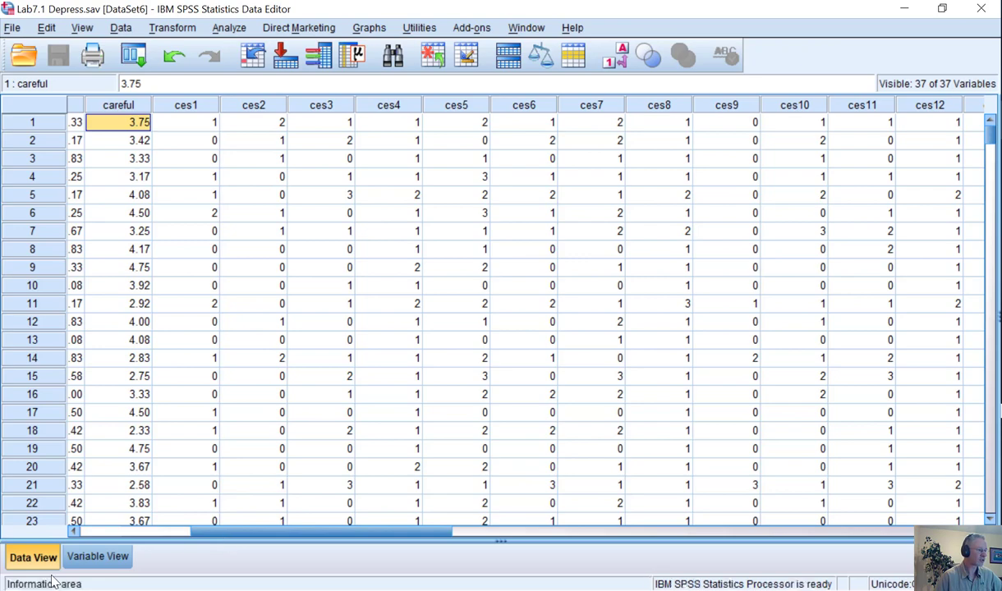
Step: Inspect the response value labels defined for variable ces1 and close them without changes
left_click(92, 558)
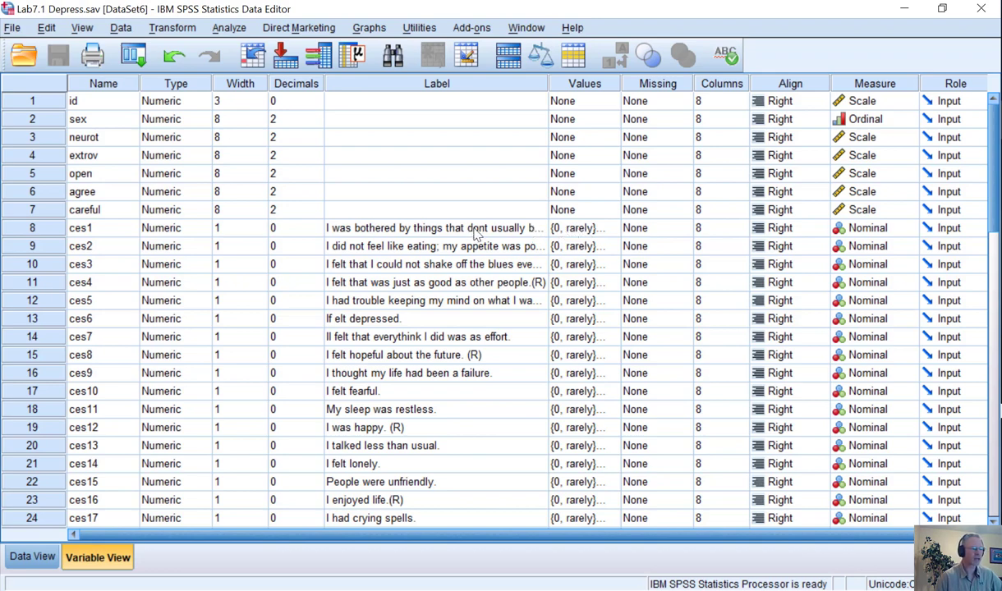
left_click(580, 228)
left_click(610, 230)
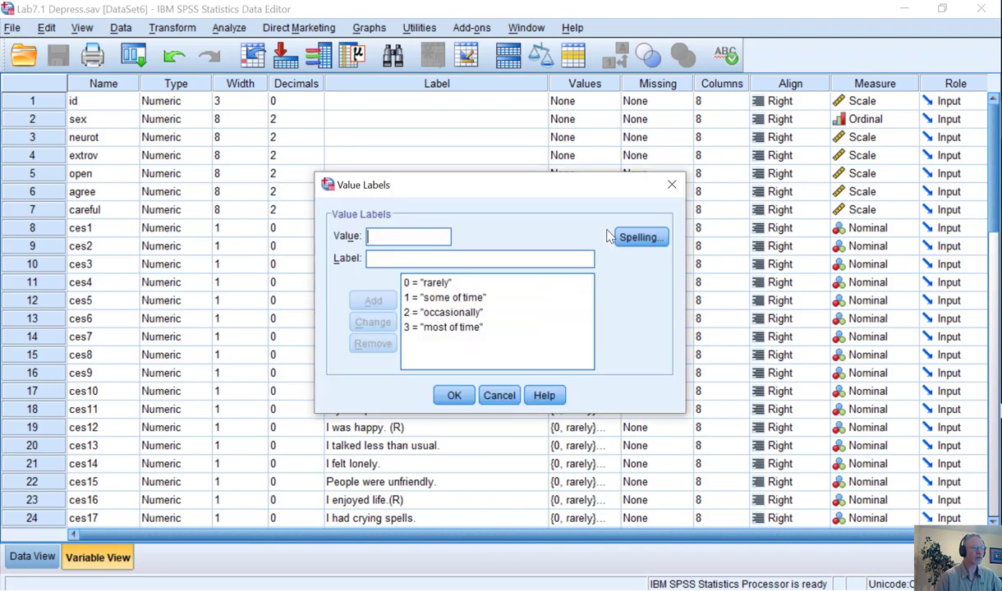
left_click(439, 338)
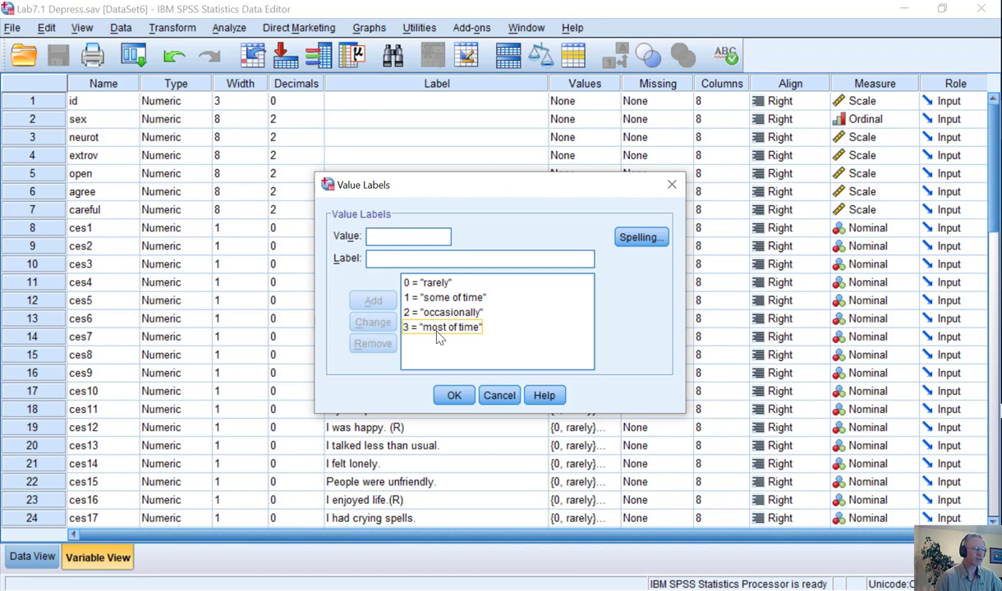
left_click(672, 186)
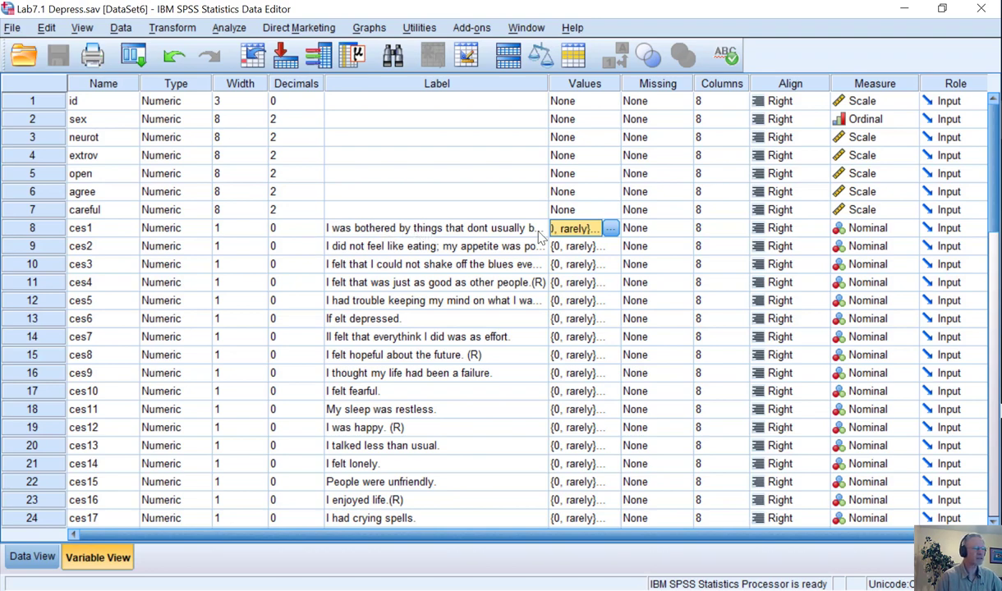
Step: Widen the Label column of the variable definitions and read through the ces and se item labels
left_click_drag(549, 83, 617, 83)
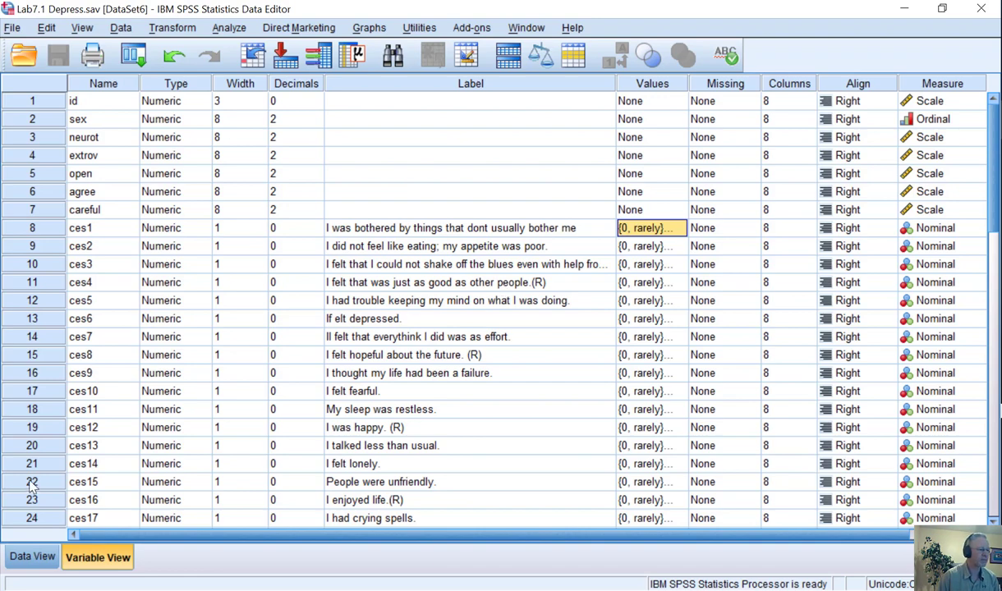
scroll(382, 345, "down", 3)
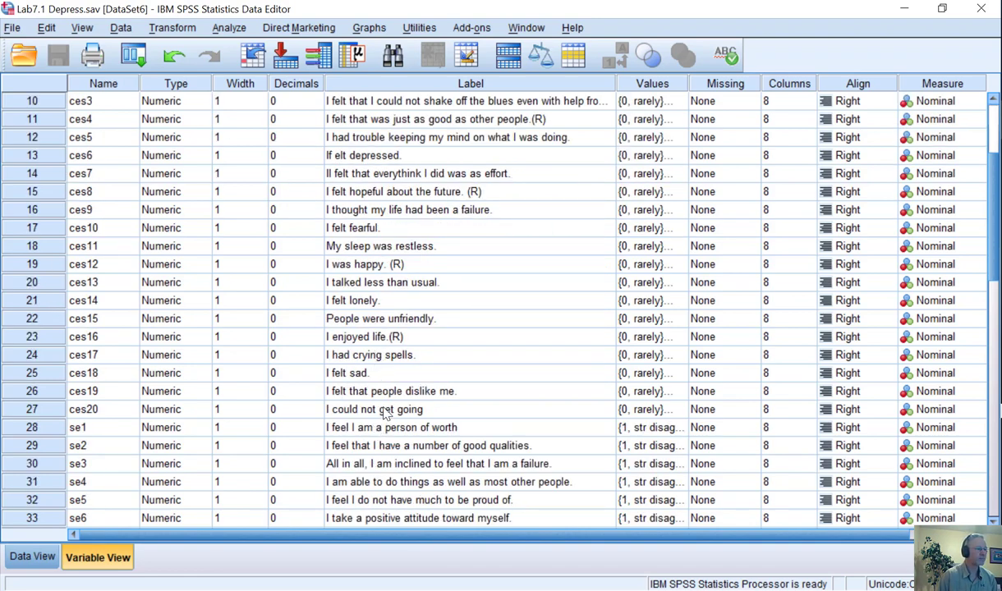
scroll(386, 414, "up", 1)
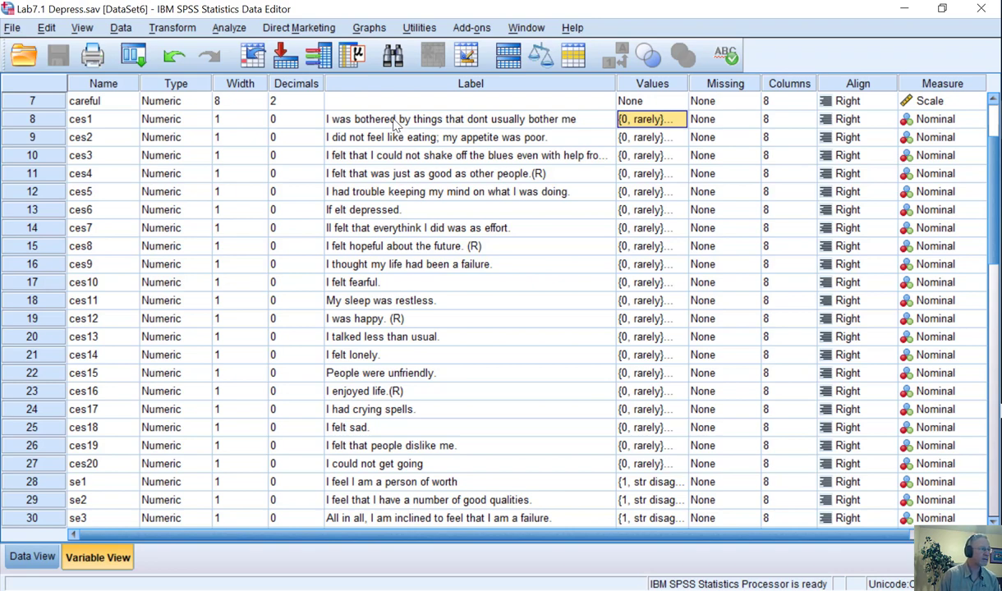
scroll(402, 451, "down", 4)
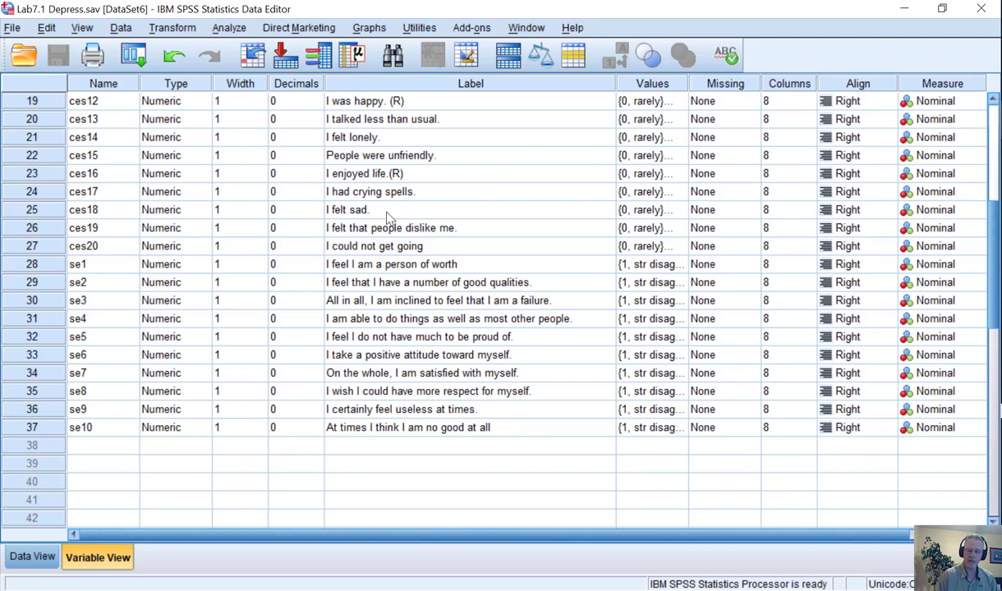
scroll(386, 220, "up", 5)
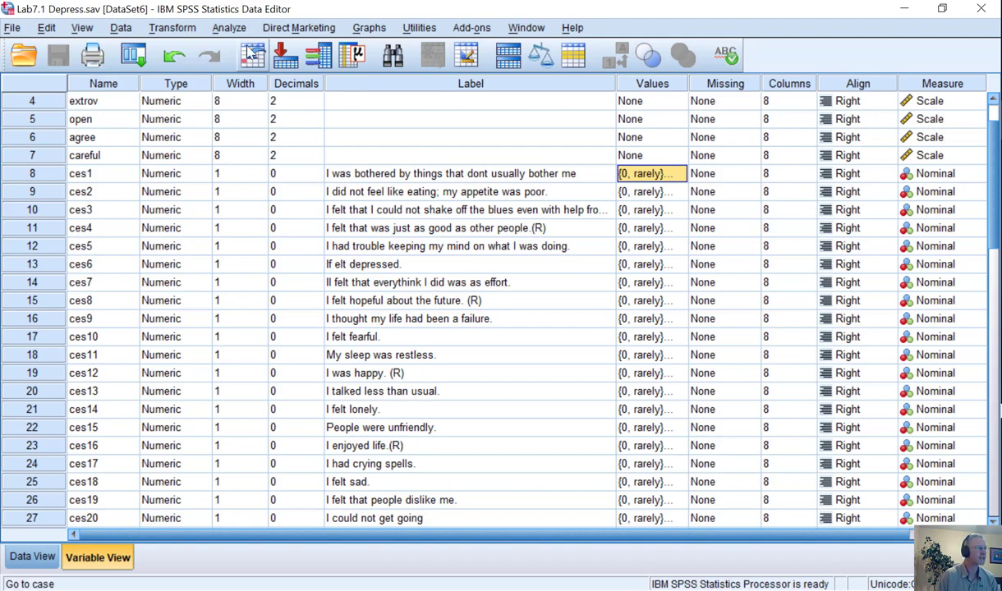
Step: Start a Reliability Analysis and show the source variables by name instead of by label
left_click(231, 30)
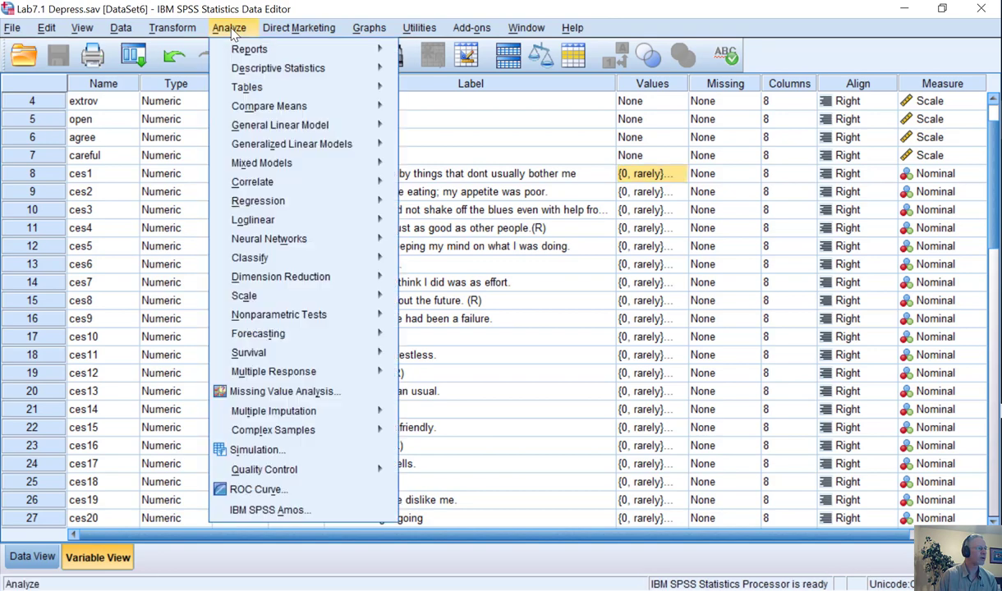
mouse_move(259, 208)
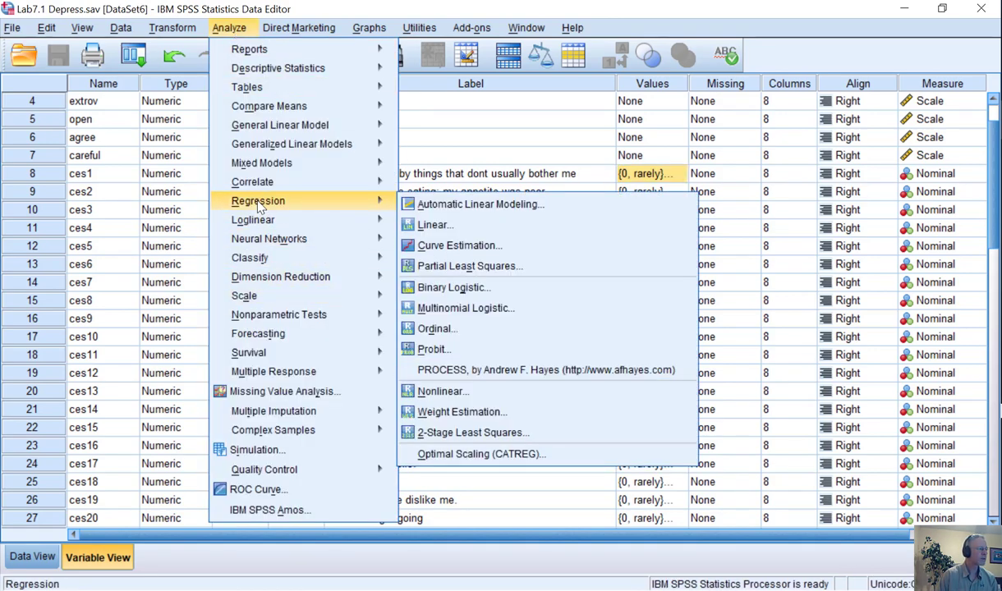
mouse_move(268, 299)
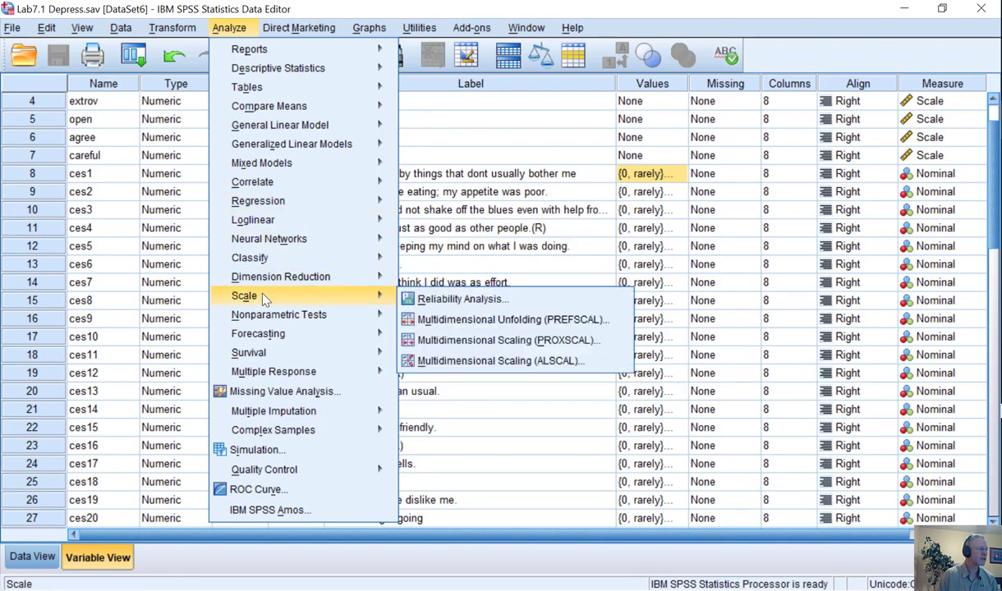
left_click(452, 300)
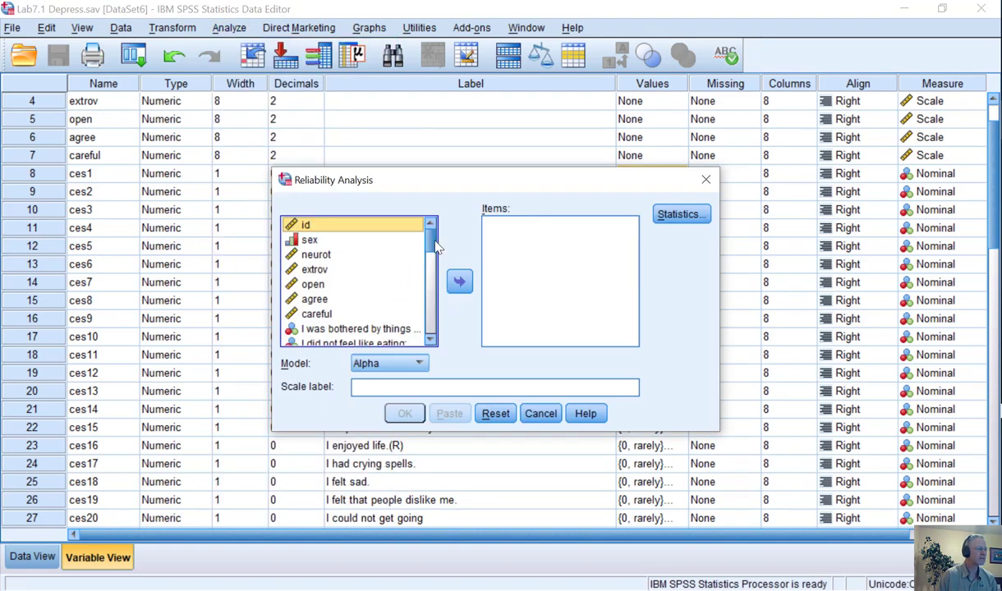
mouse_move(433, 248)
left_mouse_down()
mouse_move(433, 285)
mouse_move(433, 254)
left_mouse_up()
right_click(348, 269)
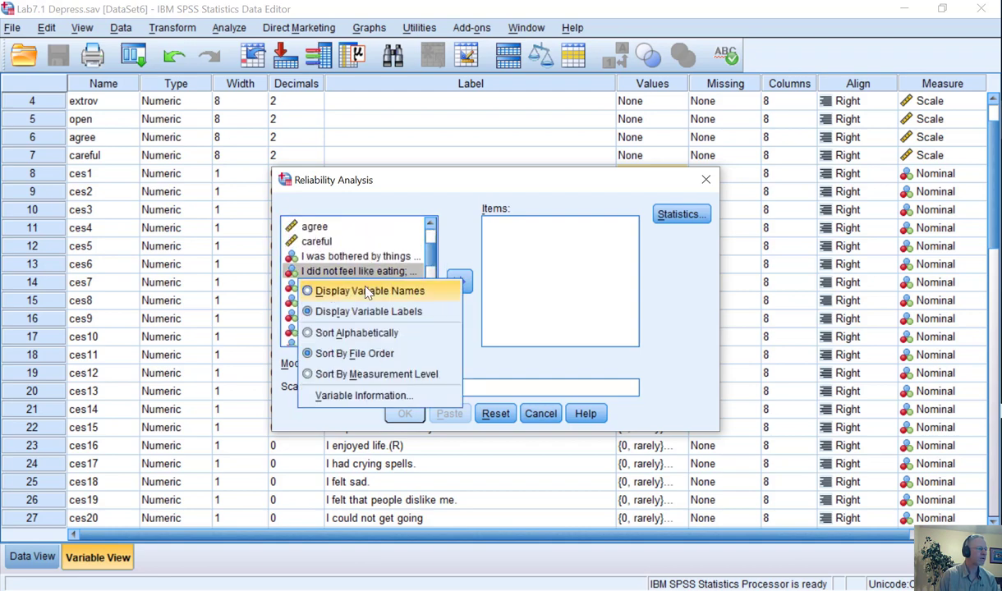
left_click(350, 286)
Step: Add ces1 through ces20 as the items of the reliability analysis
left_click(354, 257)
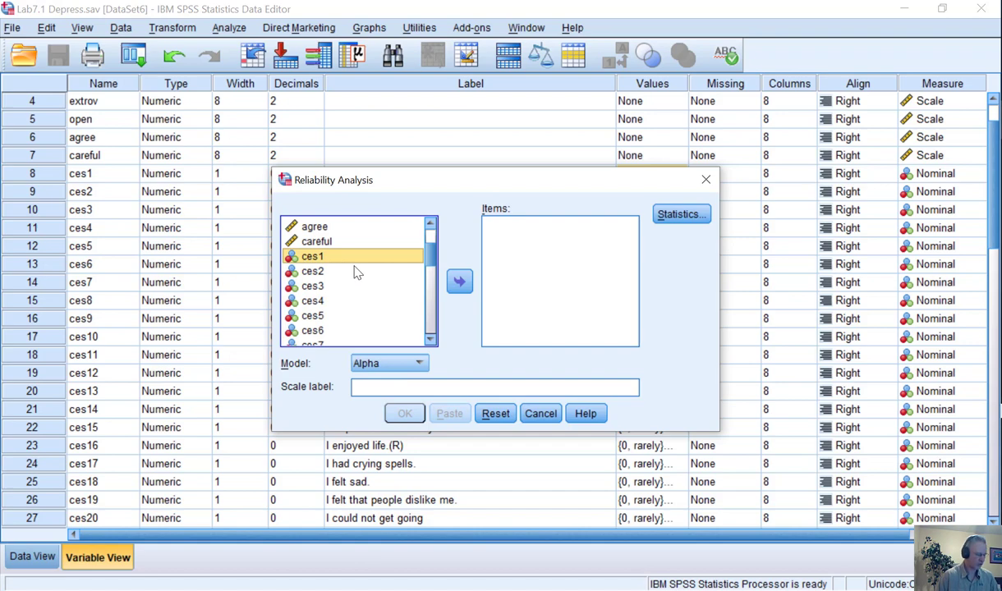
key("shift+Down")
key("shift+Down")
key("shift+Down")
key("shift+Down")
key("shift+Down")
key("shift+Down")
key("shift+Down")
key("shift+Down")
key("shift+Down")
key("shift+Down")
key("shift+Down")
key("shift+Down")
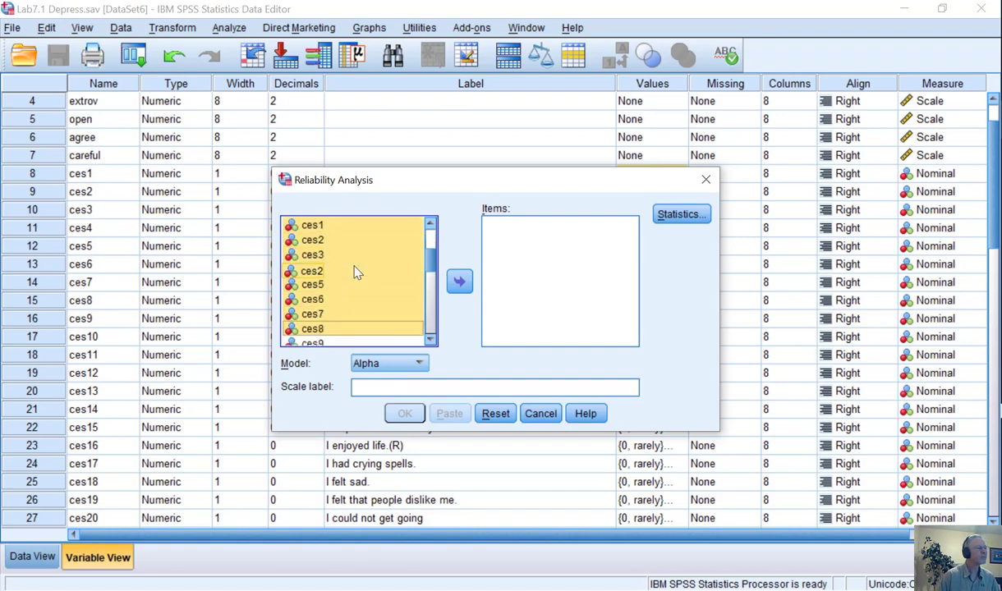
key("shift+Down")
key("shift+Down")
key("shift+Down")
key("shift+Down")
key("shift+Down")
key("shift+Down")
key("shift+Down")
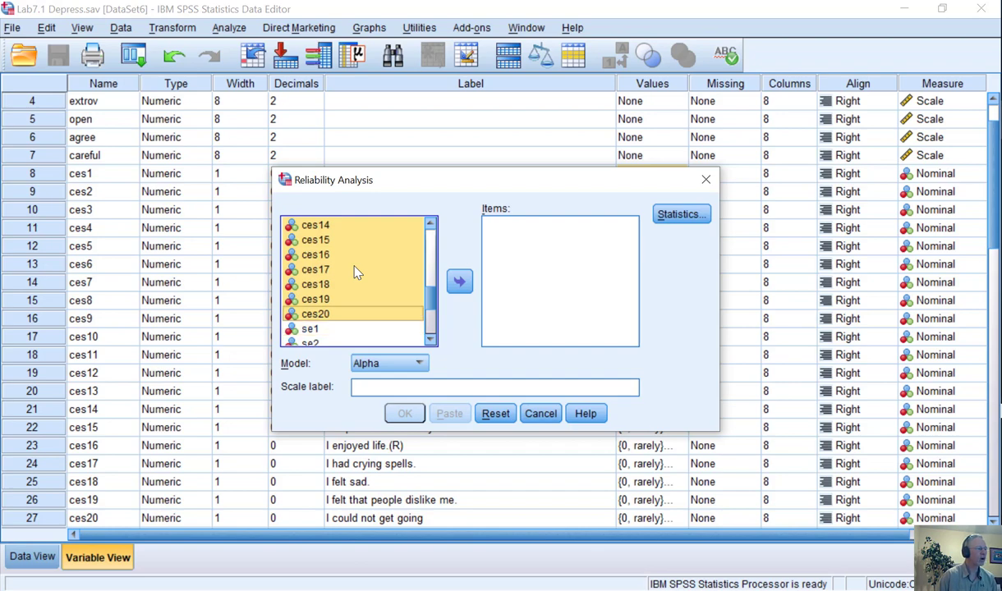
left_click(461, 288)
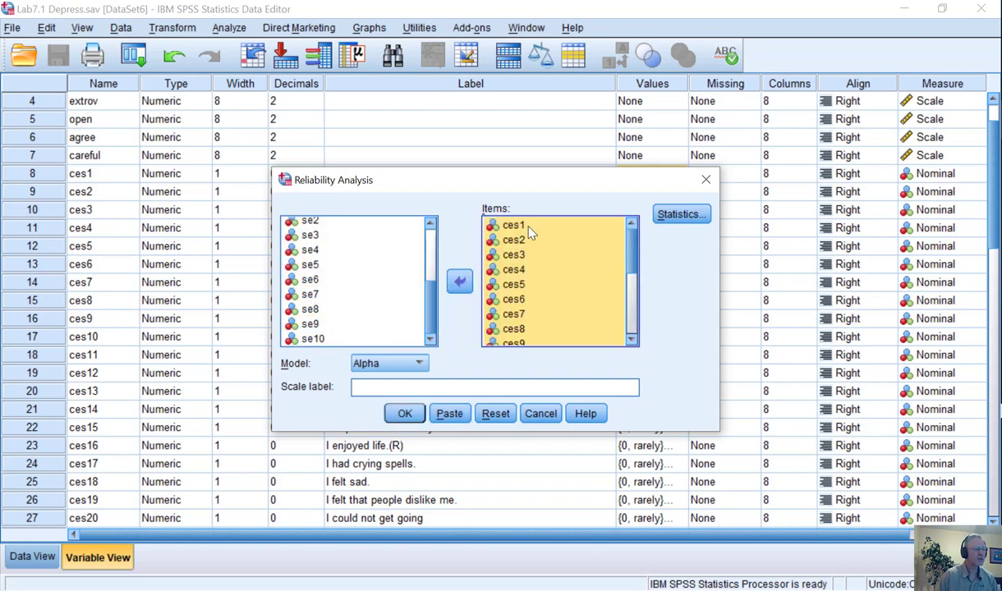
mouse_move(632, 241)
left_mouse_down()
mouse_move(631, 320)
mouse_move(626, 225)
left_mouse_up()
Step: Request item, scale and scale-if-item-deleted descriptives plus inter-item correlations, and run the reliability analysis
left_click(682, 215)
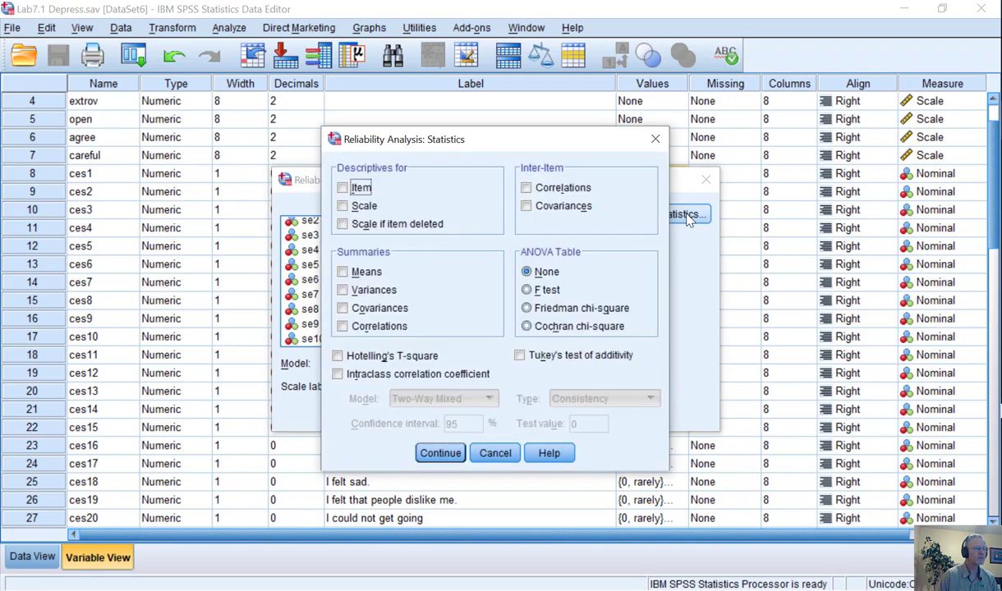
left_click(342, 188)
left_click(342, 206)
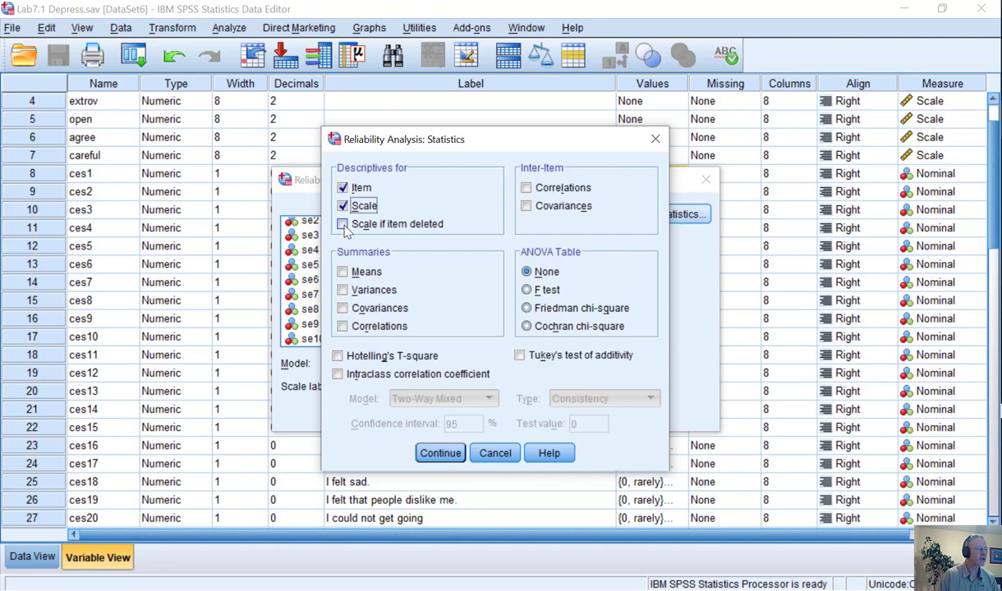
left_click(344, 224)
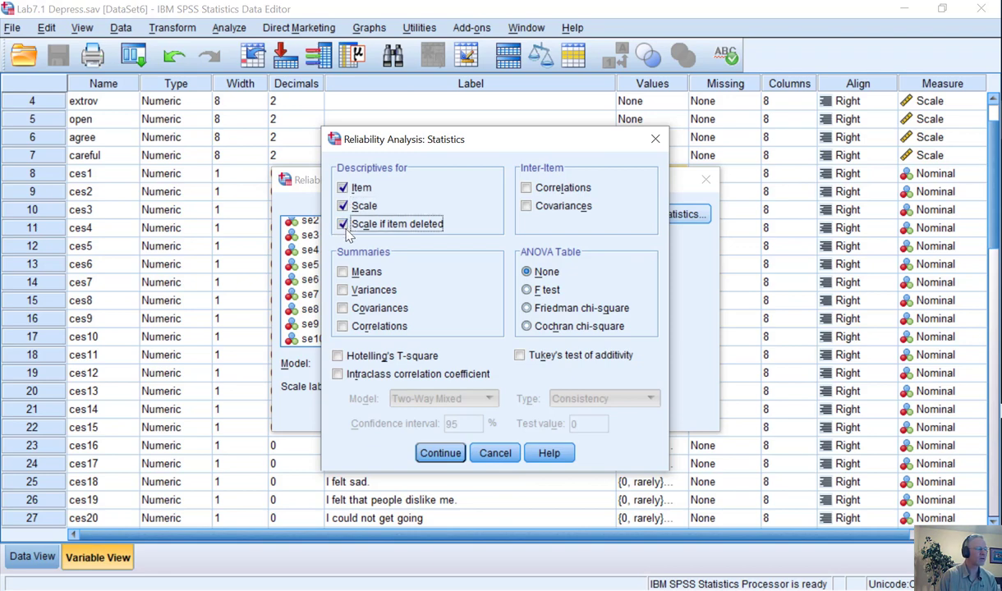
left_click(524, 188)
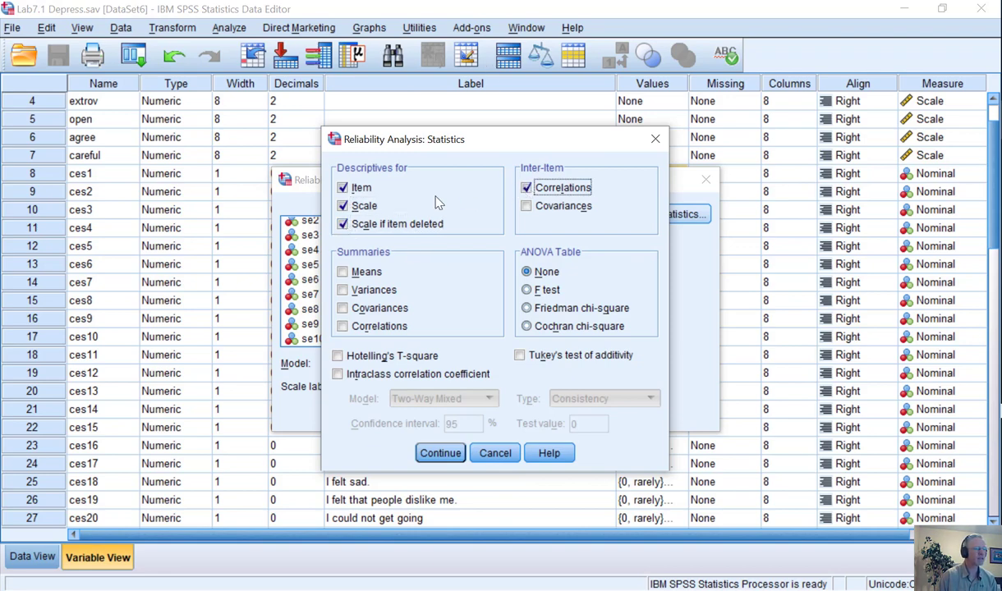
left_click(444, 457)
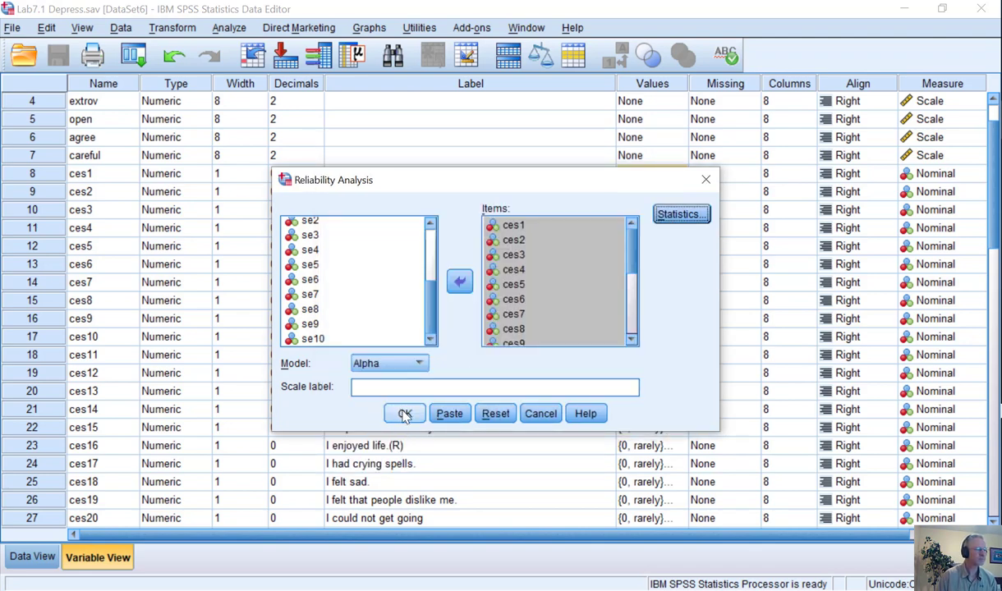
left_click(405, 415)
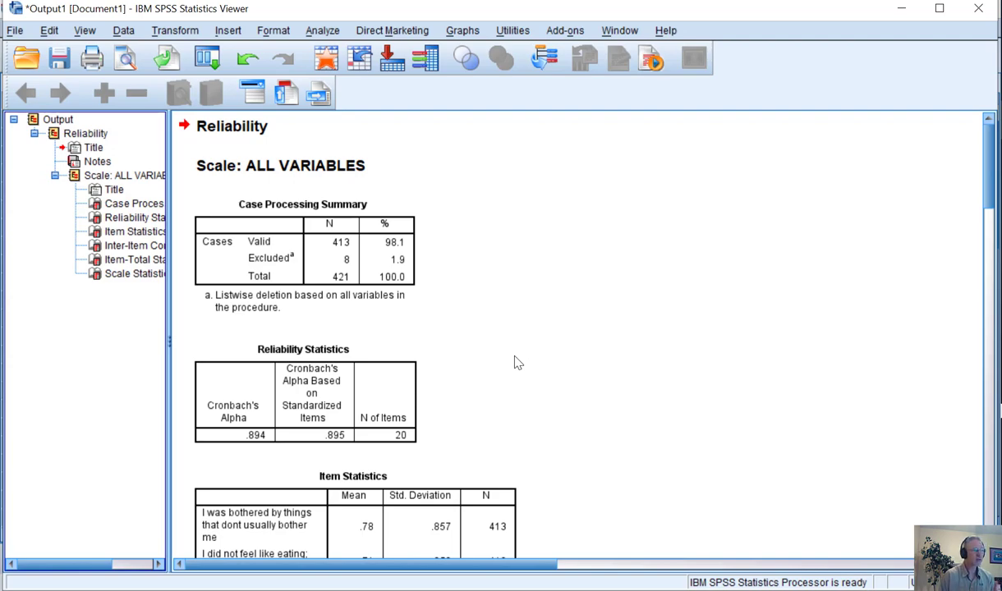
Step: Restore the output viewer to a smaller window and place it so the data editor shows behind it
double_click(358, 16)
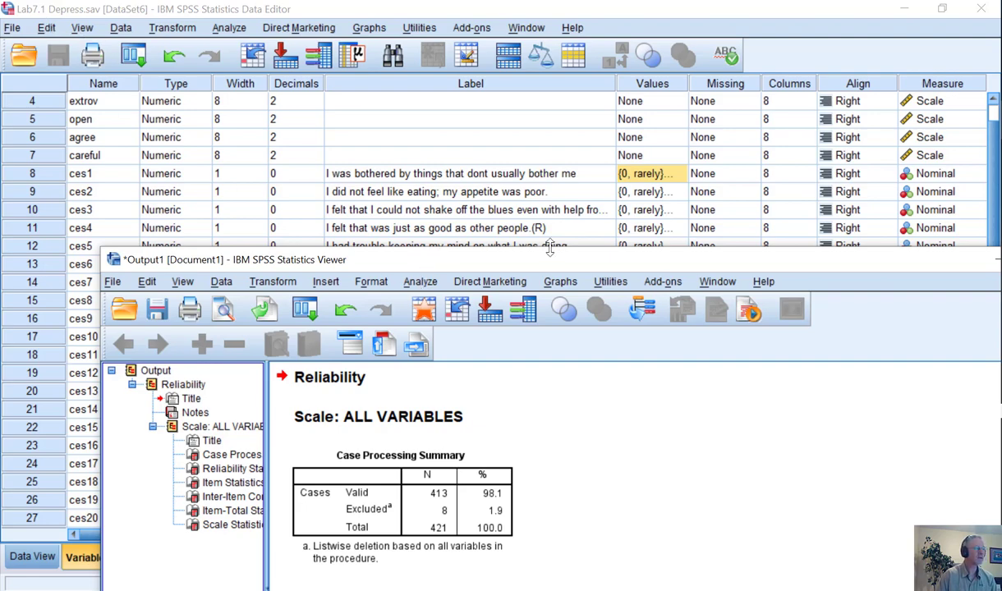
left_click_drag(518, 242, 519, 168)
left_click_drag(476, 246, 460, 148)
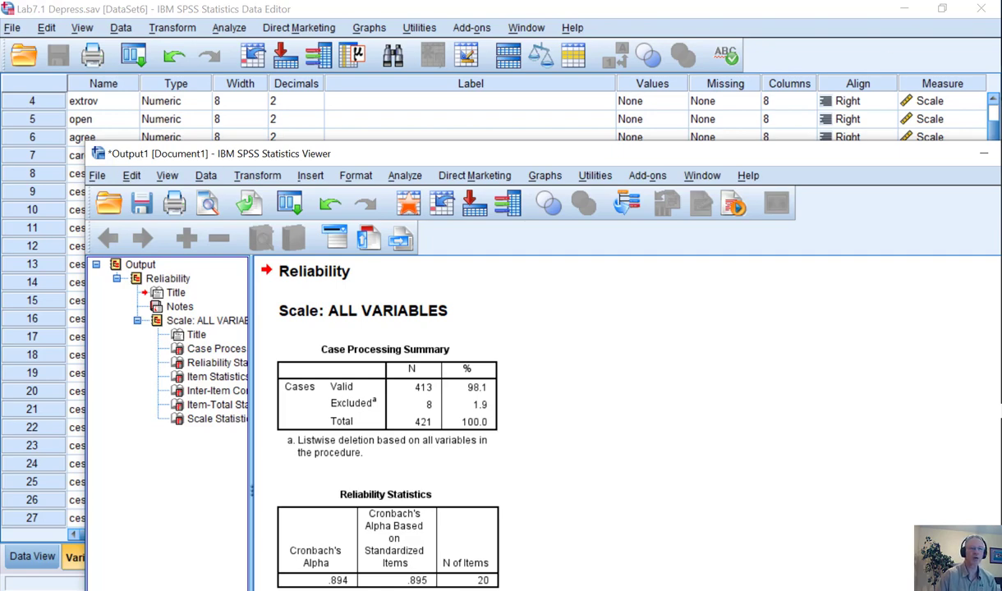
Step: Bring the Lab7.1 Depress.sps syntax window forward and arrange it overlapping the output and data windows
mouse_move(994, 130)
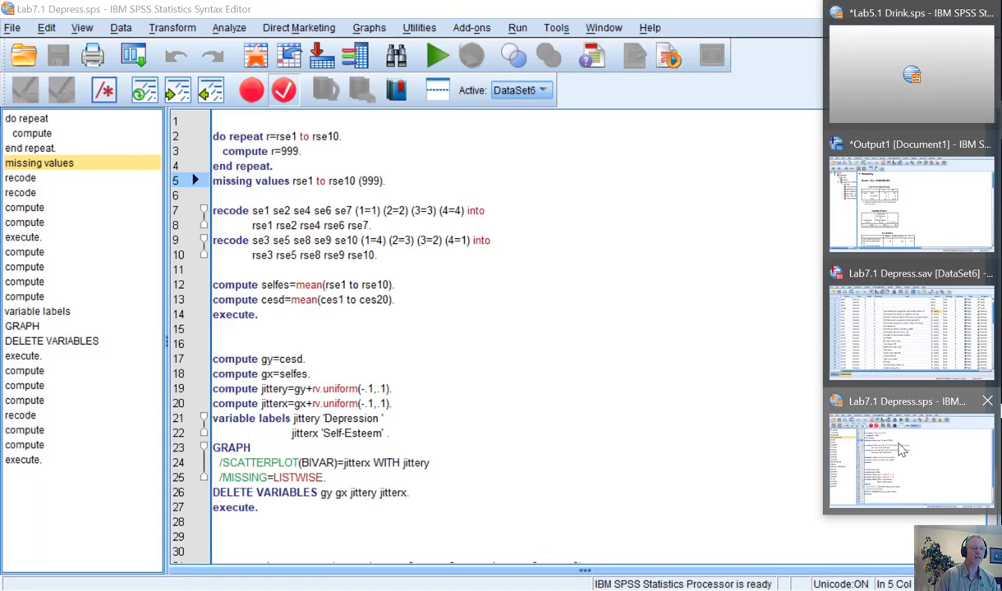
left_click(908, 456)
left_click_drag(427, 10, 637, 307)
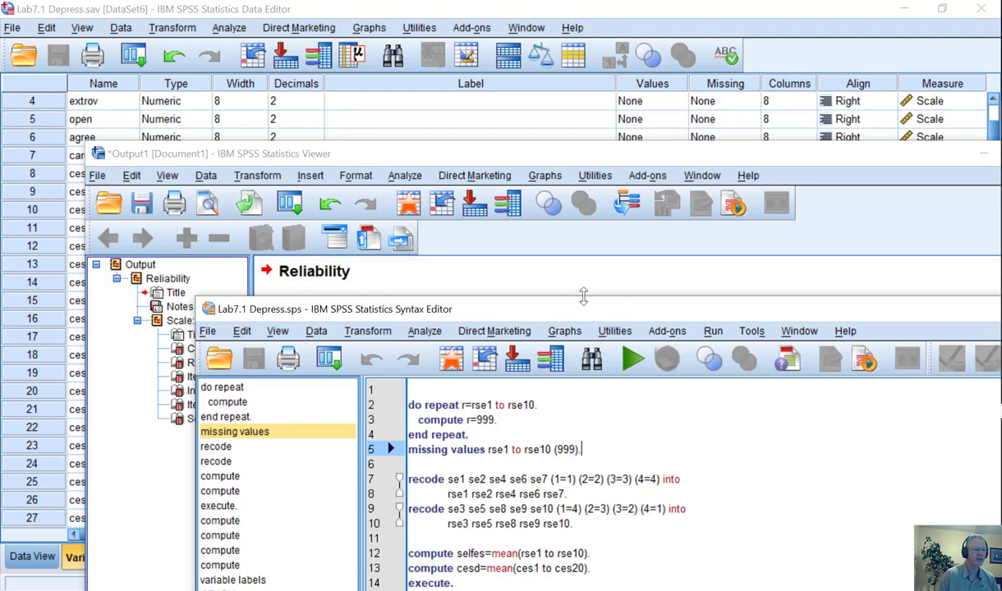
left_click_drag(557, 303, 625, 379)
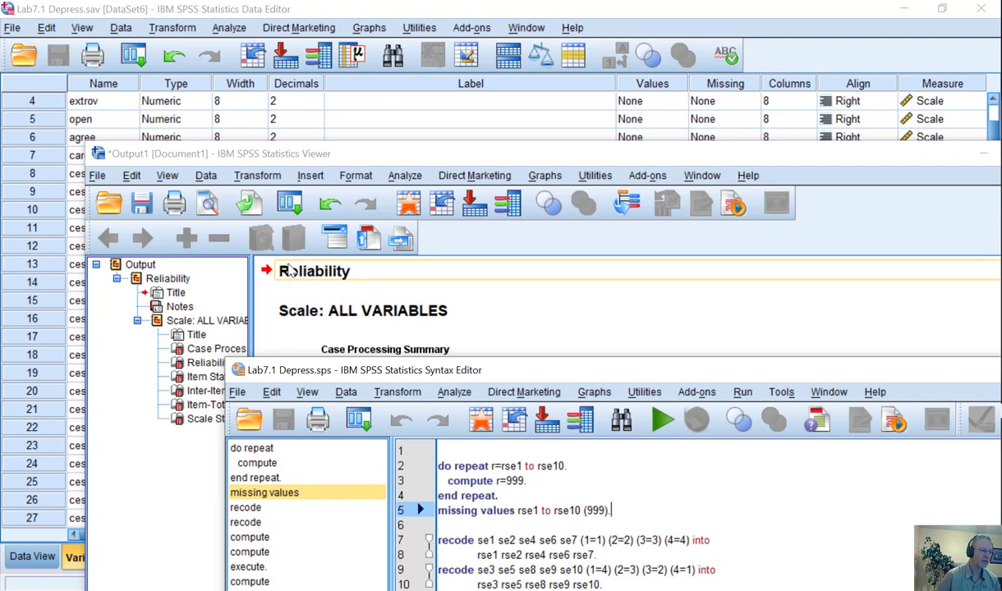
Step: Minimize the syntax window and maximize the output viewer with the reliability results
left_click_drag(540, 377, 74, 133)
left_click_drag(675, 133, 369, 163)
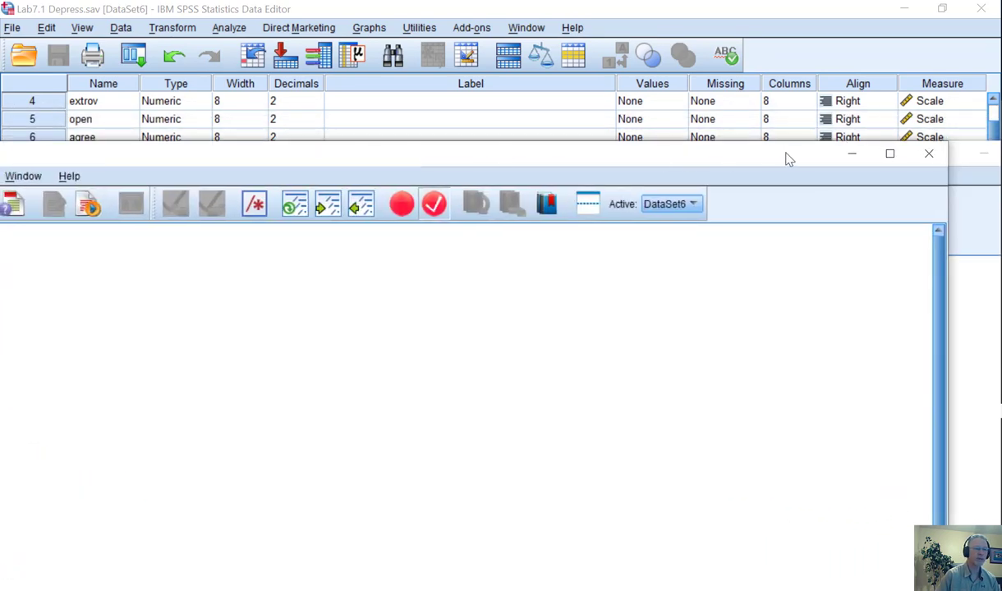
left_click(853, 156)
left_click(745, 175)
left_click(688, 118)
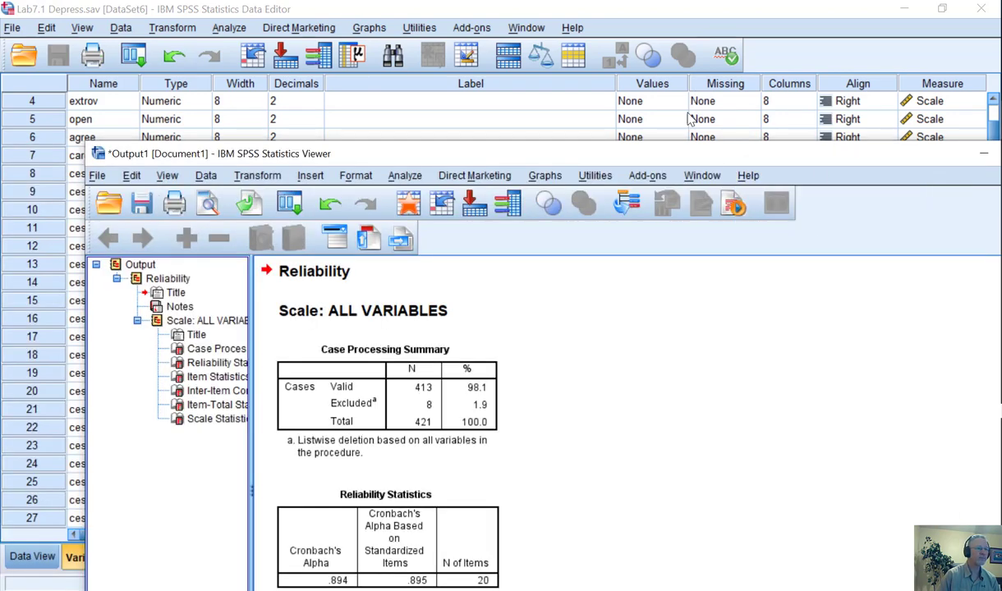
left_click_drag(677, 156, 594, 75)
left_click(903, 71)
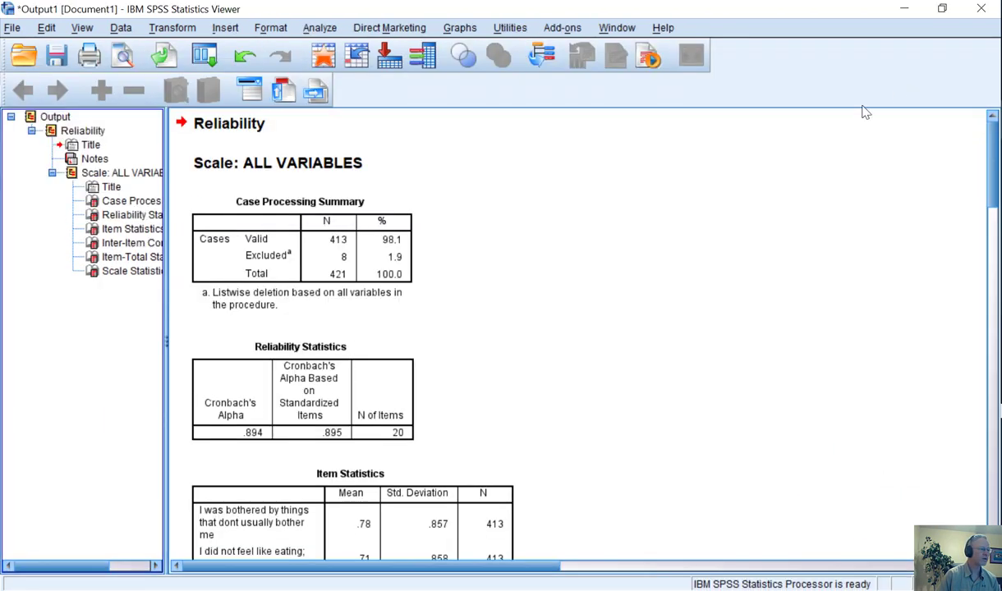
Step: Review the Reliability Statistics, Item Statistics and the full width of the inter-item correlation matrix
scroll(425, 246, "down", 3)
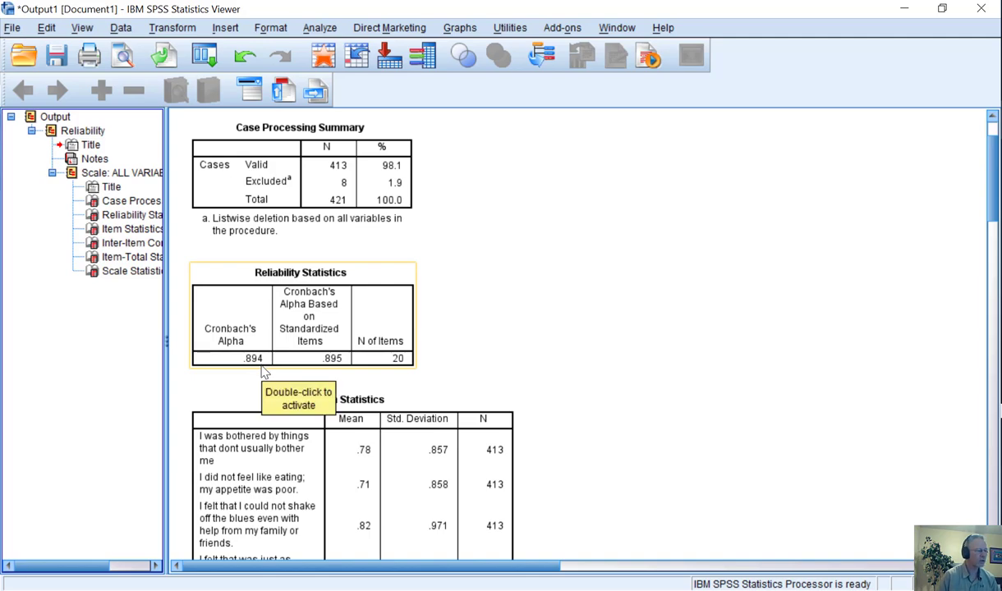
scroll(263, 373, "down", 3)
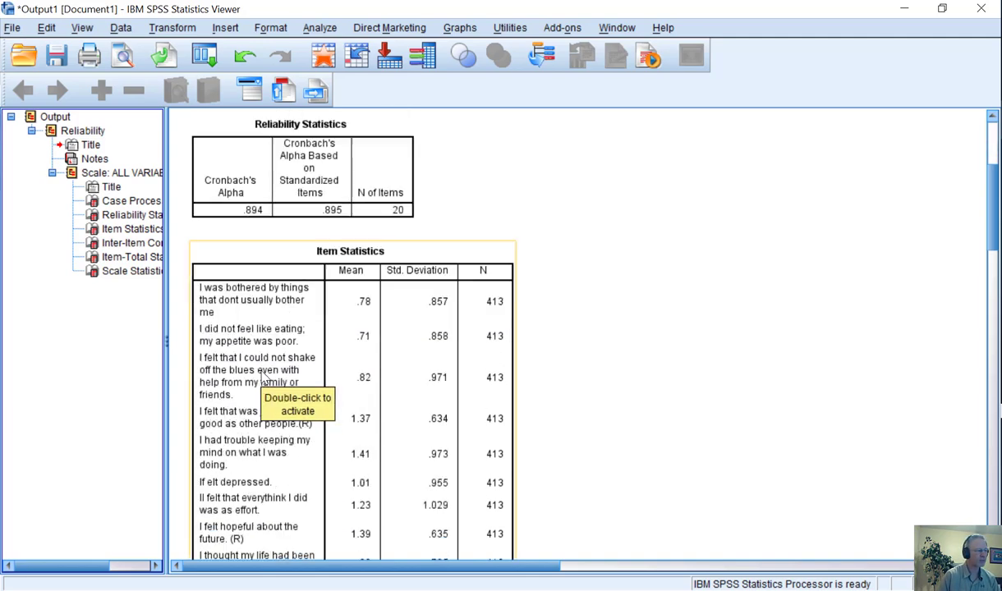
scroll(264, 377, "down", 12)
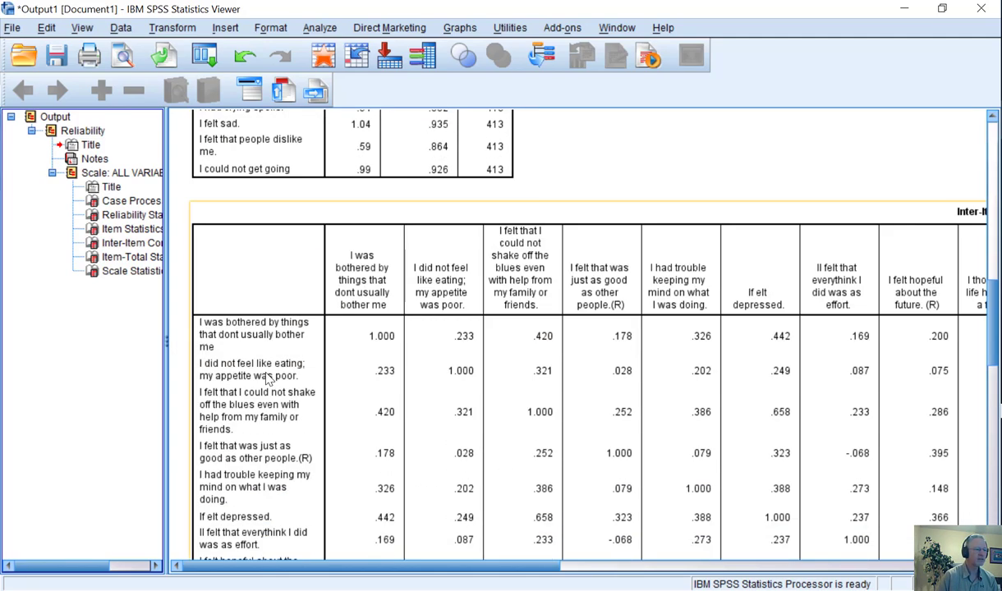
scroll(266, 378, "down", 2)
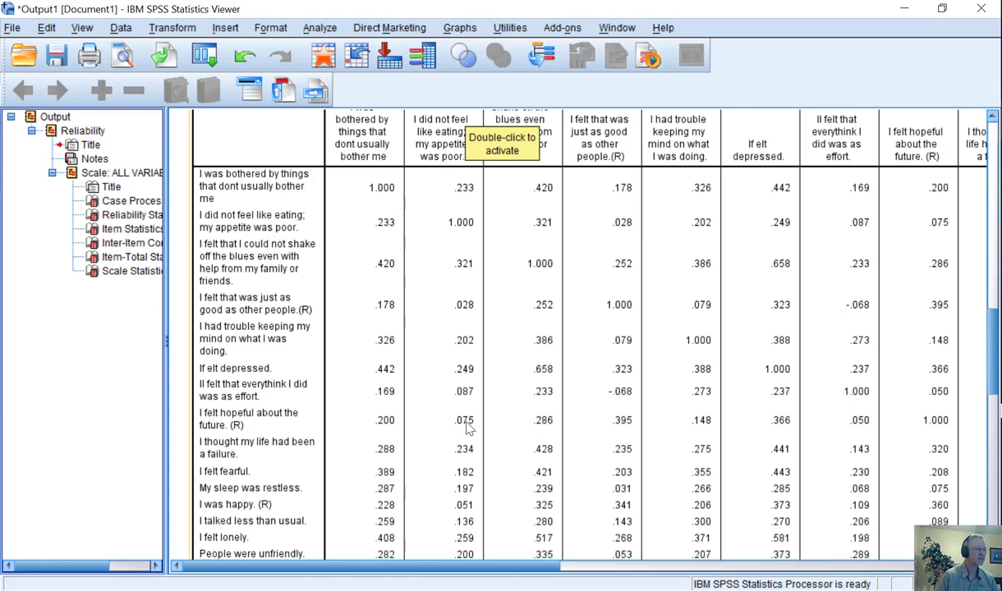
scroll(458, 374, "down", 3)
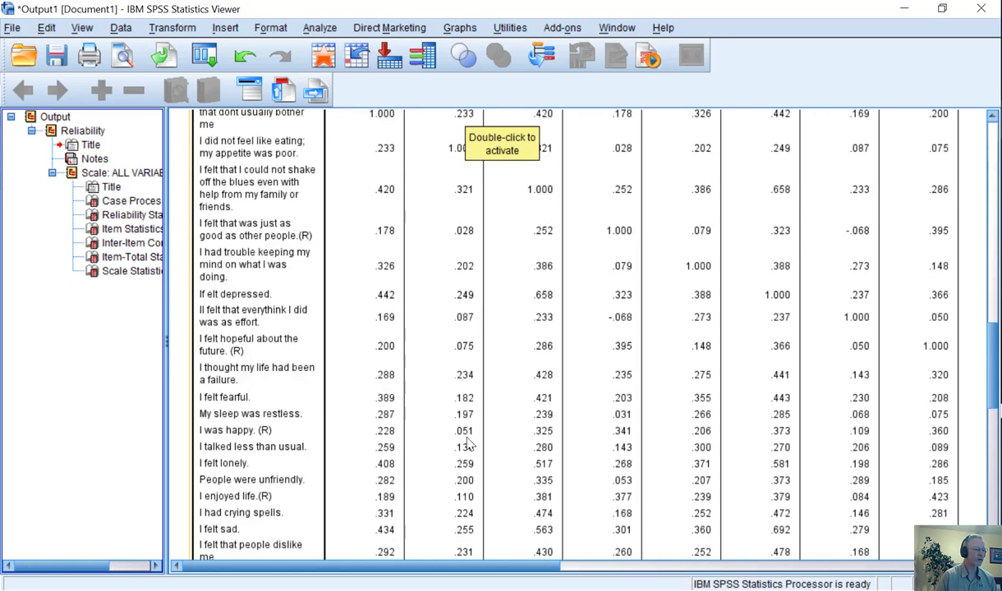
scroll(467, 444, "down", 6)
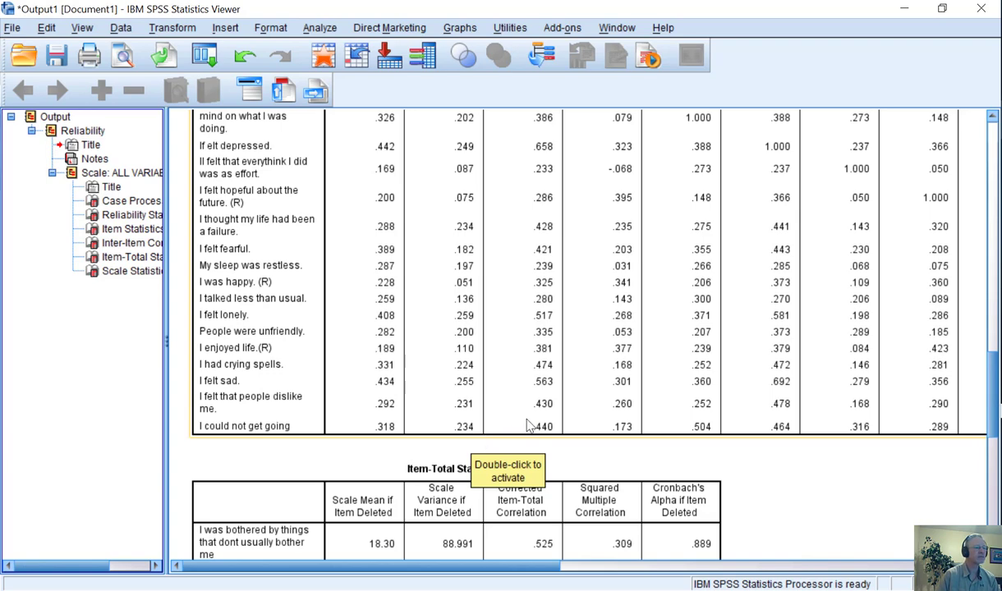
left_click_drag(521, 567, 666, 559)
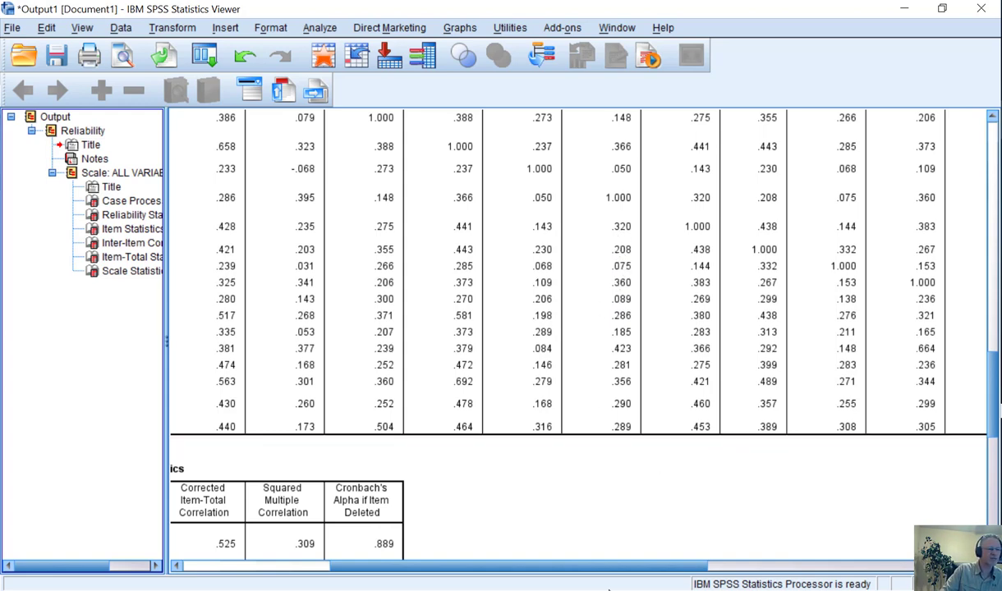
left_click_drag(588, 571, 438, 571)
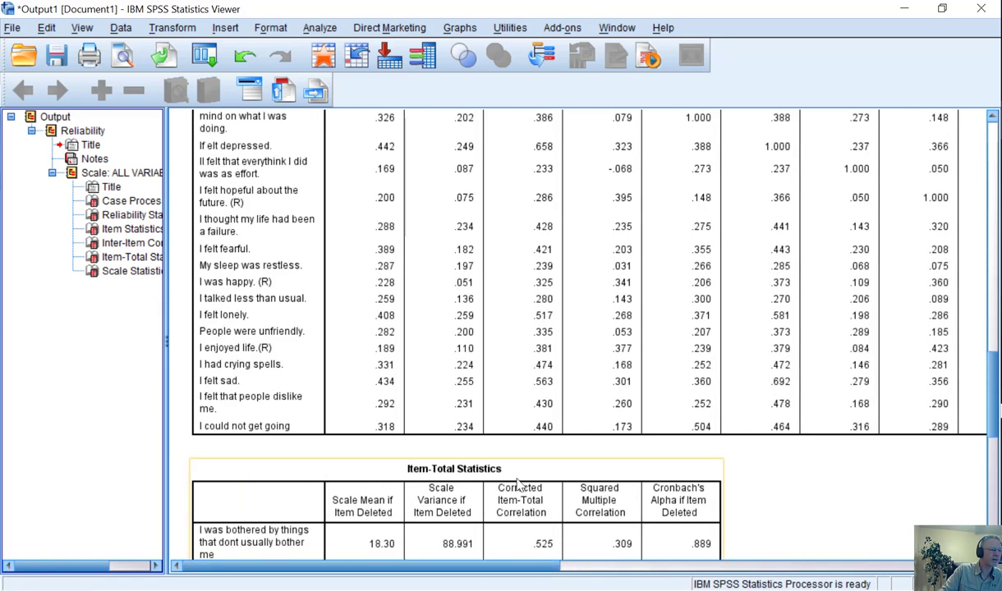
Step: Examine the Item-Total Statistics for each item's corrected item-total correlation and Cronbach's alpha if item deleted
scroll(524, 486, "down", 5)
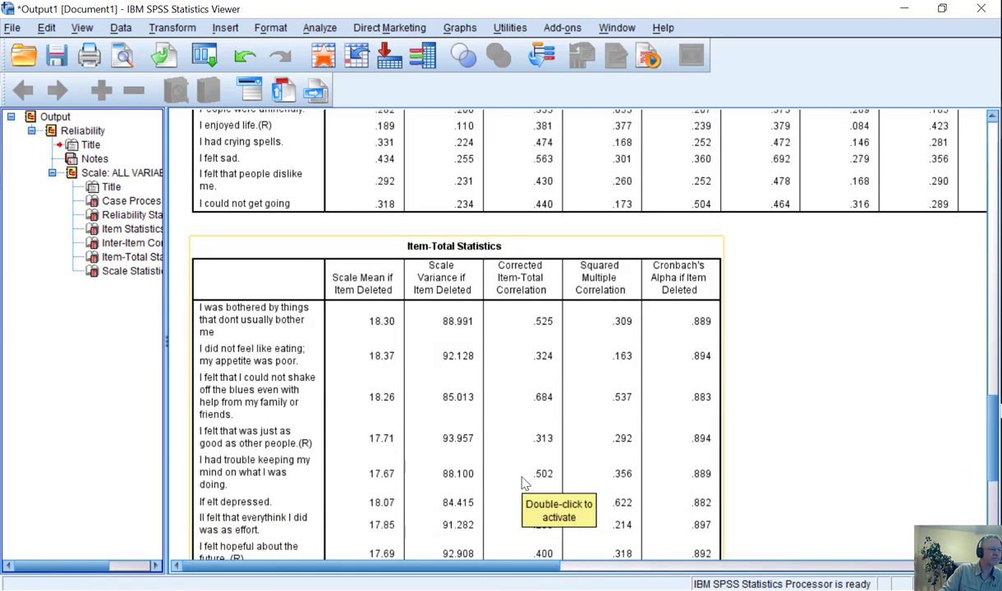
scroll(524, 484, "down", 6)
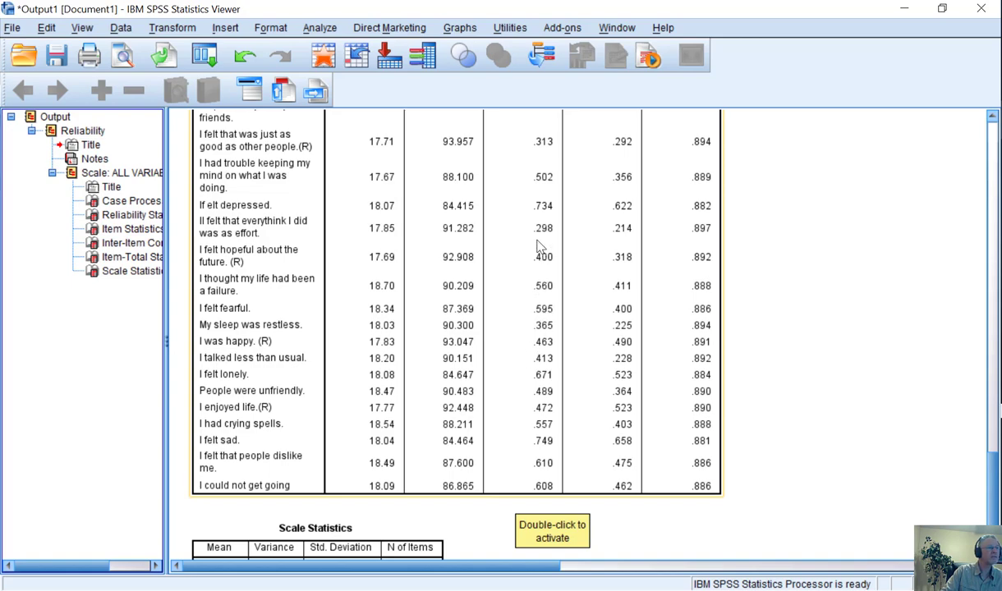
scroll(530, 201, "up", 3)
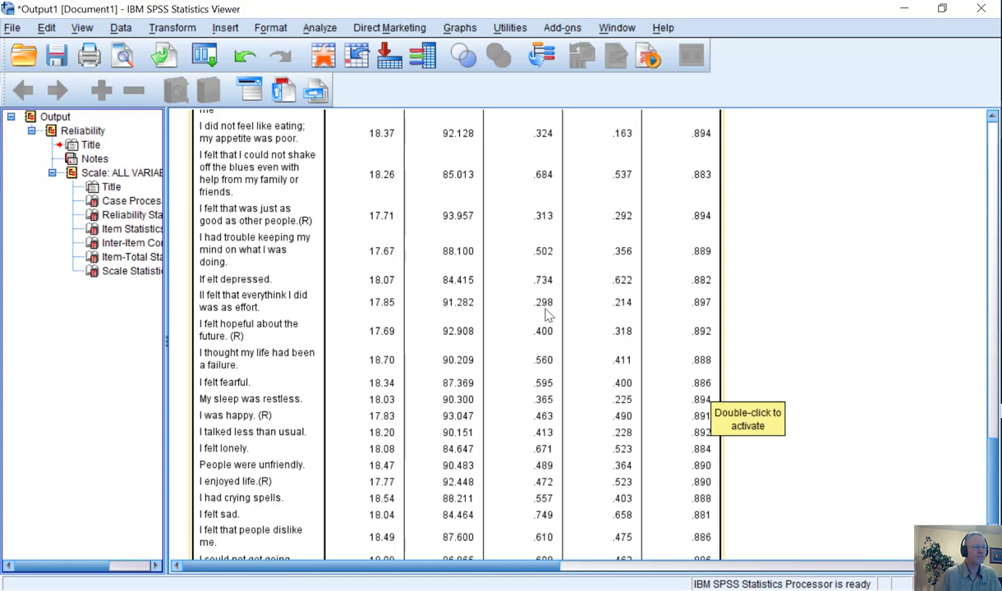
scroll(549, 316, "up", 3)
scroll(546, 318, "up", 20)
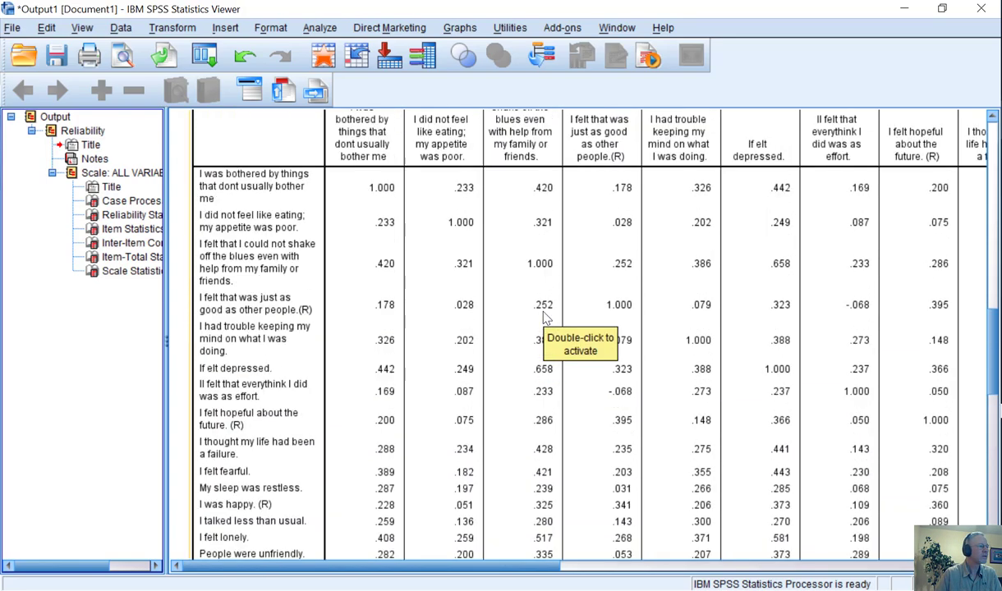
scroll(546, 318, "down", 15)
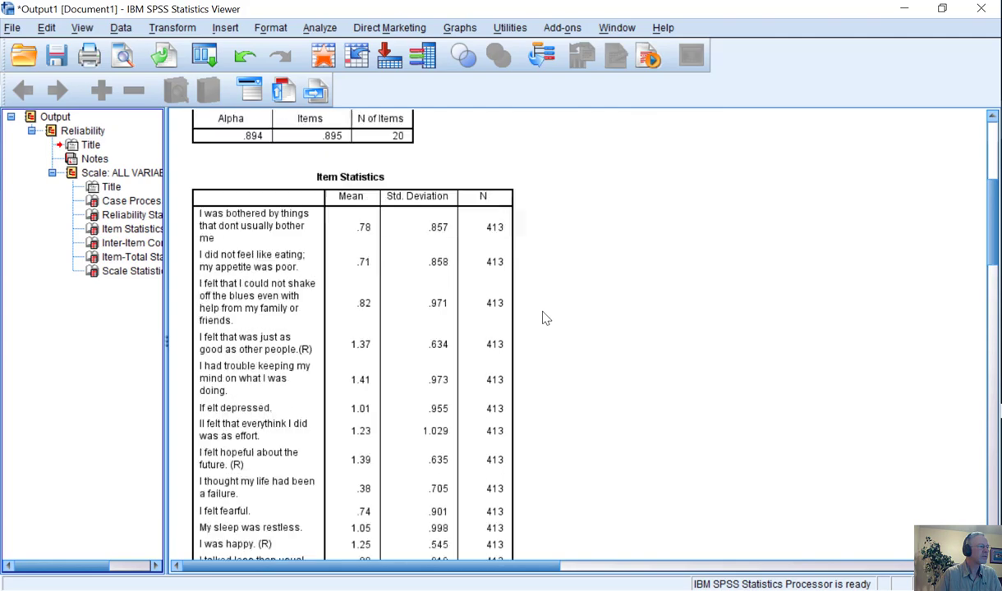
scroll(552, 322, "down", 5)
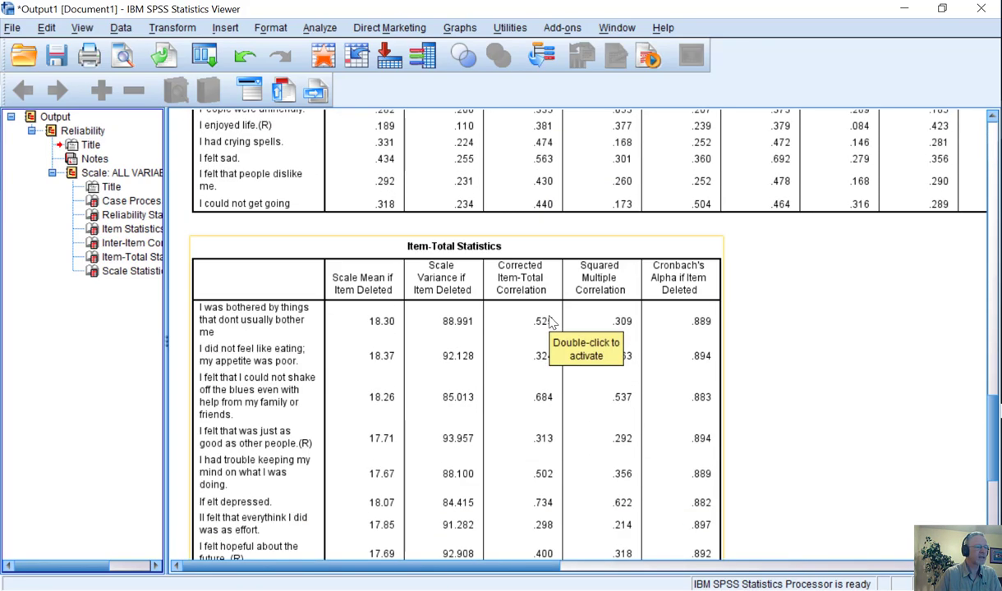
scroll(540, 364, "down", 1)
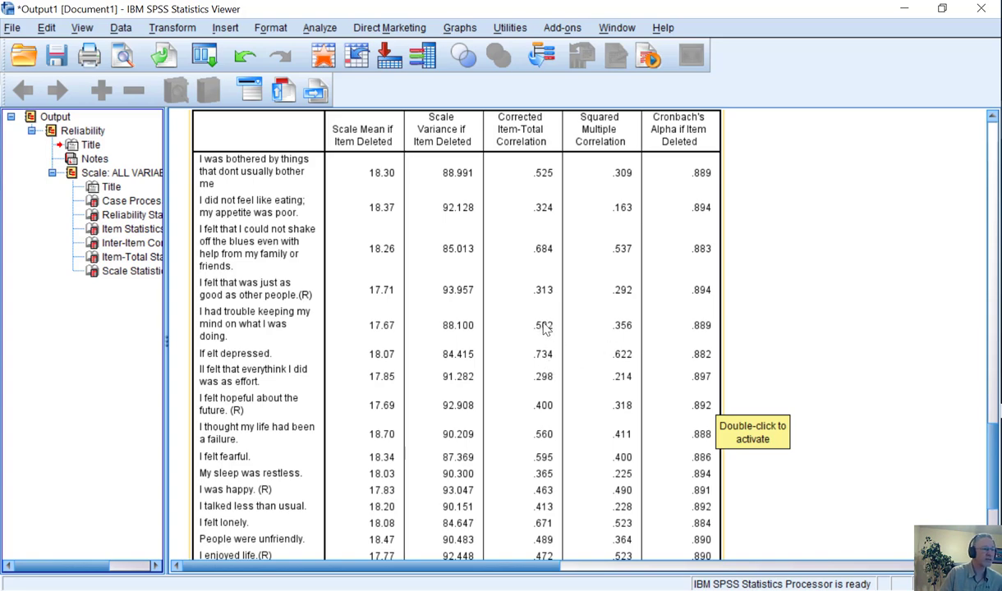
scroll(548, 388, "down", 3)
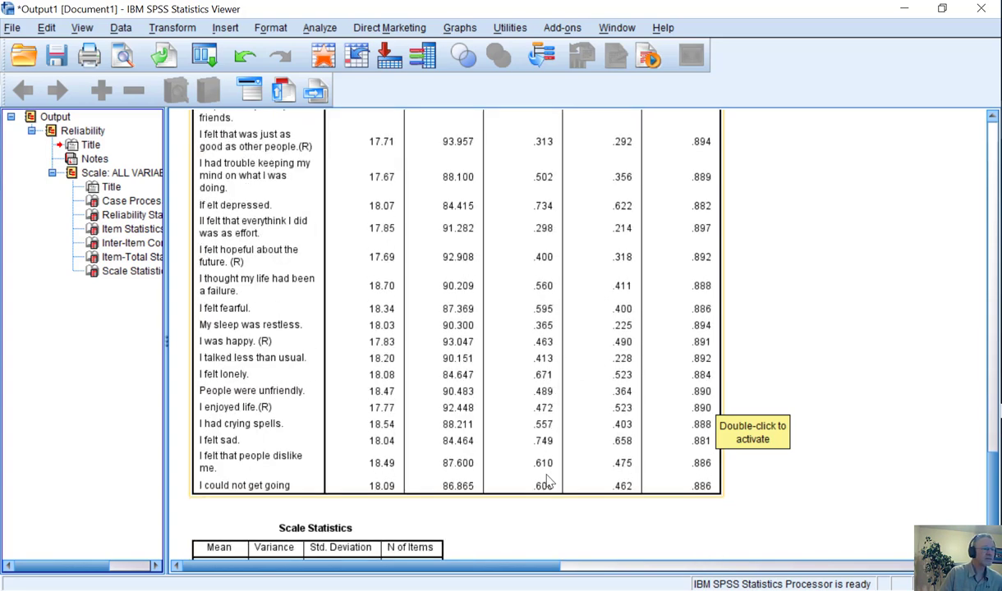
scroll(540, 327, "up", 3)
scroll(541, 329, "up", 3)
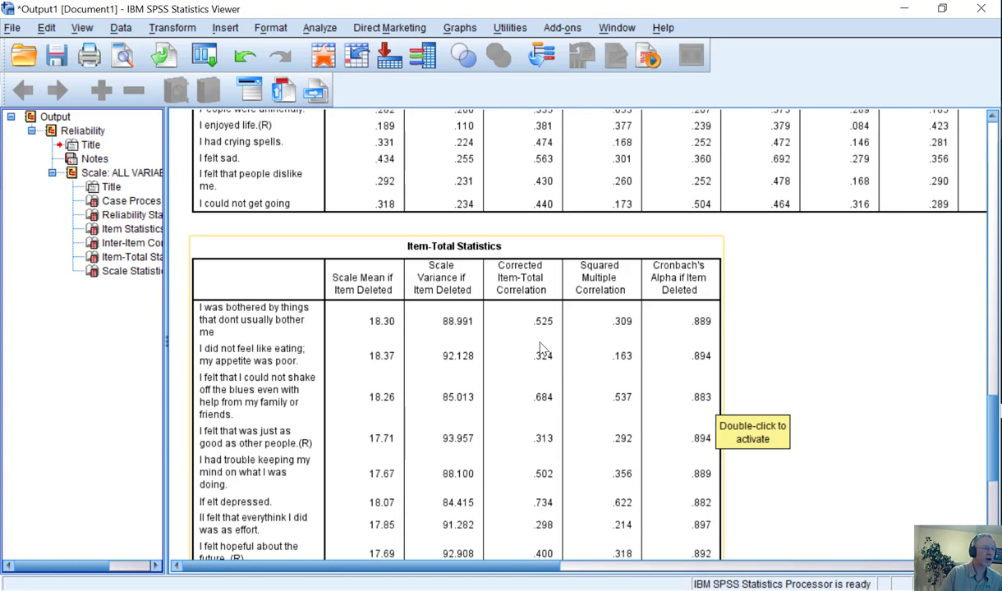
Step: Recheck the inter-item correlations and return to the Item-Total Statistics table
scroll(544, 353, "up", 6)
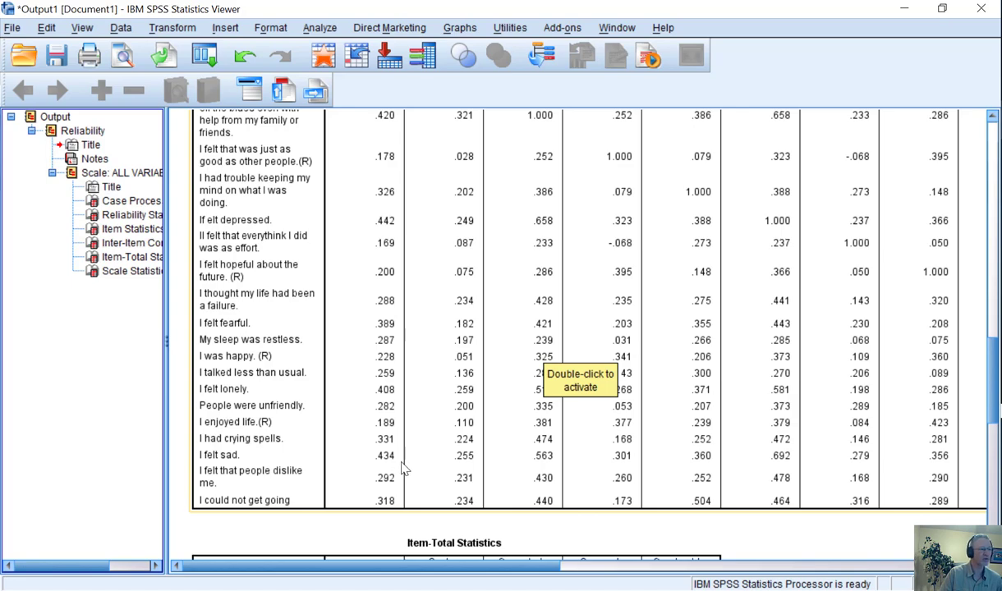
scroll(431, 361, "up", 3)
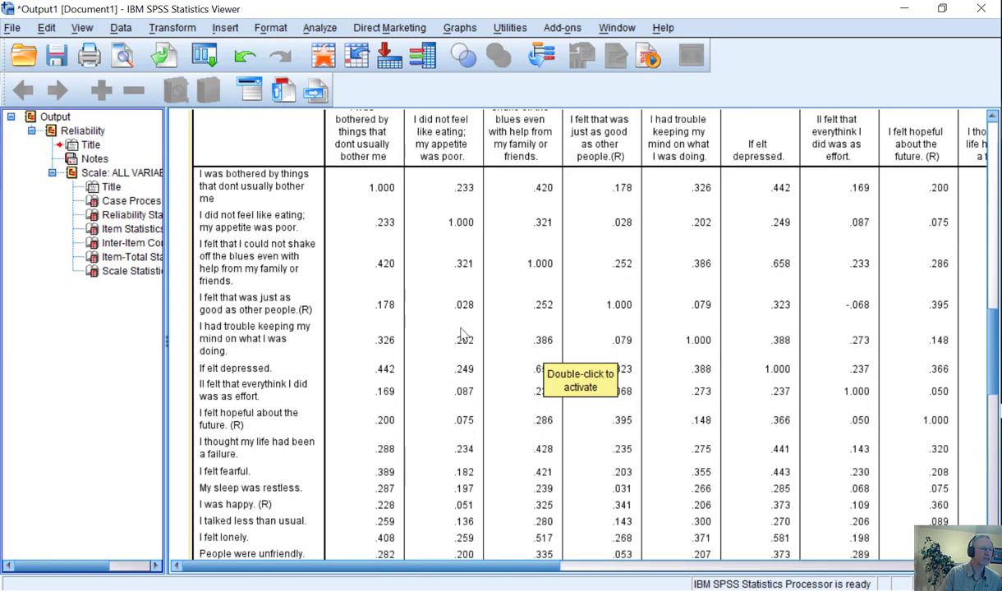
scroll(460, 329, "down", 3)
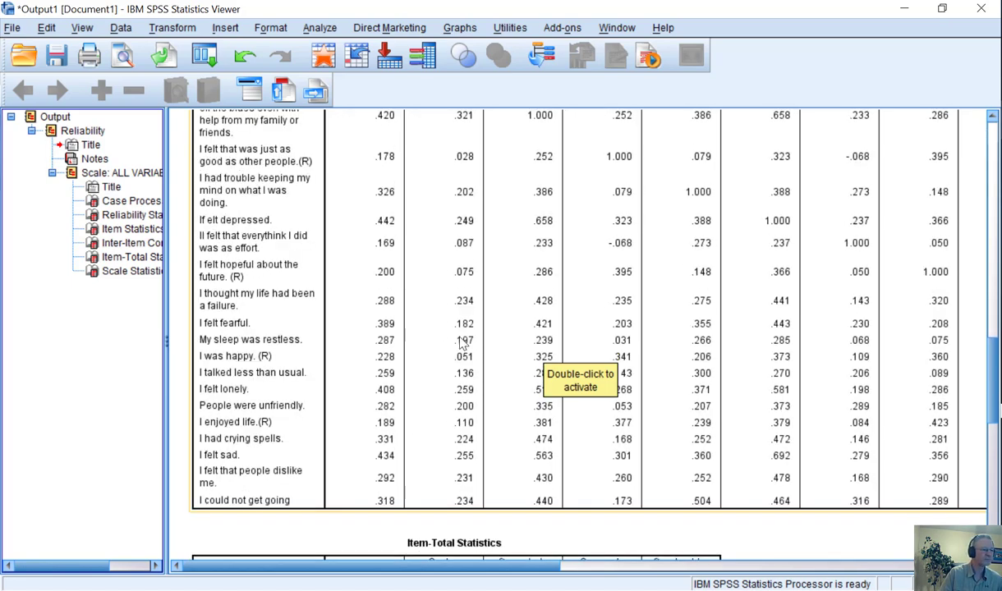
scroll(633, 312, "up", 12)
scroll(622, 378, "down", 20)
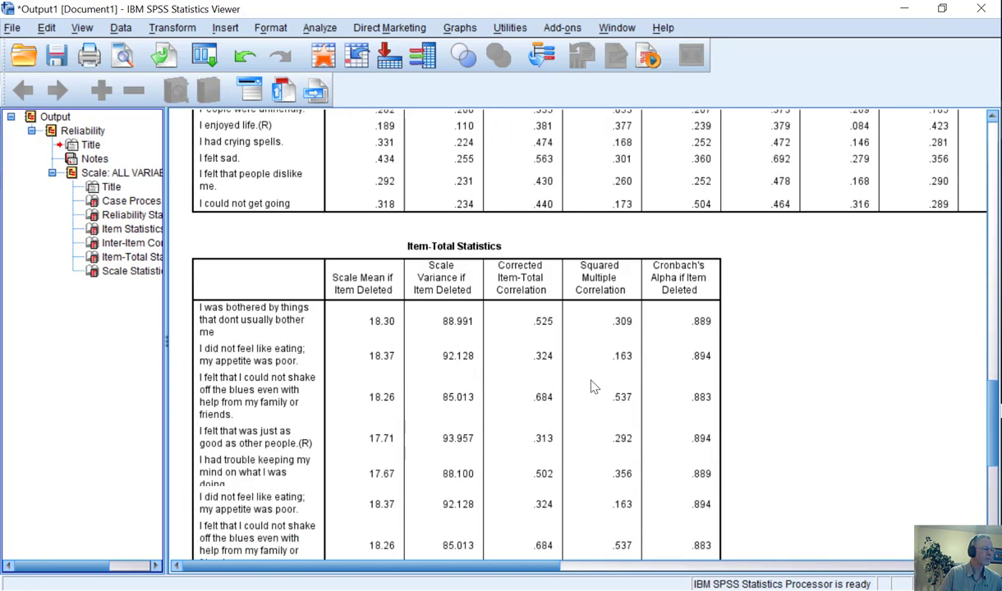
Step: Review the Item-Total Statistics and inter-item correlations again, returning to the Case Processing Summary and Reliability Statistics
scroll(592, 394, "down", 7)
scroll(590, 401, "up", 3)
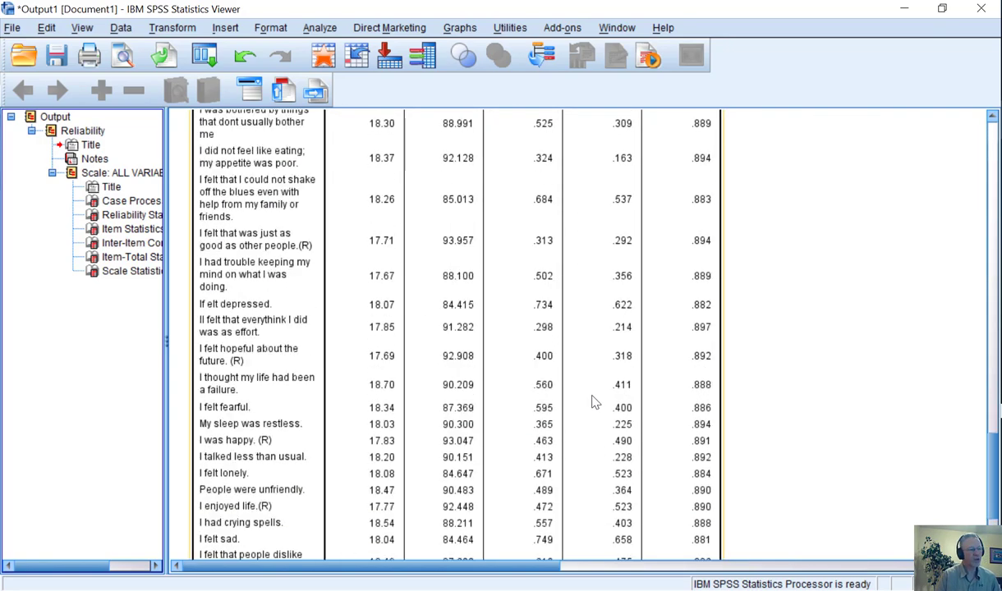
scroll(591, 403, "up", 8)
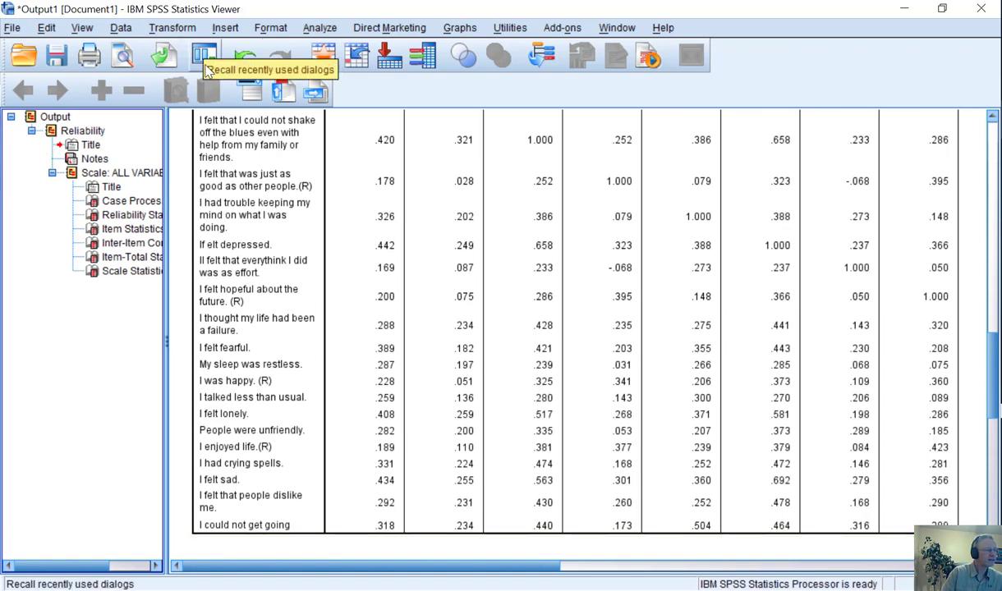
scroll(444, 238, "up", 3)
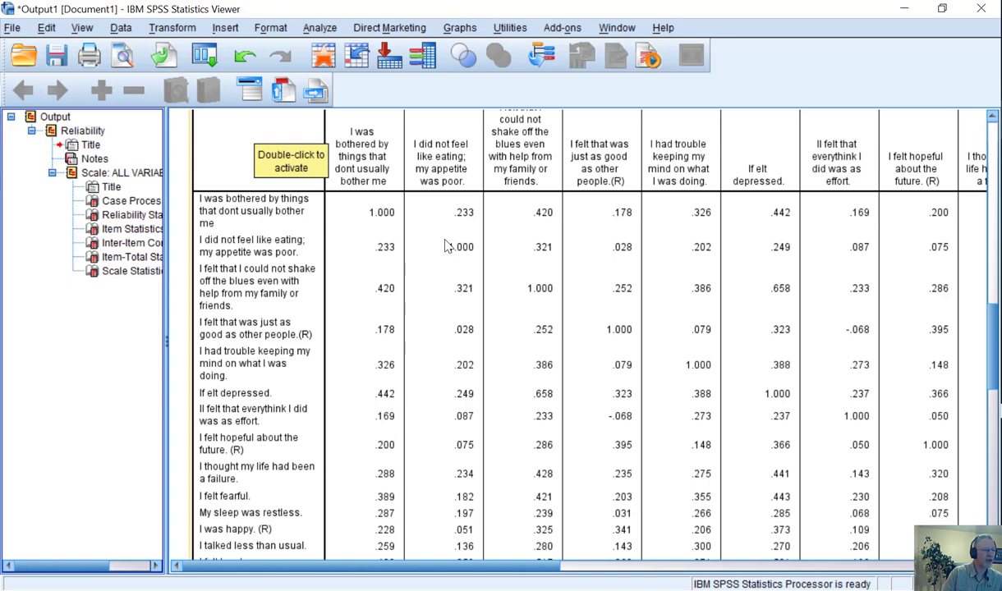
scroll(446, 247, "up", 20)
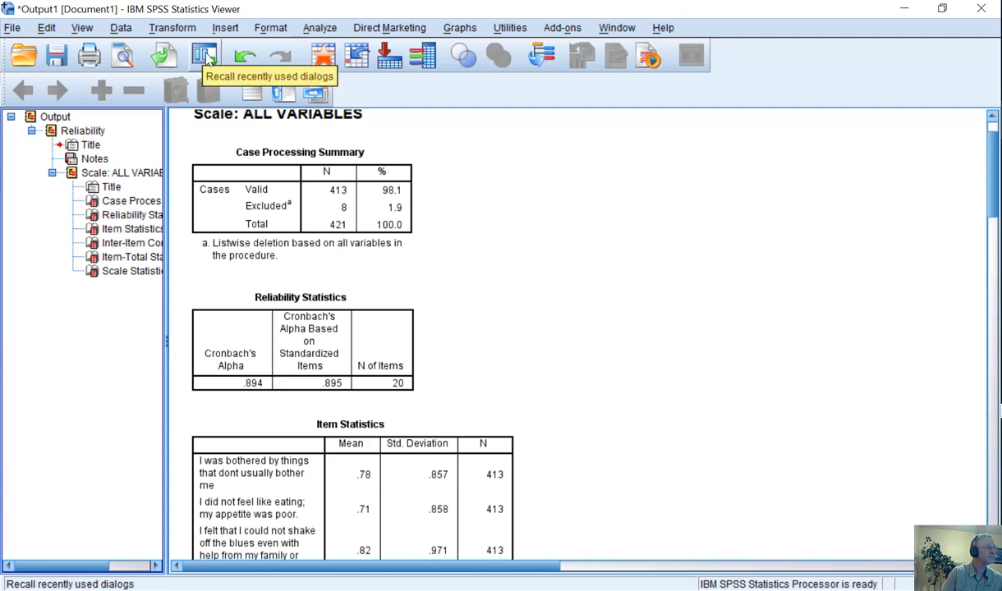
Step: Start a Factor Analysis and show the source variables by name instead of label
left_click(319, 28)
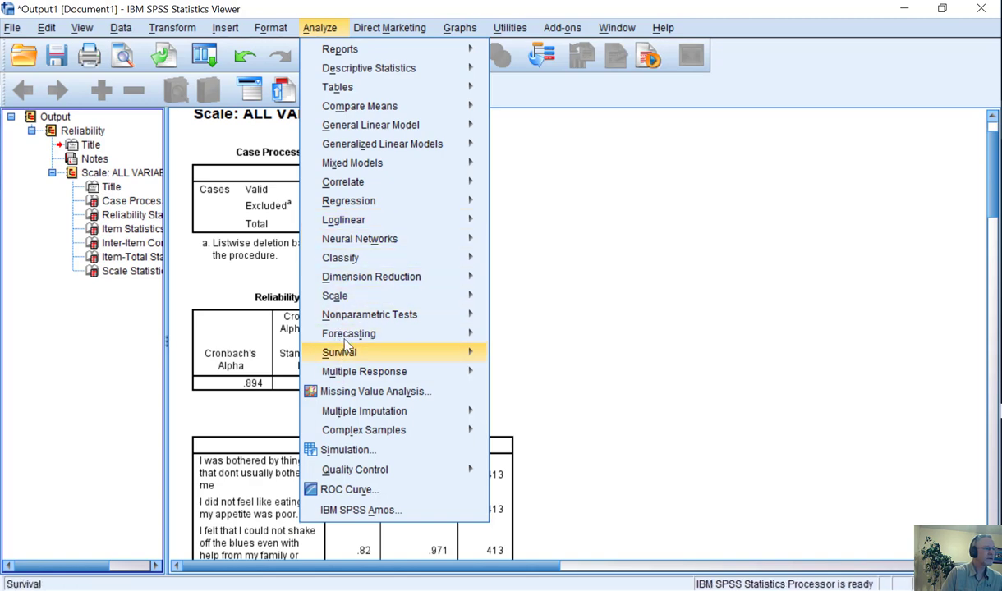
mouse_move(353, 282)
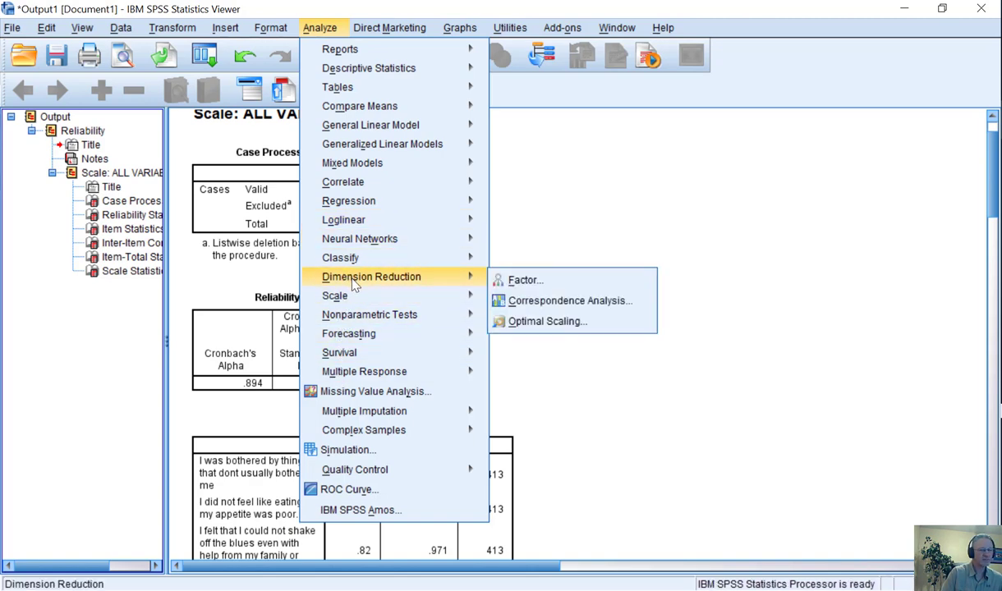
left_click(526, 282)
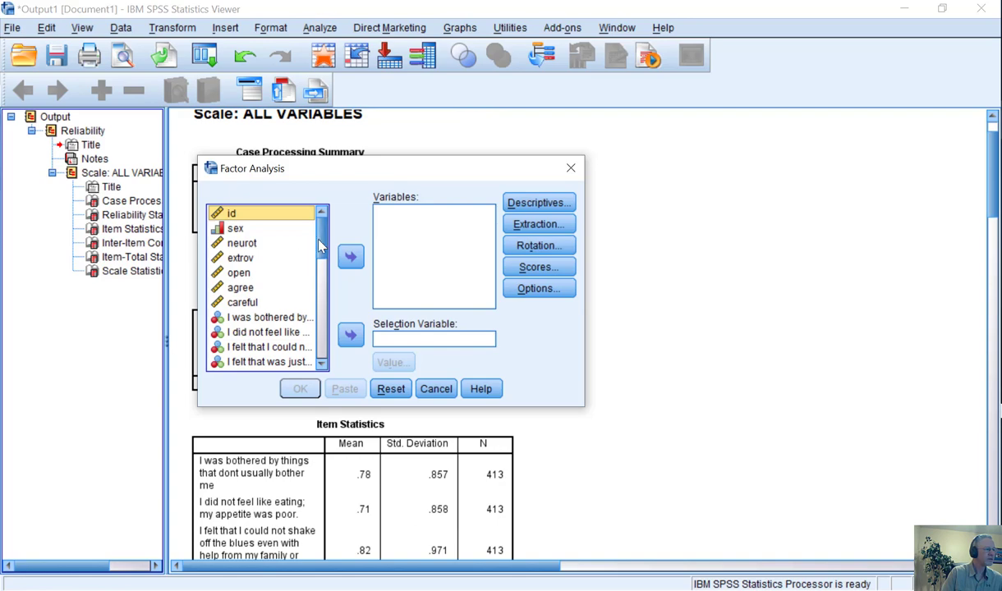
scroll(287, 238, "down", 2)
right_click(267, 251)
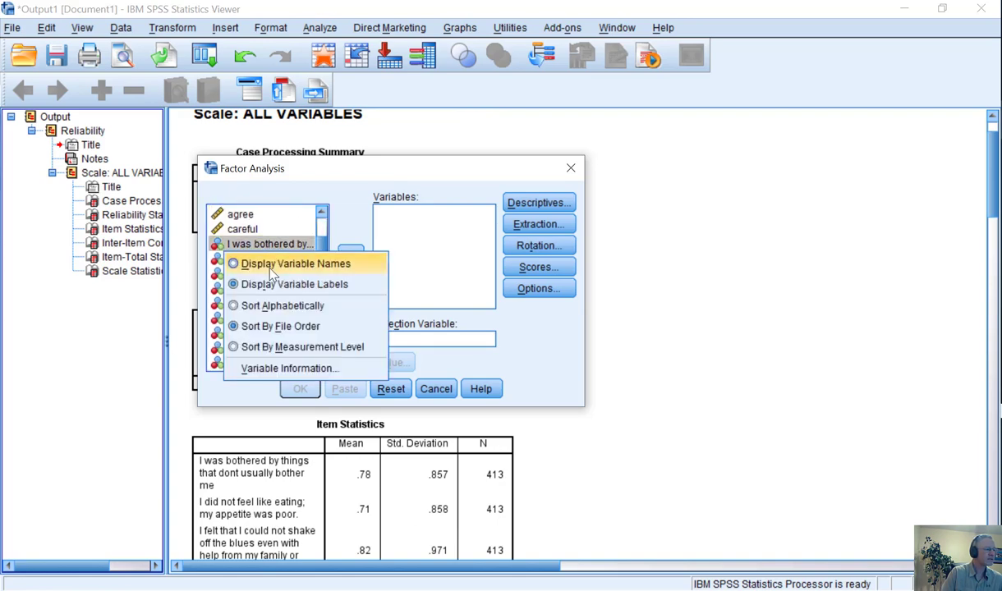
left_click(271, 265)
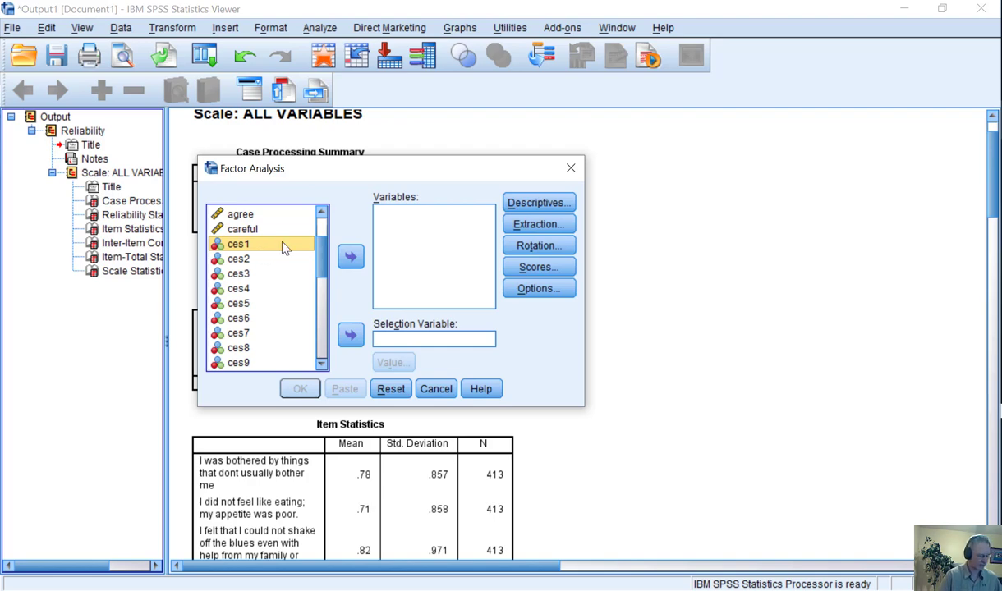
Step: Add ces1 through ces20 as the variables of the factor analysis
key("shift+Down")
key("shift+Down")
key("shift+Down")
key("shift+Down")
key("shift+Down")
key("shift+Down")
key("shift+Down")
key("shift+Down")
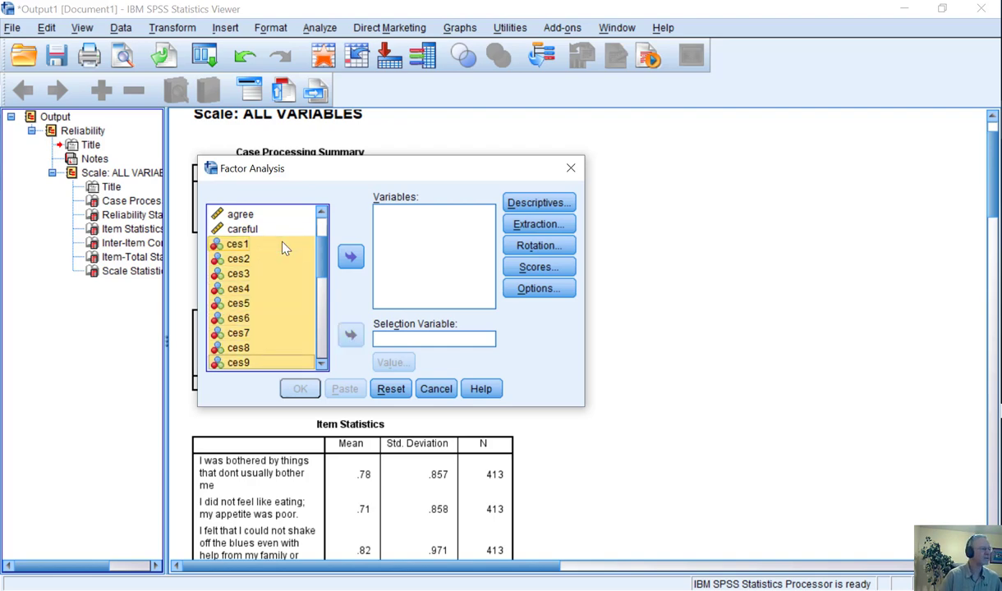
key("shift+Down")
key("shift+Down")
key("shift+Down")
key("shift+Down")
key("shift+Down")
key("shift+Down")
key("shift+Down")
key("shift+Down")
key("shift+Down")
key("shift+Down")
key("shift+Down")
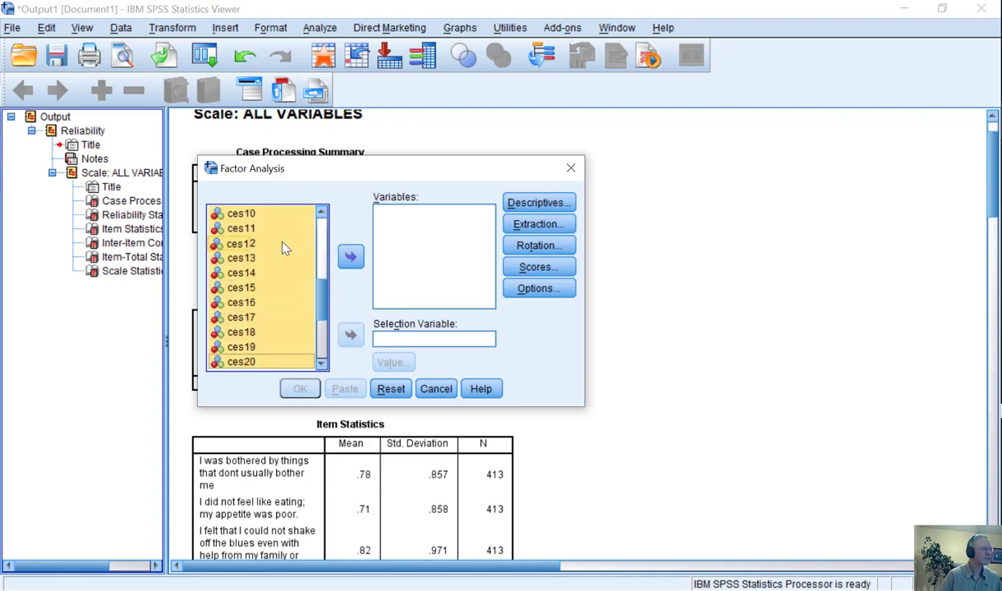
scroll(283, 248, "down", 2)
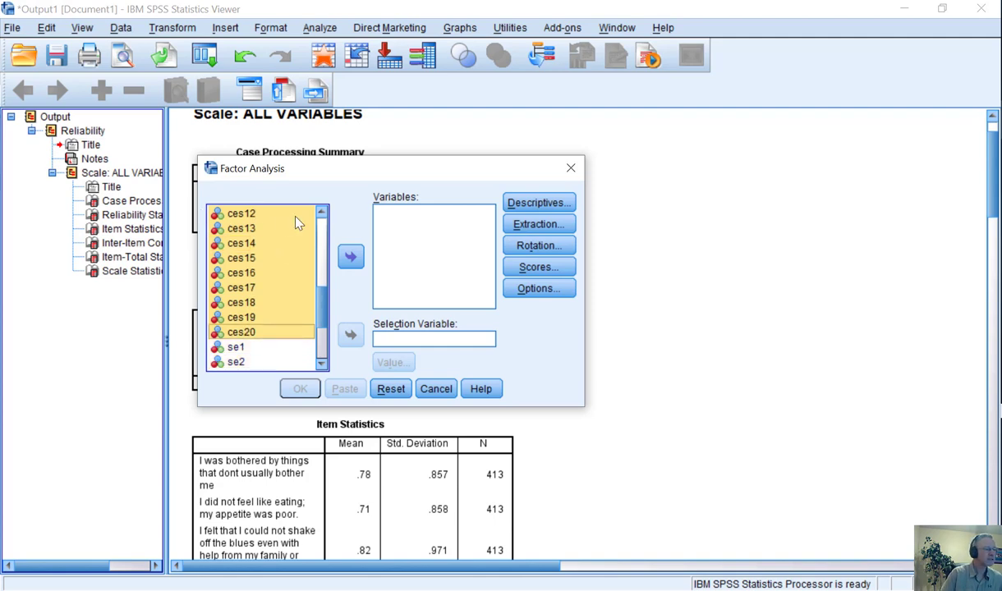
left_click(350, 258)
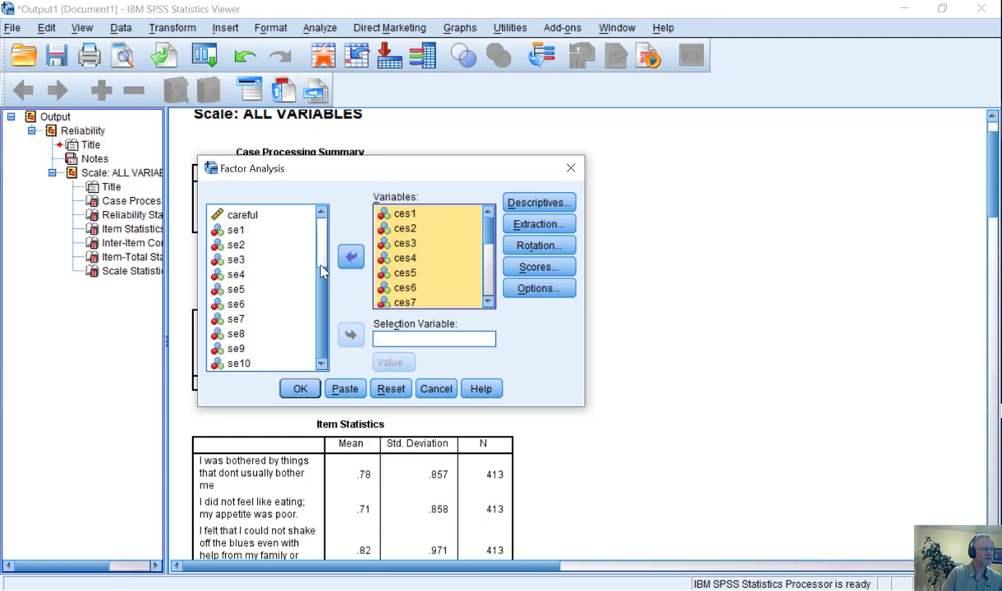
Step: Set the factor extraction method to Principal axis factoring and include a scree plot, keeping the default descriptives
left_click(540, 205)
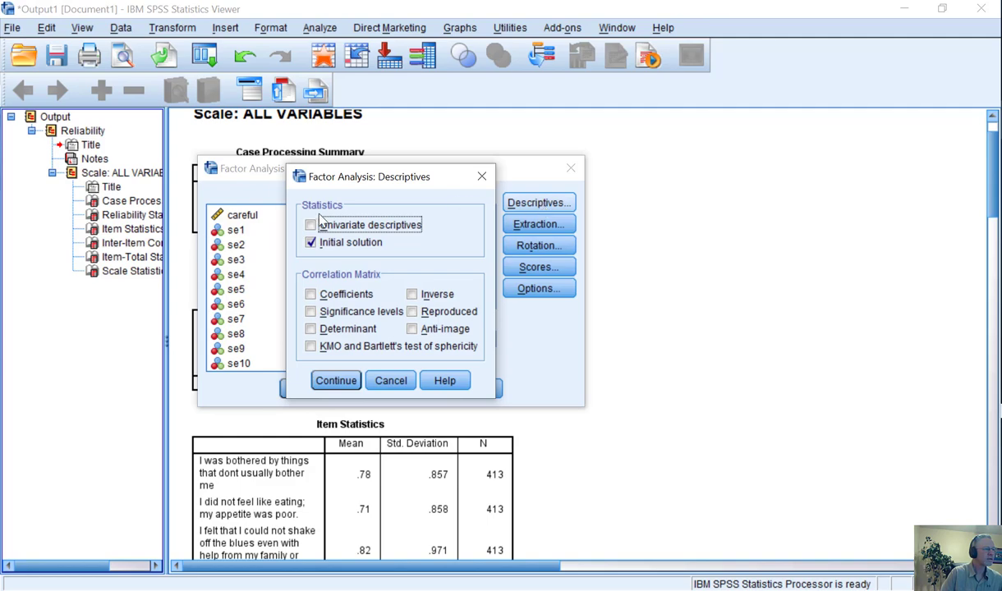
left_click(481, 178)
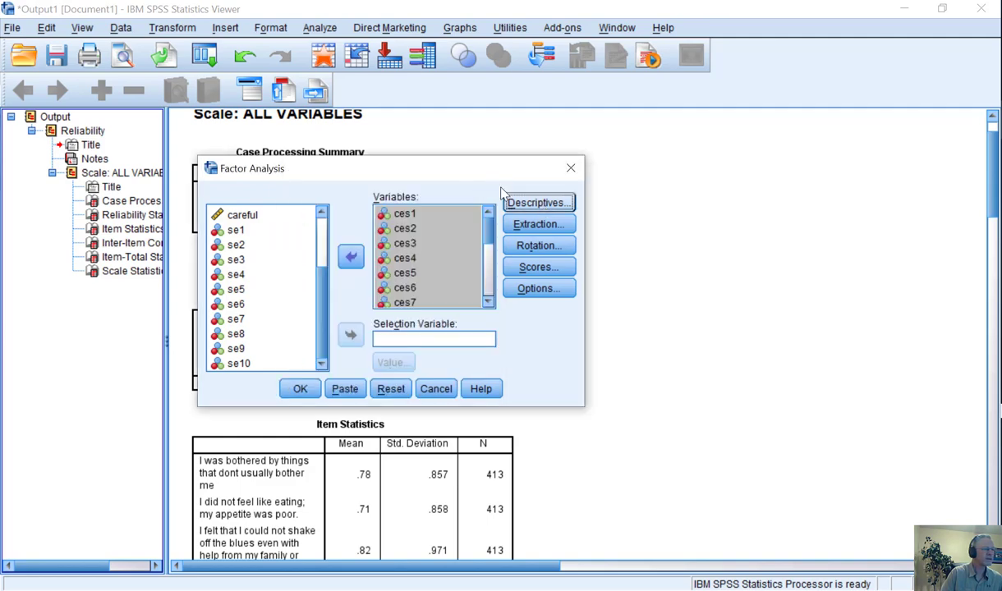
left_click(521, 227)
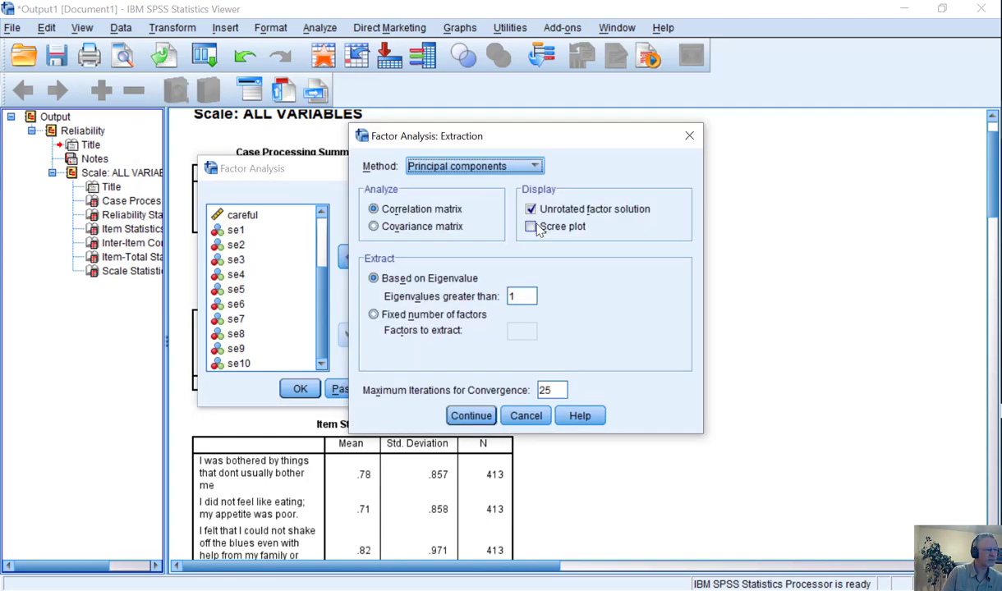
left_click(479, 166)
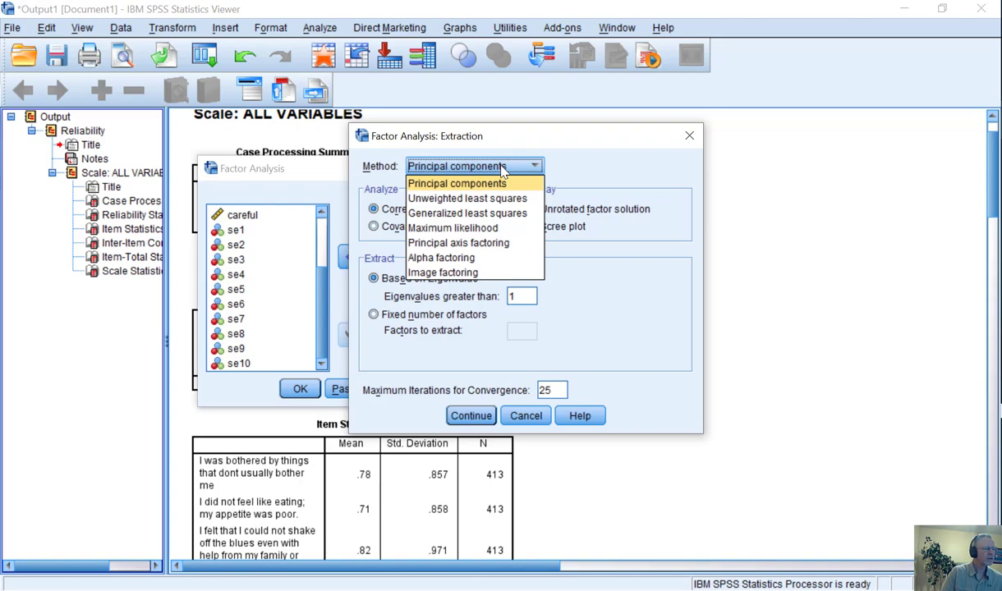
left_click(484, 243)
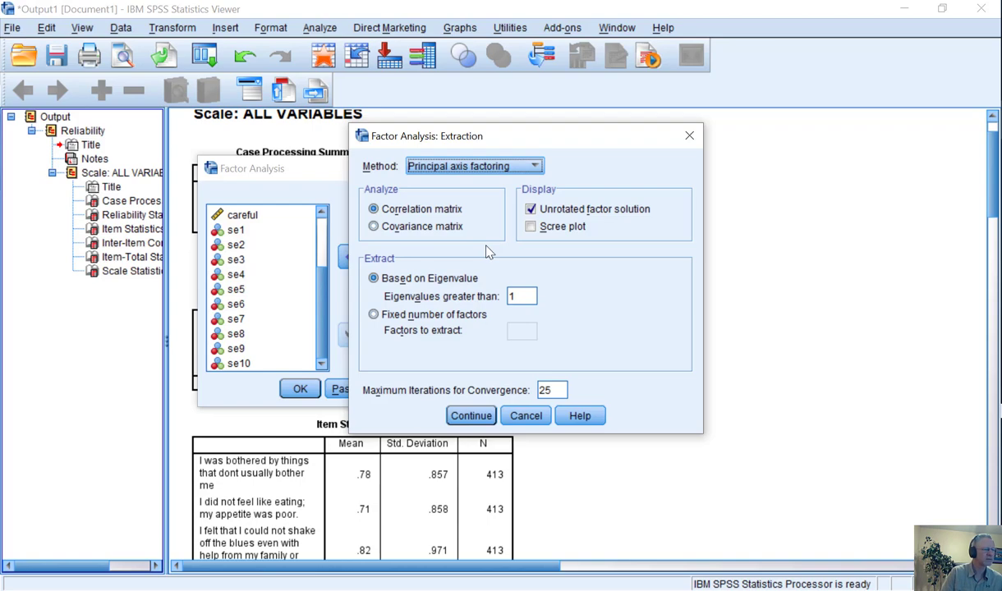
left_click(531, 227)
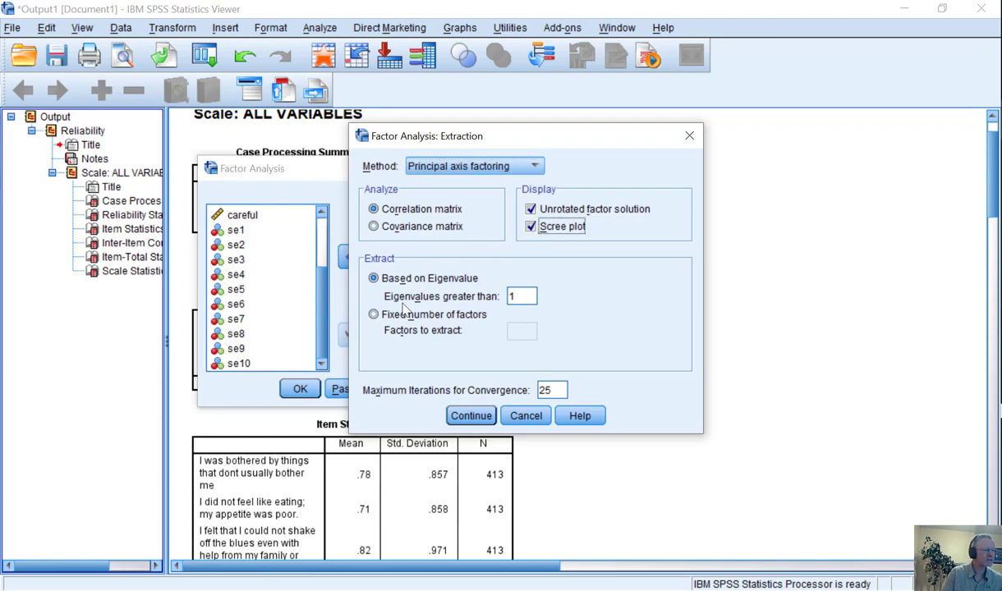
left_click(465, 415)
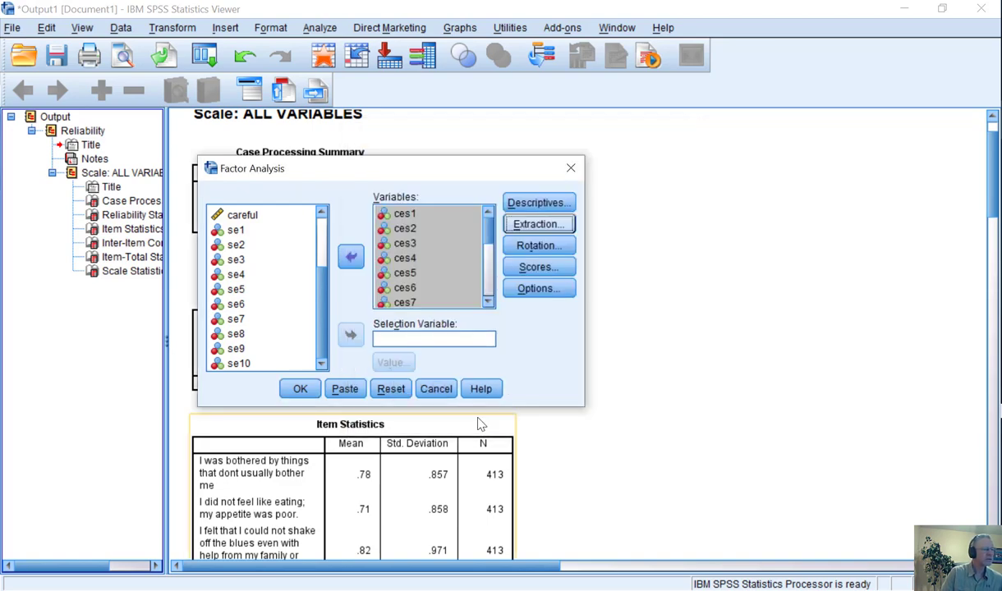
Step: Set the factor rotation method to Promax and include loading plots
left_click(539, 248)
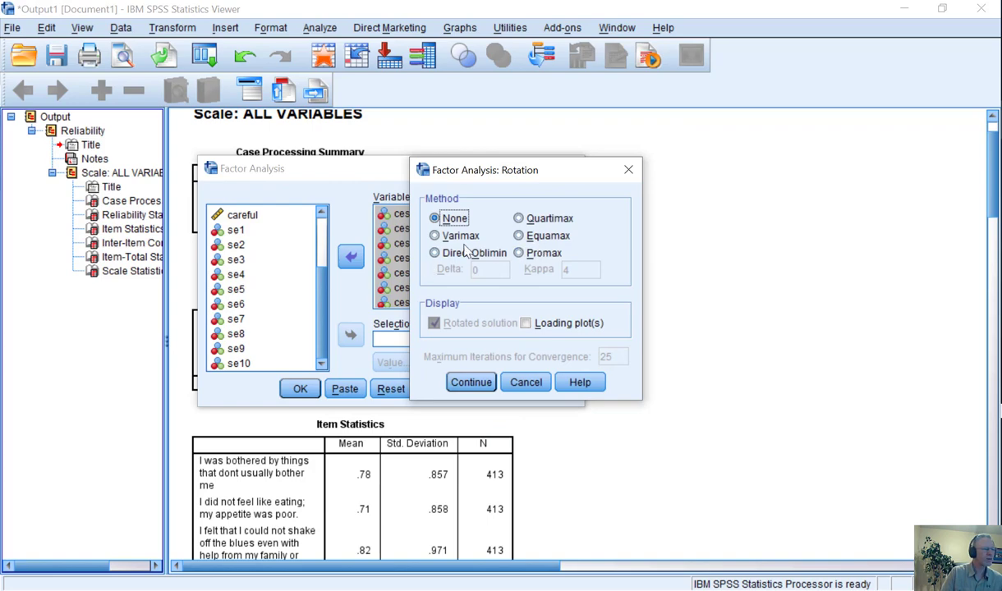
left_click(520, 256)
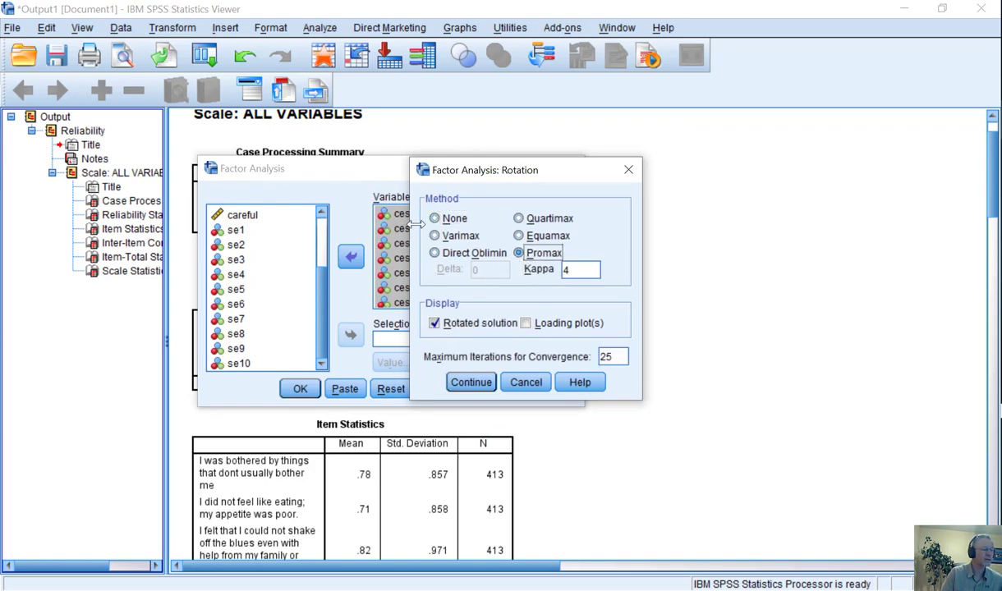
left_click(525, 325)
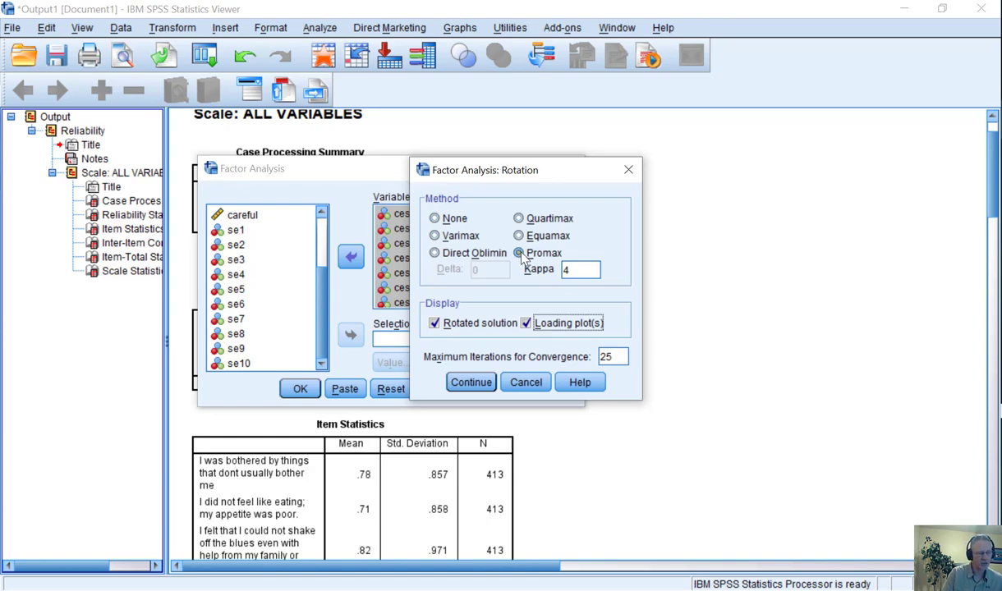
left_click(480, 389)
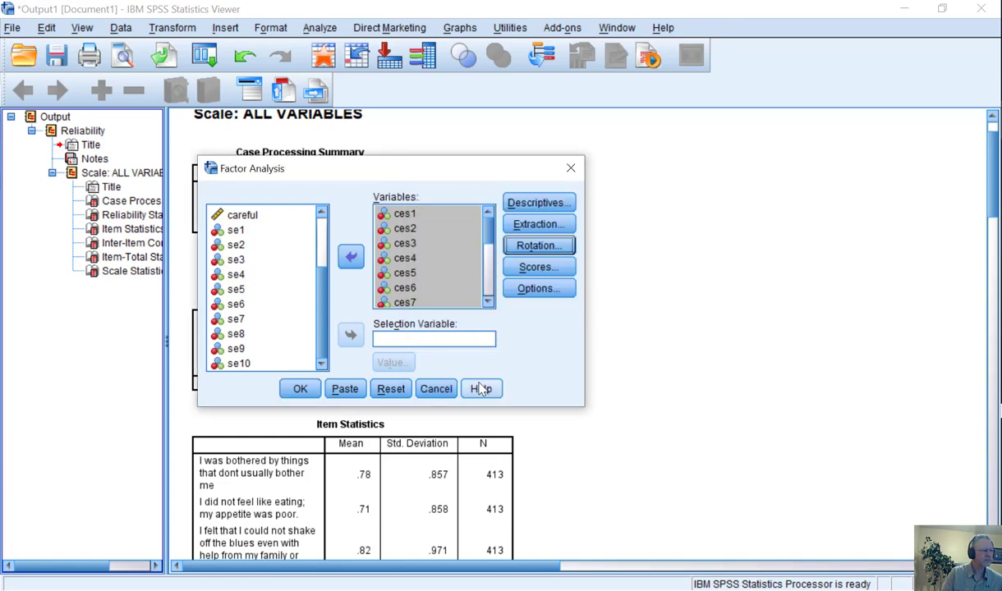
Step: Sort coefficients by size, suppress those with absolute values below .3, and run the factor analysis
left_click(532, 291)
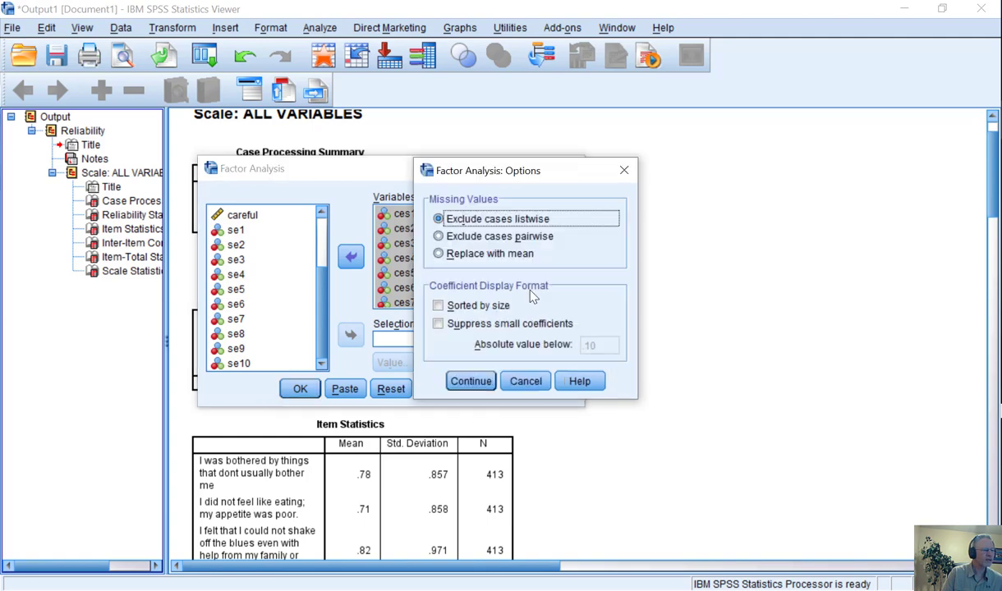
left_click(439, 305)
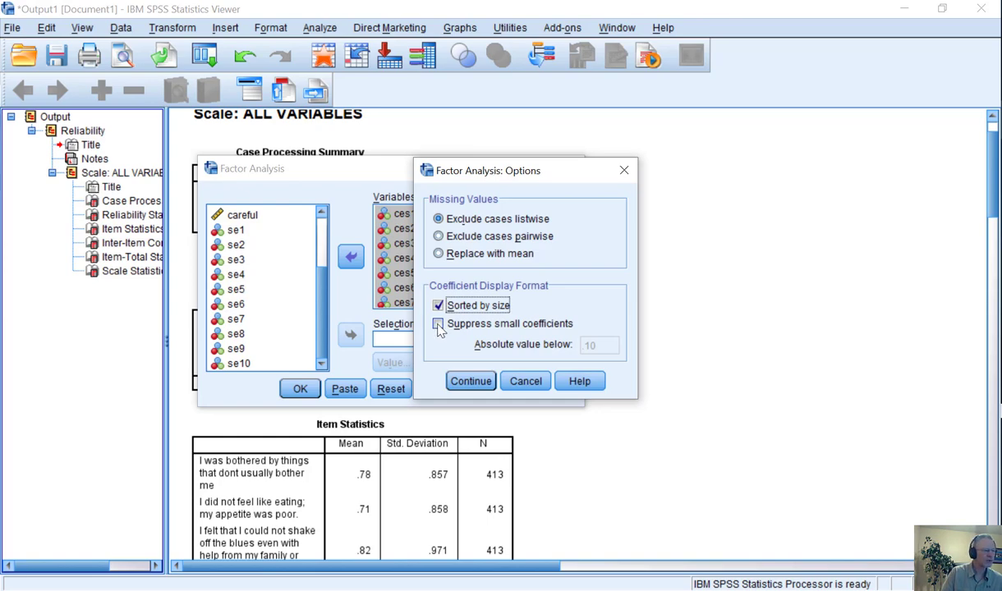
left_click(439, 325)
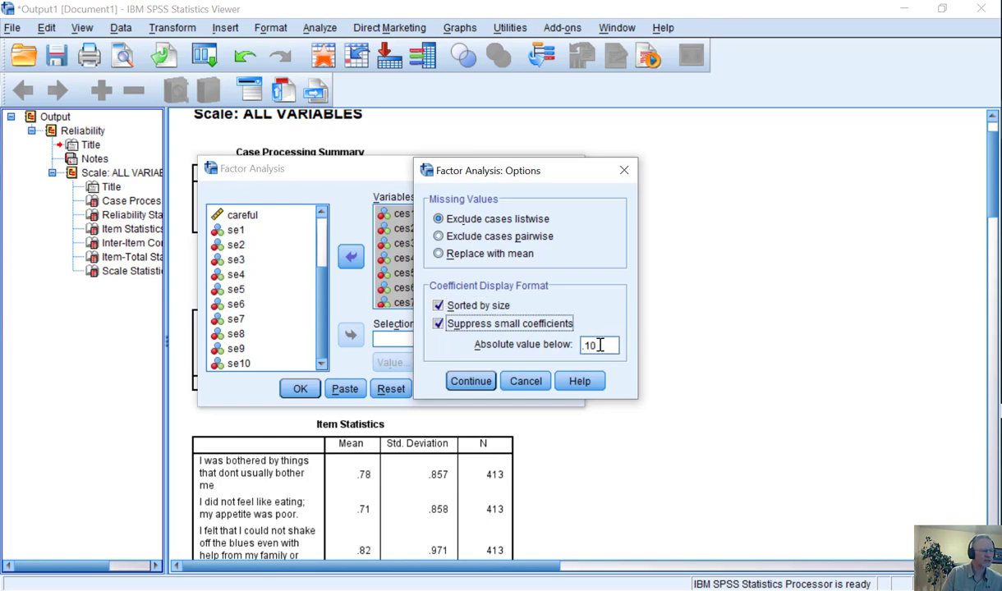
left_click_drag(601, 345, 538, 350)
left_click(582, 349)
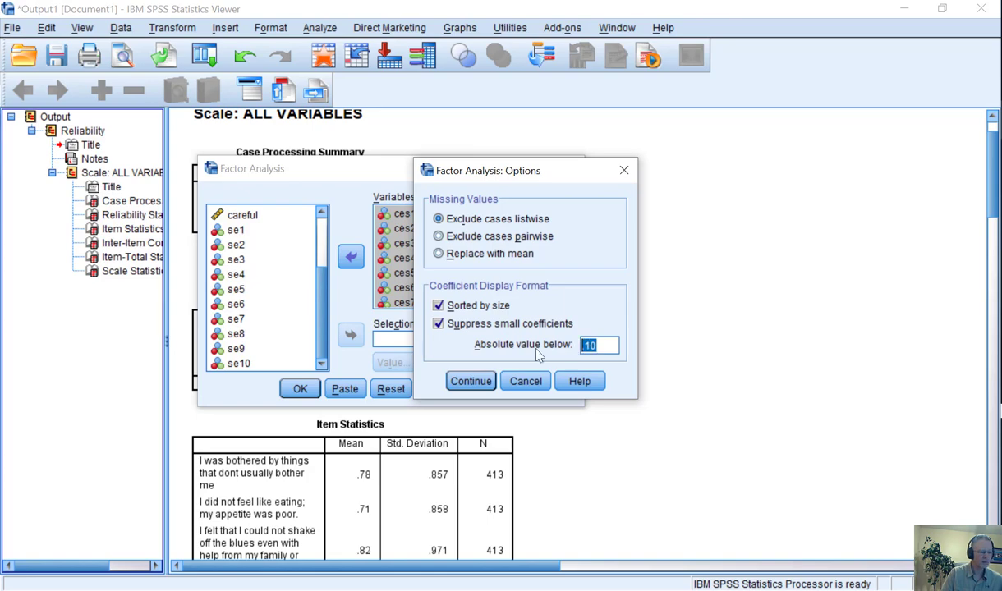
key("BackSpace")
type(".3")
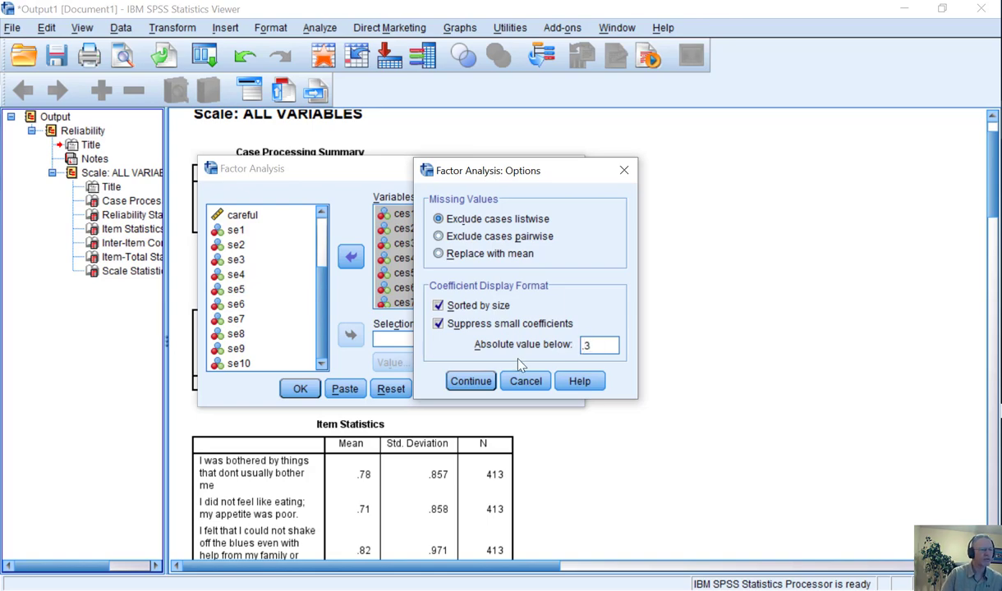
left_click(470, 383)
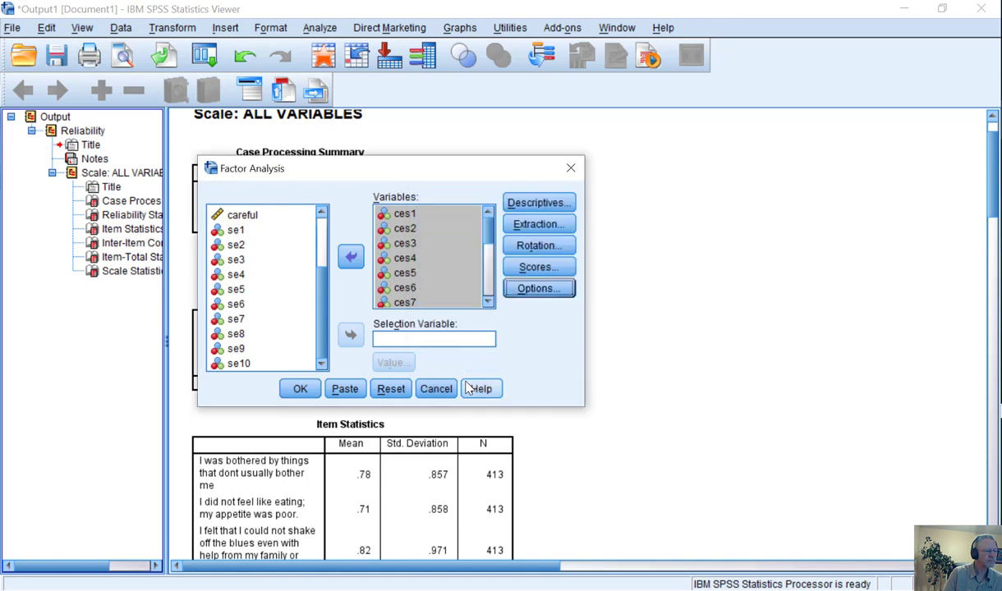
left_click(300, 390)
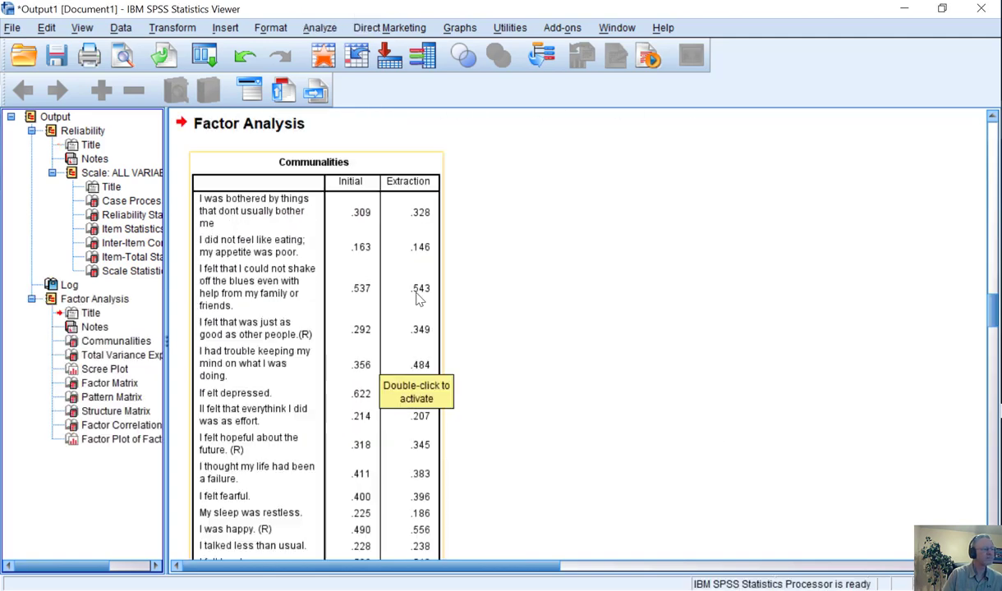
Step: Examine the Communalities table and the eigenvalues and extracted factors in the Total Variance Explained table
scroll(460, 279, "down", 10)
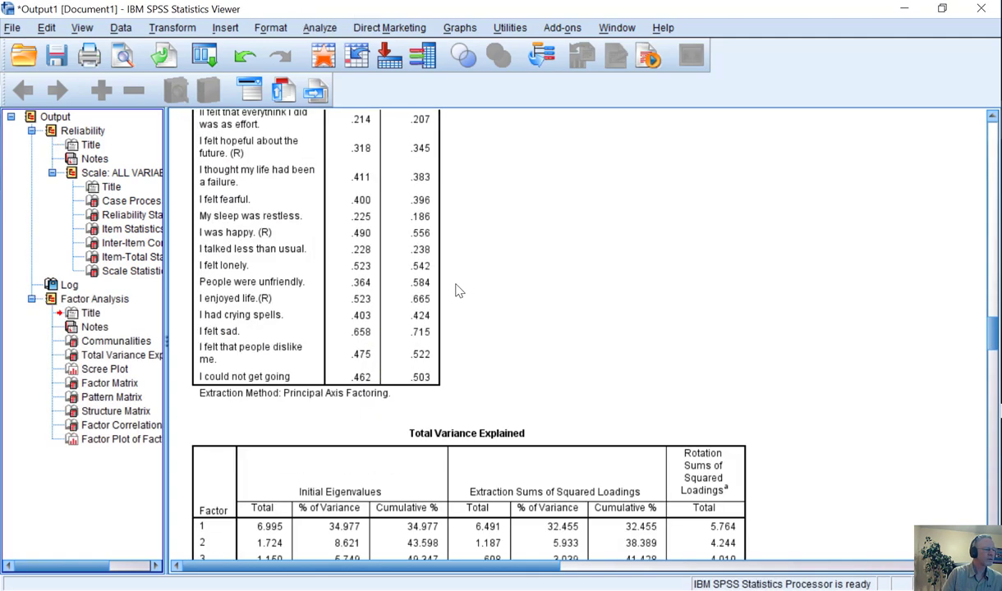
scroll(460, 291, "down", 3)
scroll(457, 294, "up", 2)
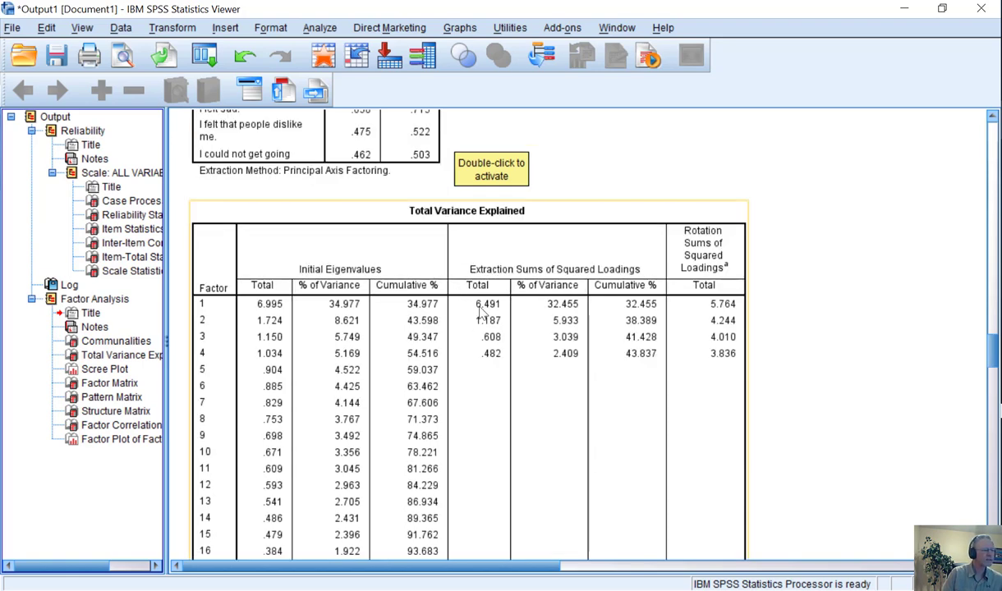
scroll(464, 297, "up", 5)
scroll(475, 312, "up", 5)
scroll(472, 317, "down", 9)
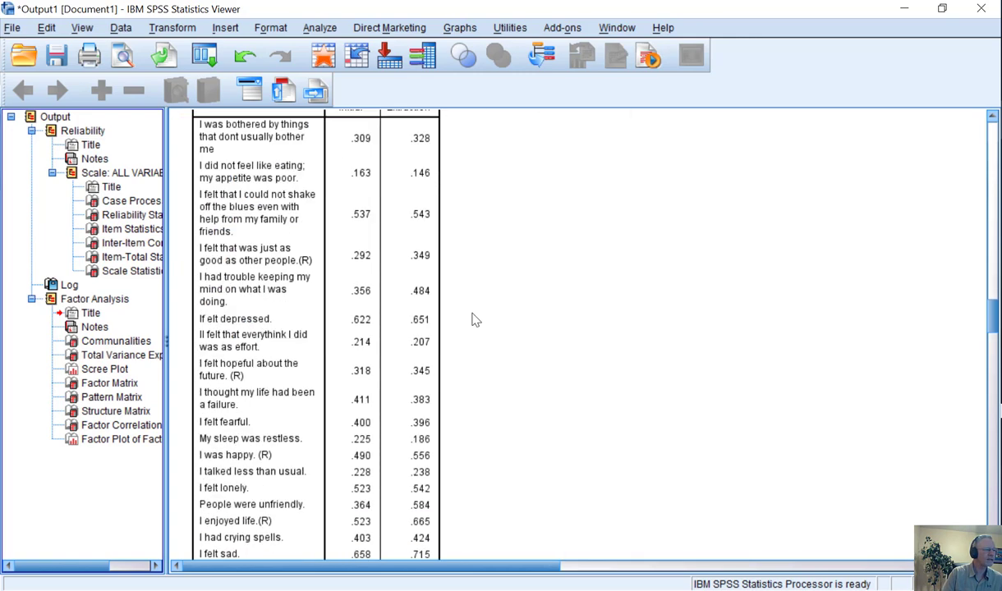
scroll(469, 319, "down", 1)
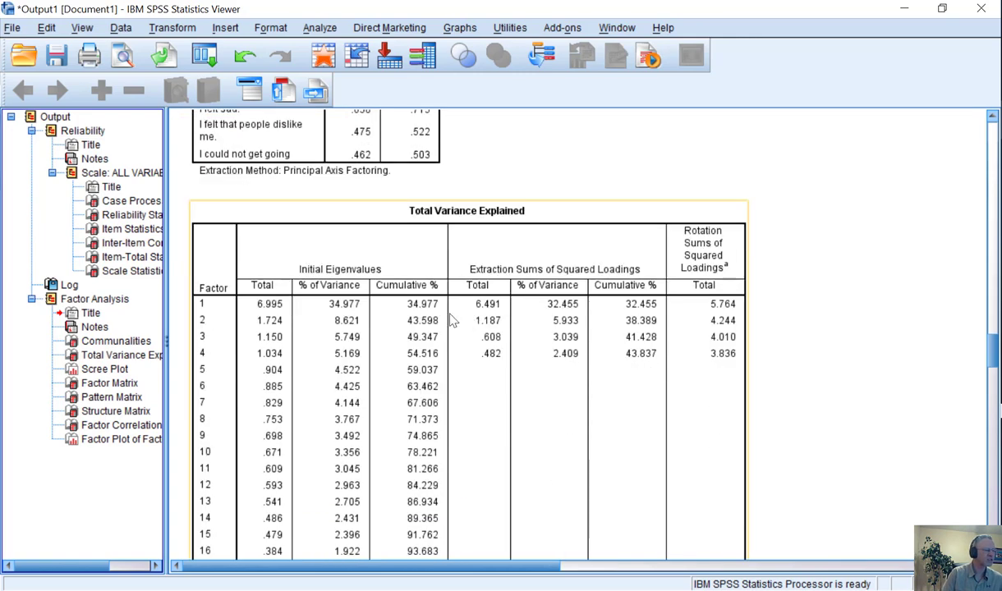
Step: Examine the full Total Variance Explained table and the scree plot to judge how many factors to retain
scroll(429, 313, "down", 1)
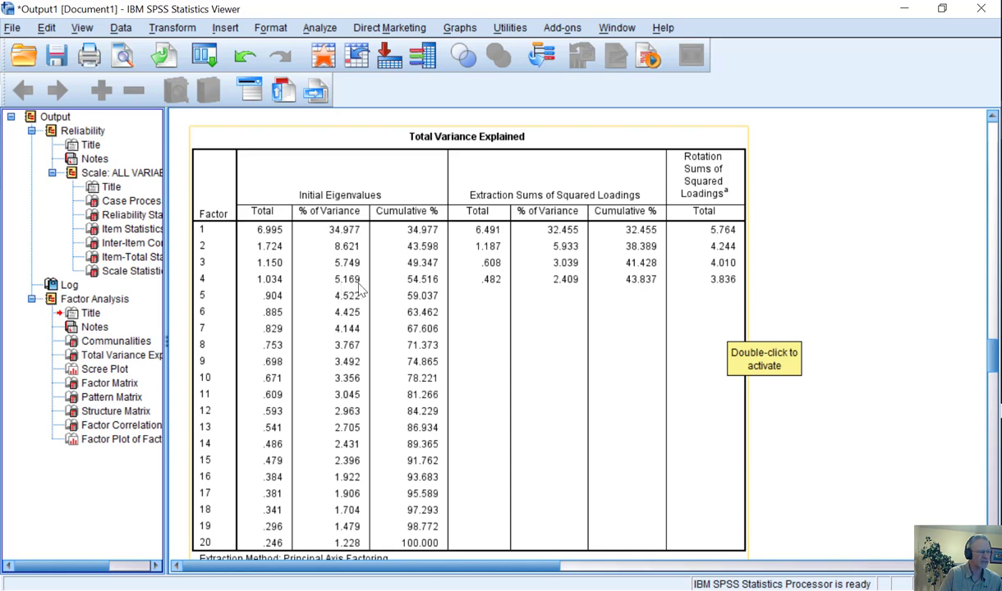
scroll(357, 287, "down", 2)
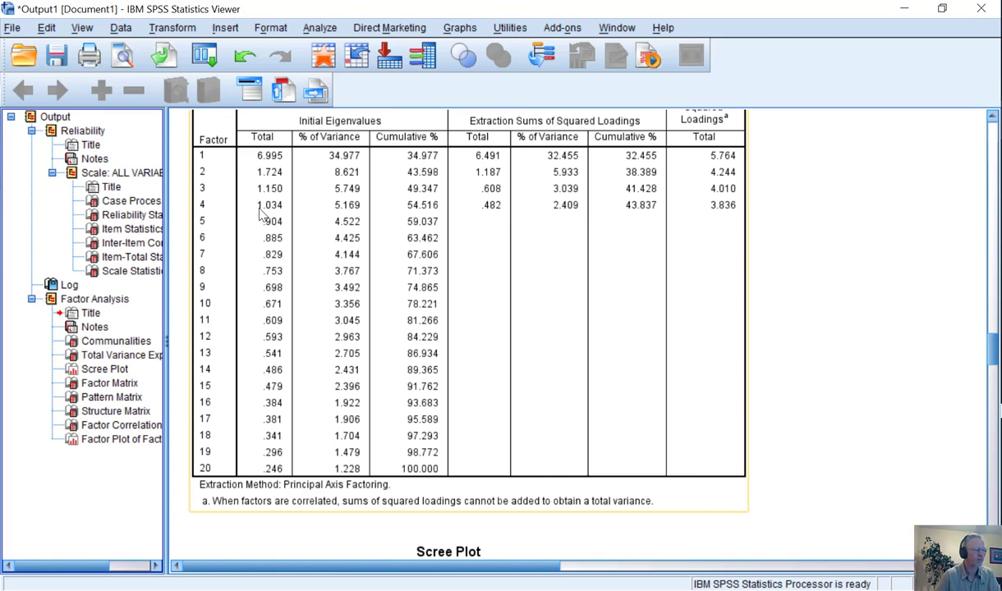
scroll(456, 286, "down", 3)
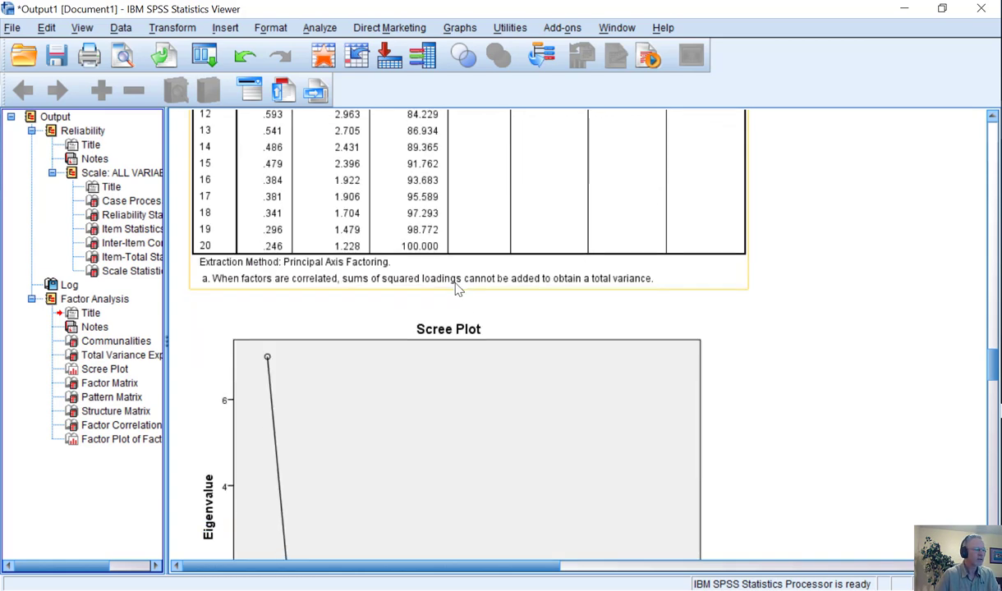
scroll(457, 287, "down", 2)
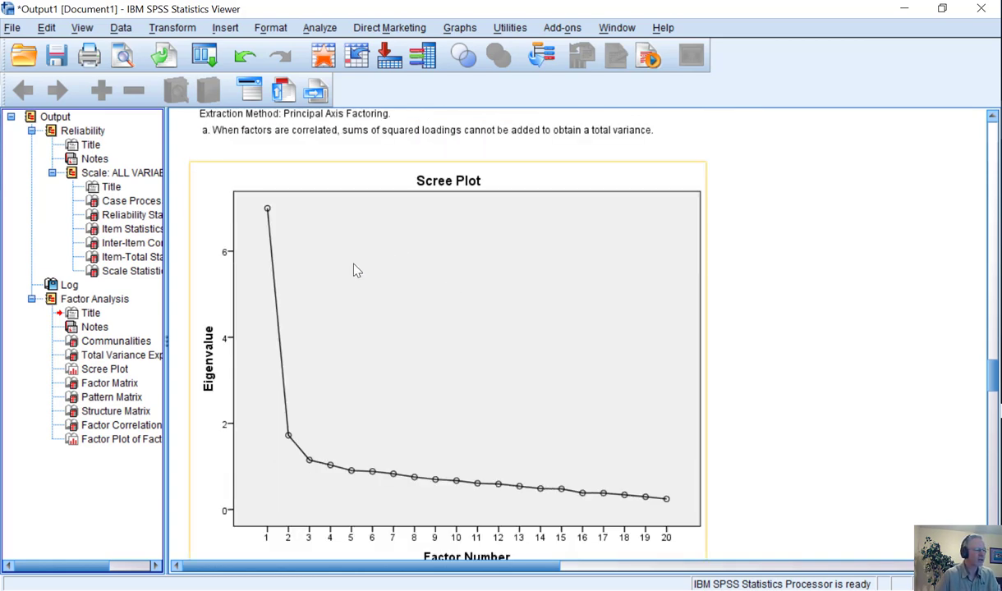
scroll(355, 269, "down", 1)
scroll(325, 271, "up", 1)
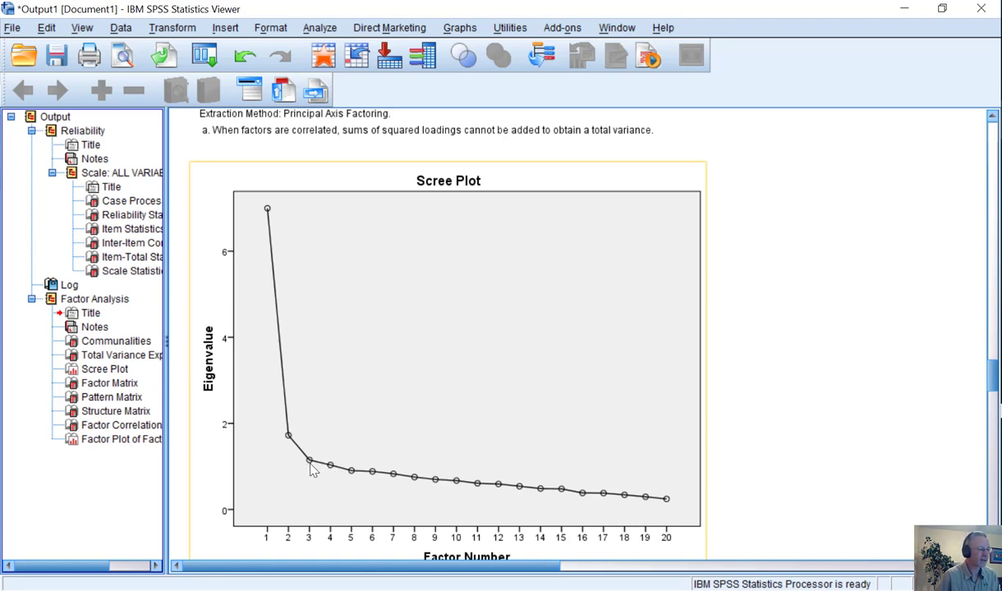
Step: Examine the item loadings on the four unrotated factors in the Factor Matrix and its extraction footnote
scroll(296, 473, "down", 3)
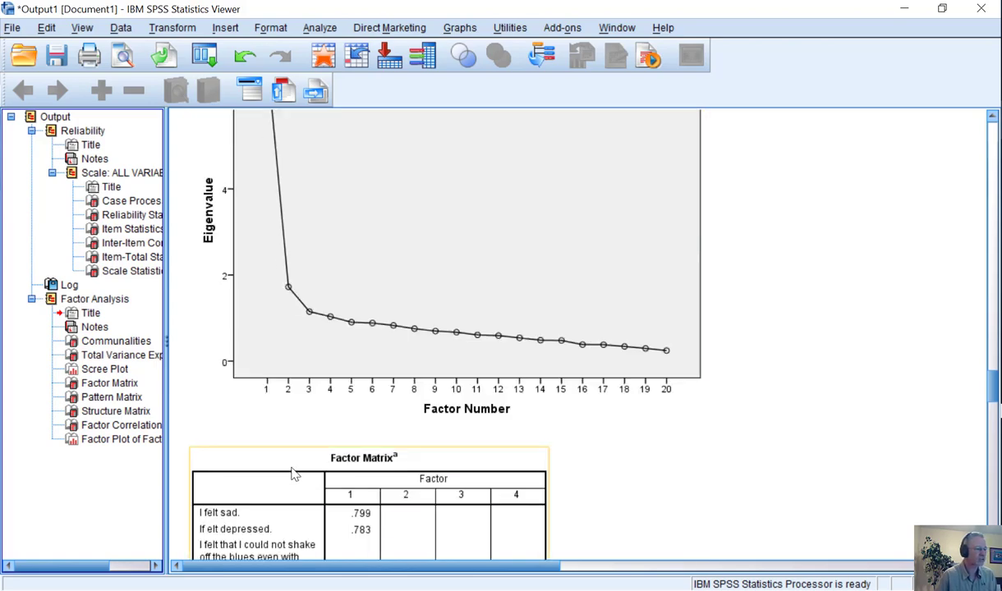
scroll(294, 474, "down", 3)
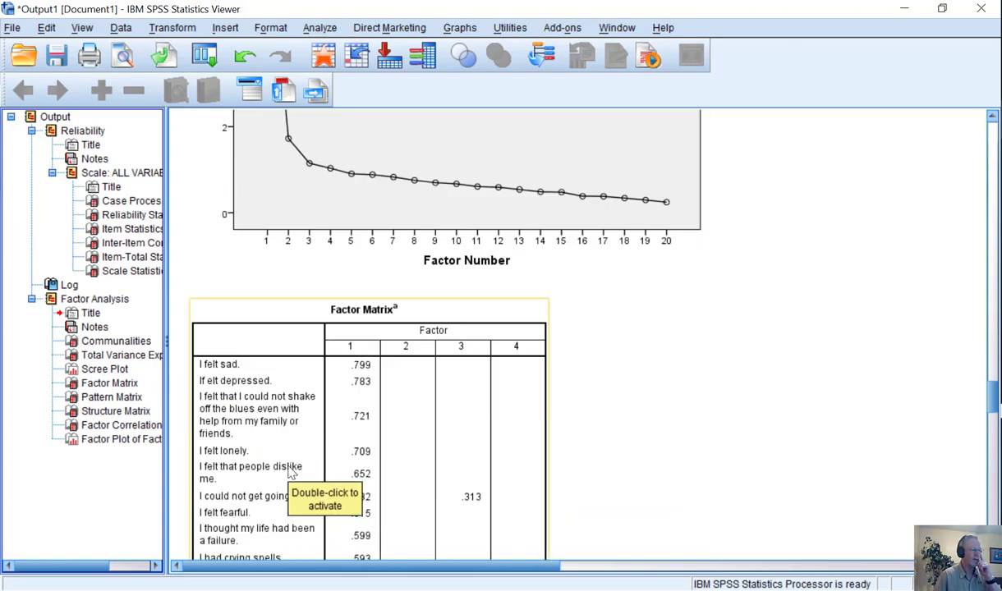
scroll(290, 473, "down", 3)
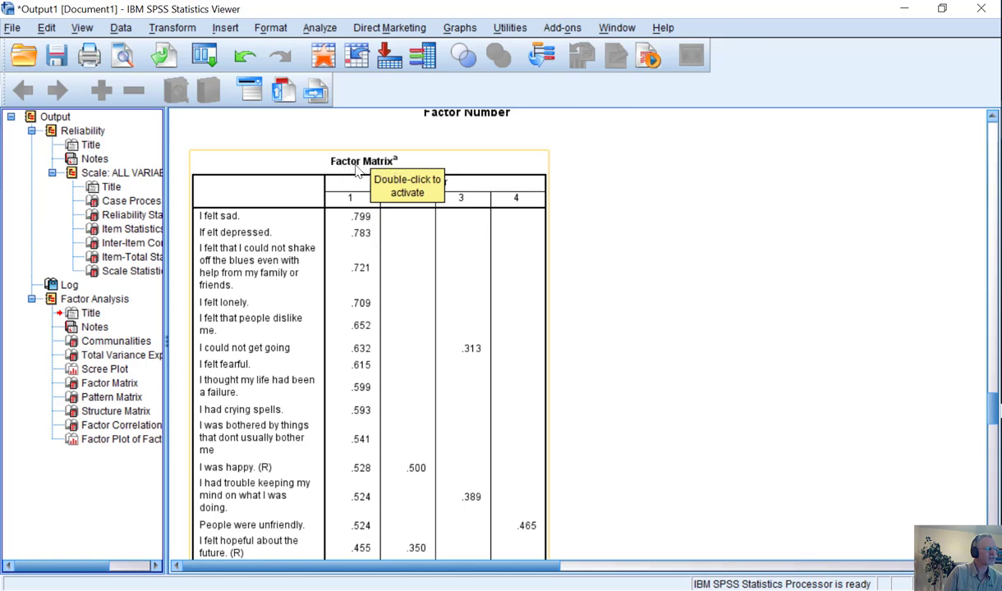
scroll(619, 228, "down", 3)
scroll(614, 226, "down", 3)
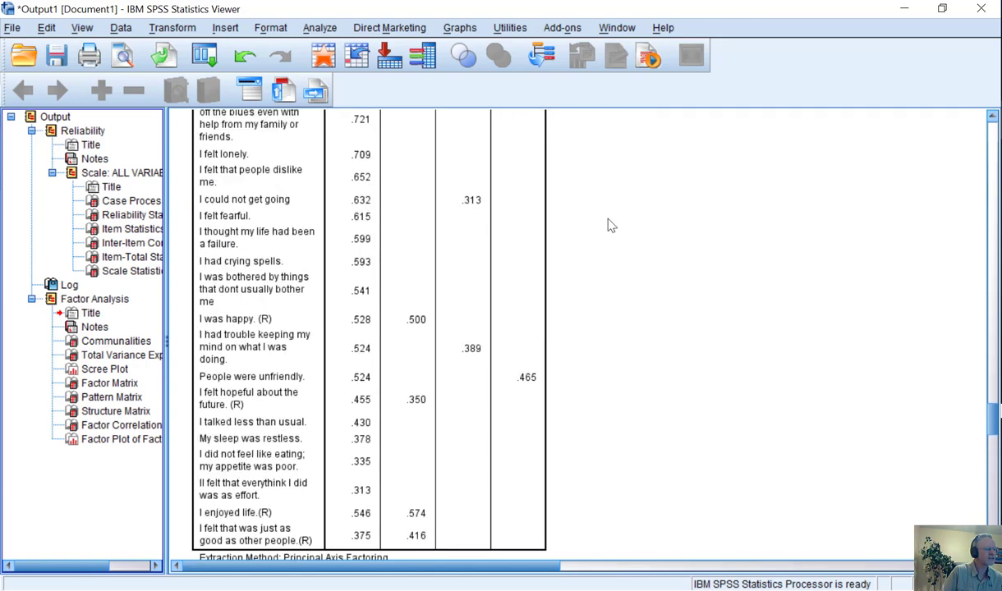
scroll(608, 224, "up", 6)
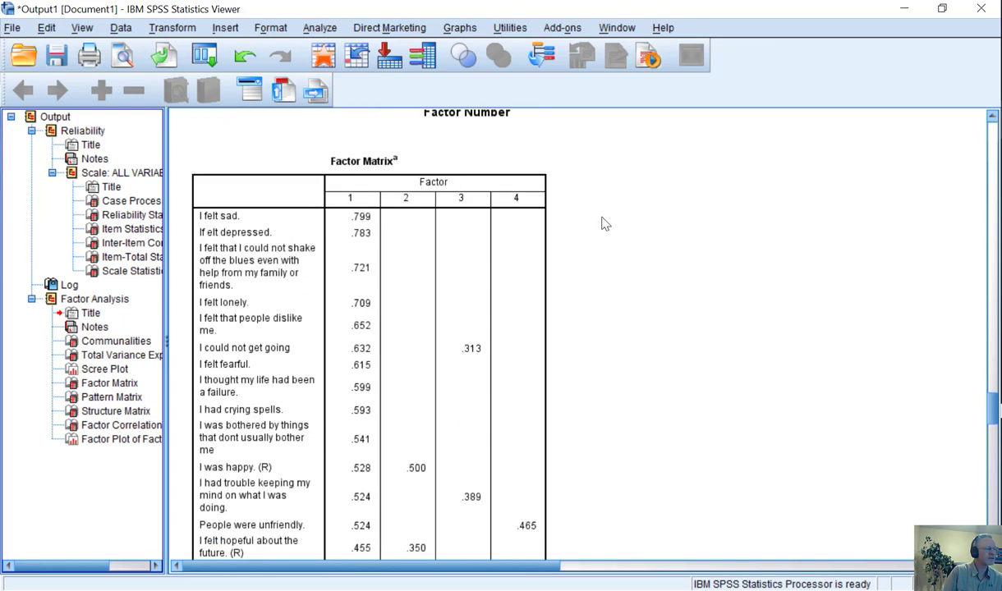
scroll(604, 223, "down", 3)
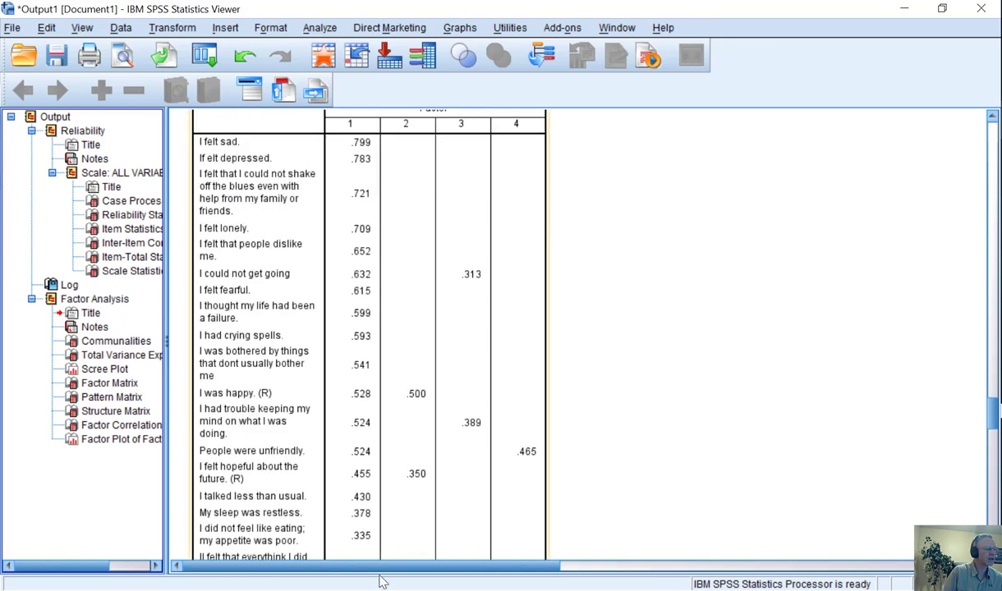
scroll(358, 493, "down", 3)
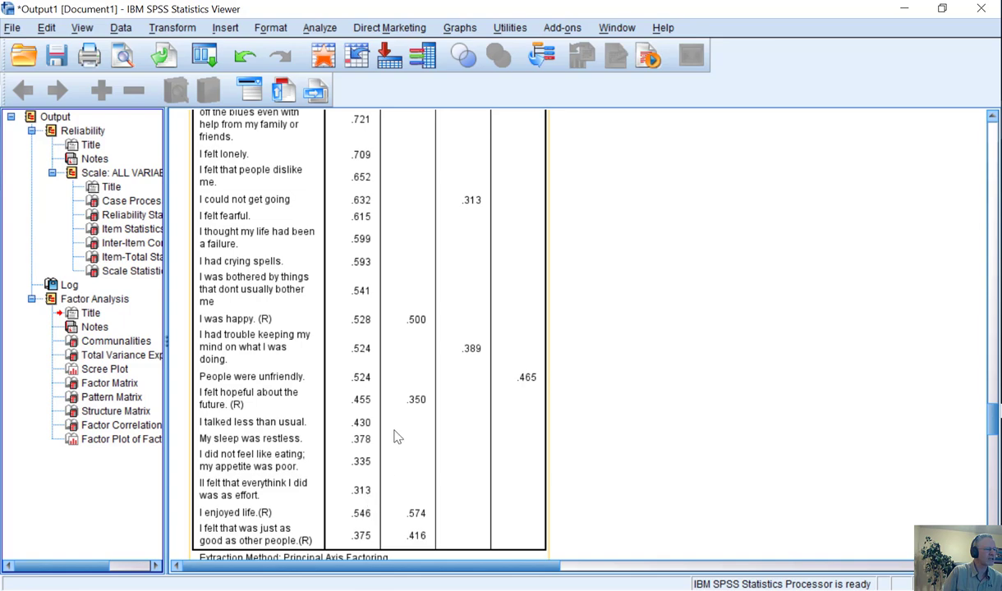
scroll(399, 425, "up", 12)
scroll(457, 399, "down", 18)
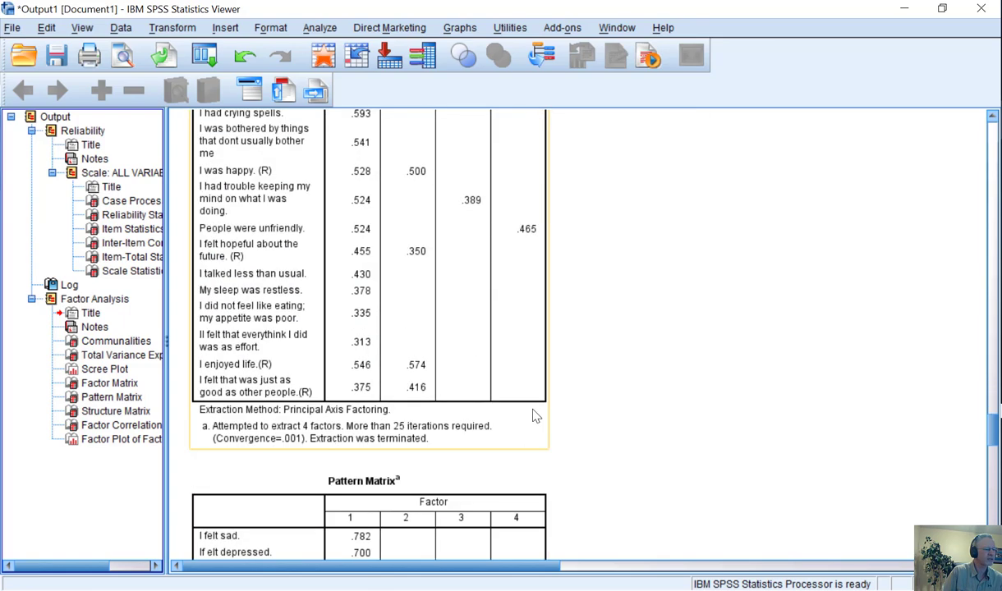
scroll(532, 403, "up", 6)
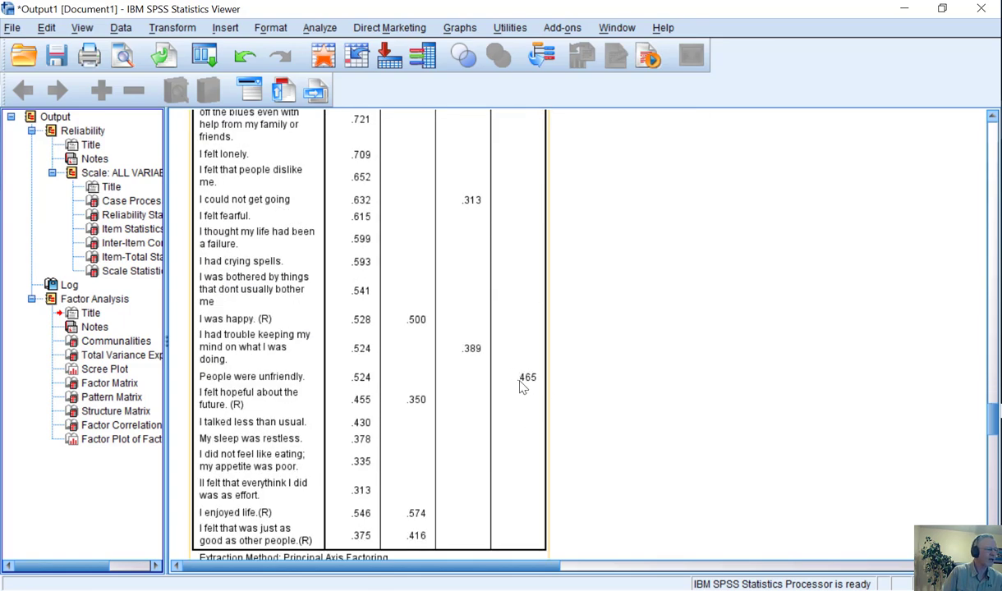
scroll(586, 386, "down", 9)
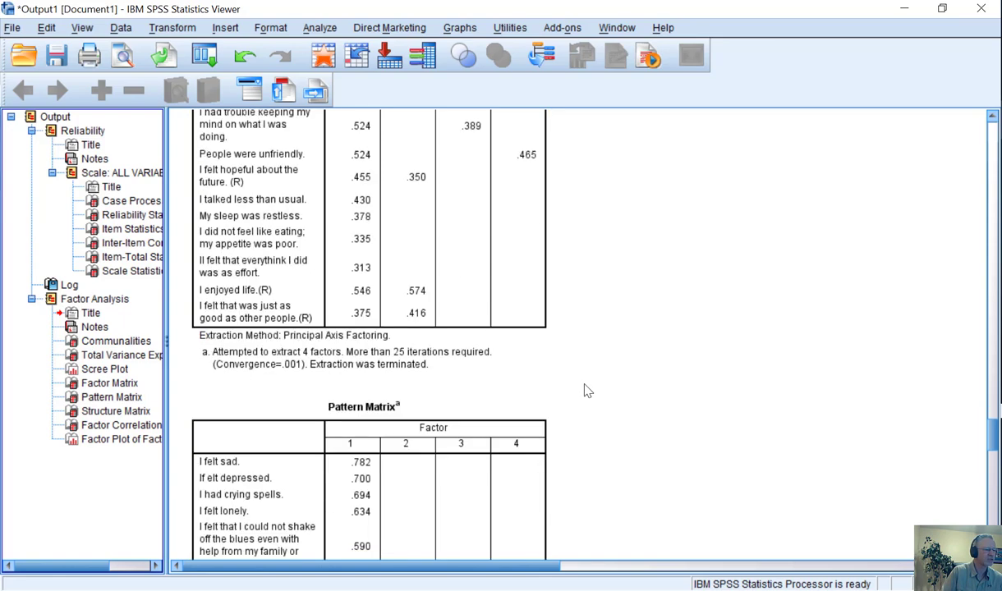
scroll(586, 391, "up", 18)
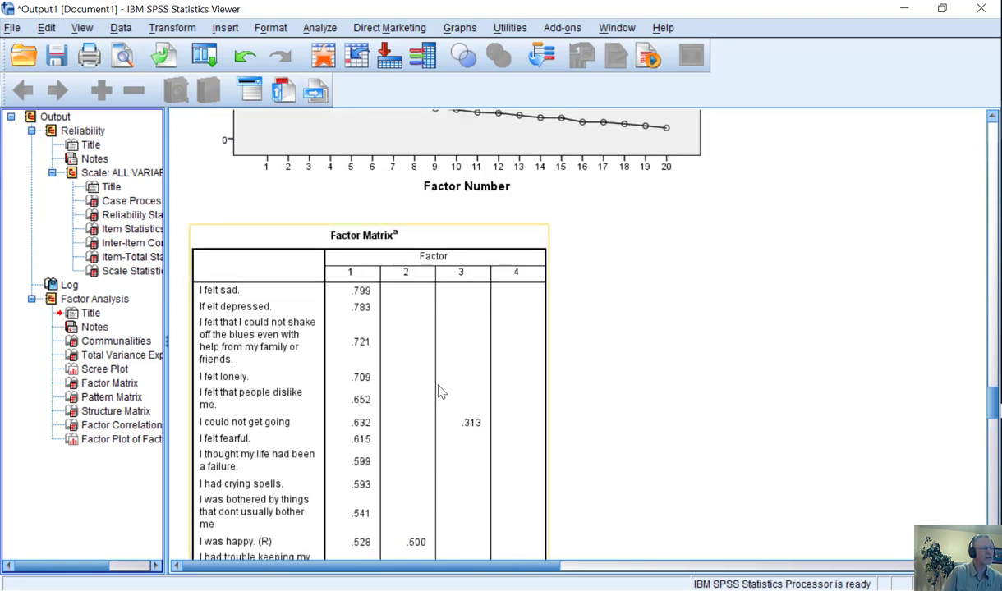
scroll(441, 393, "up", 6)
scroll(440, 396, "down", 6)
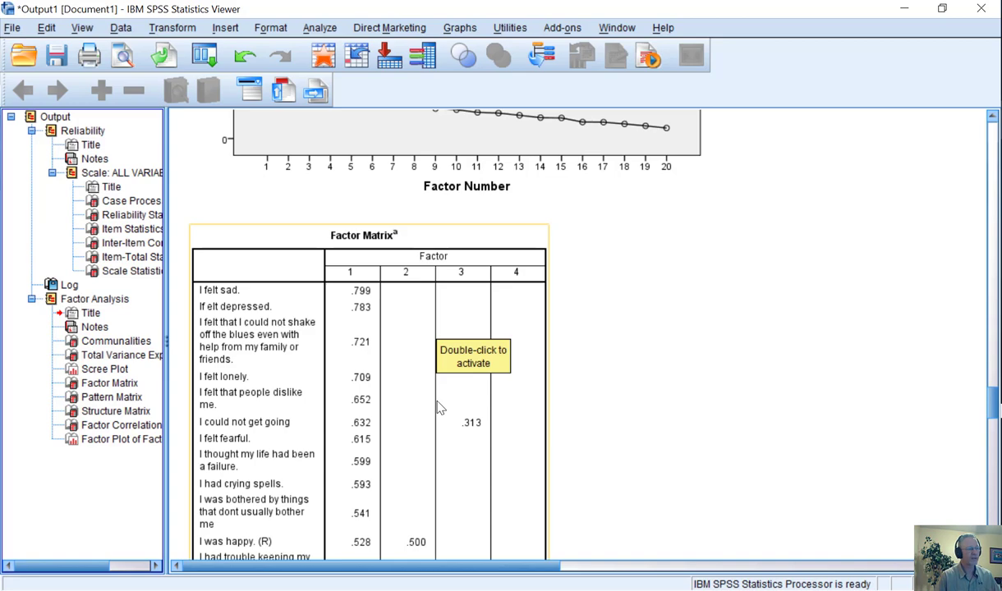
scroll(440, 408, "down", 10)
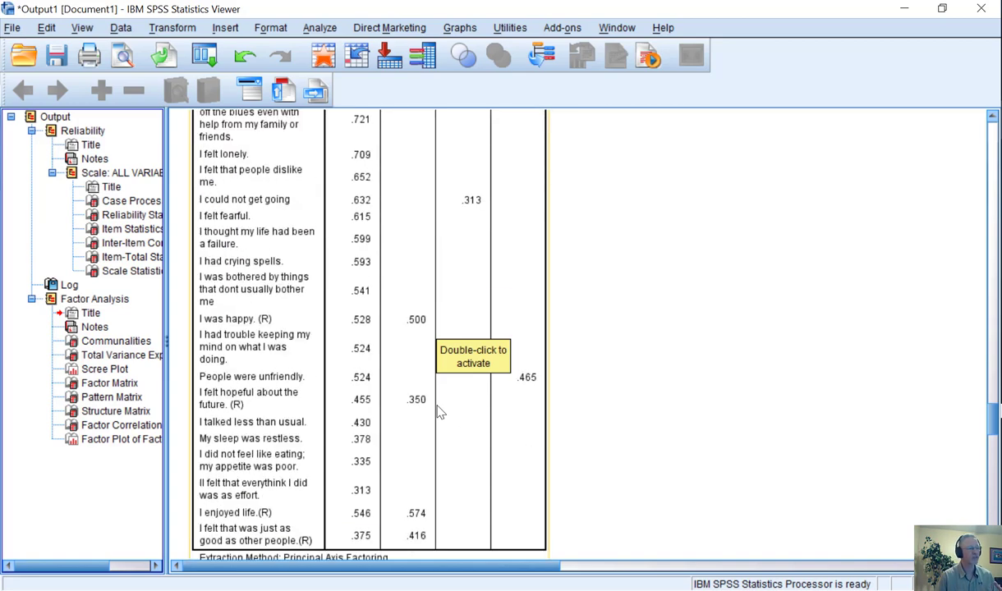
Step: Examine the Pattern Matrix to see which depression items load on each of the four Promax-rotated factors
scroll(439, 413, "down", 8)
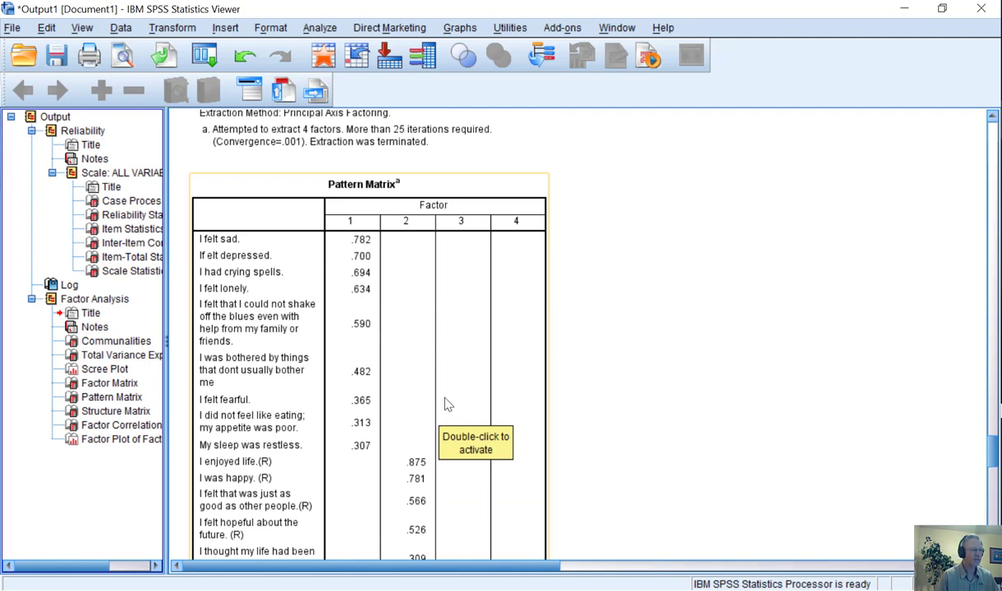
scroll(336, 307, "down", 4)
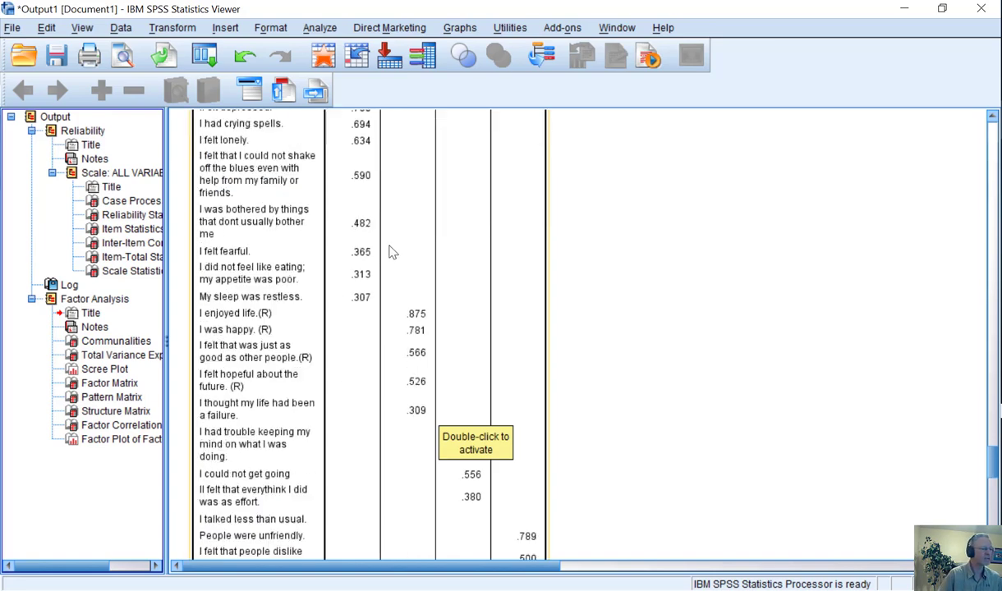
scroll(392, 252, "down", 2)
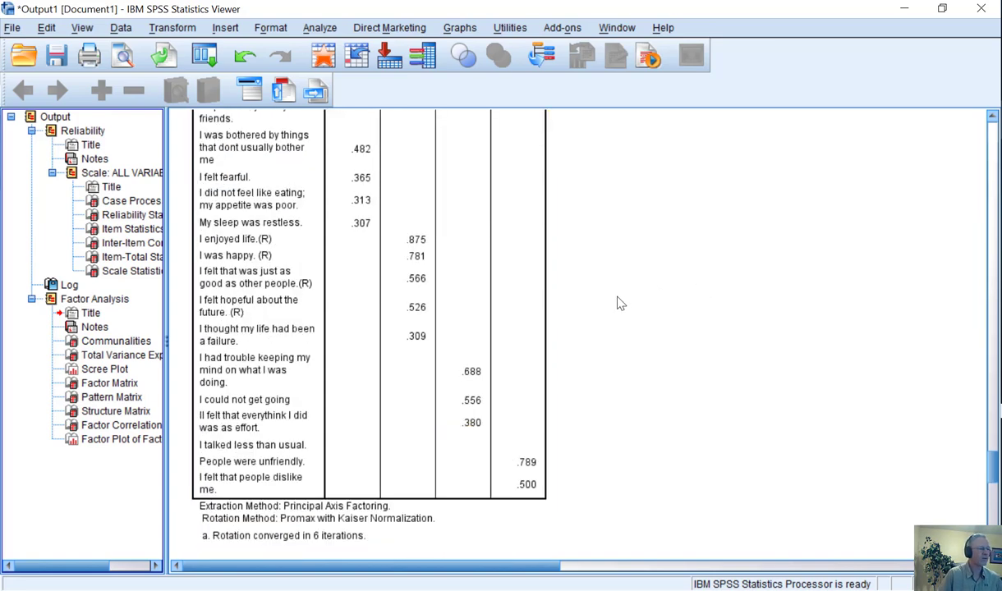
scroll(618, 305, "up", 4)
scroll(604, 300, "up", 2)
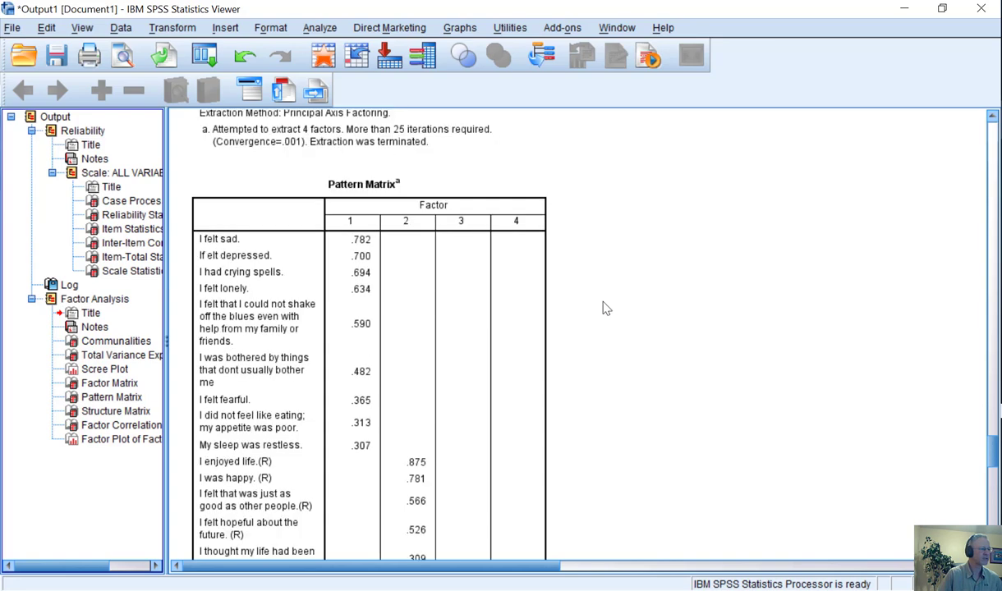
scroll(604, 304, "down", 2)
scroll(604, 302, "up", 2)
left_click(297, 215)
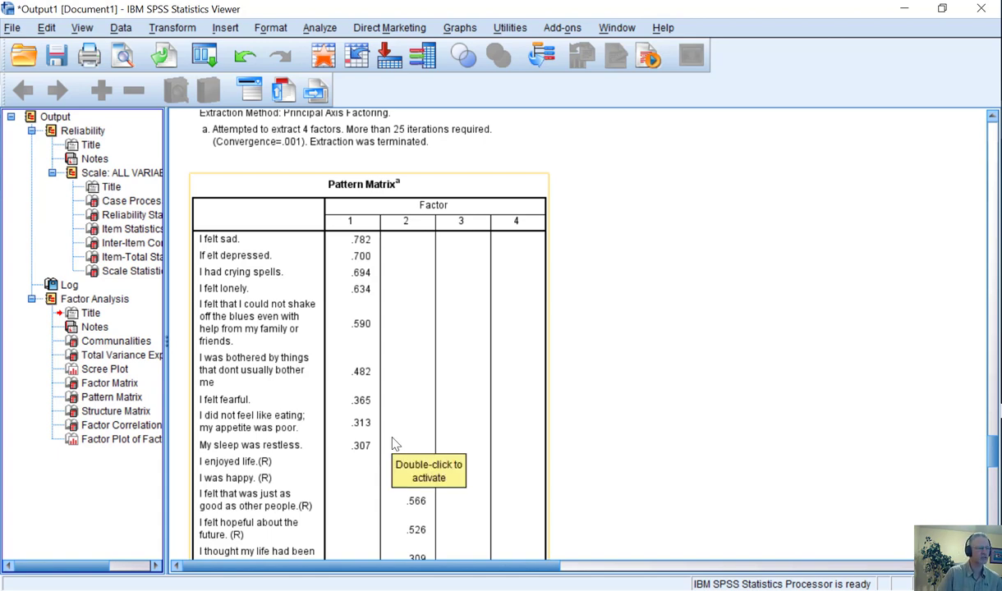
scroll(382, 464, "down", 2)
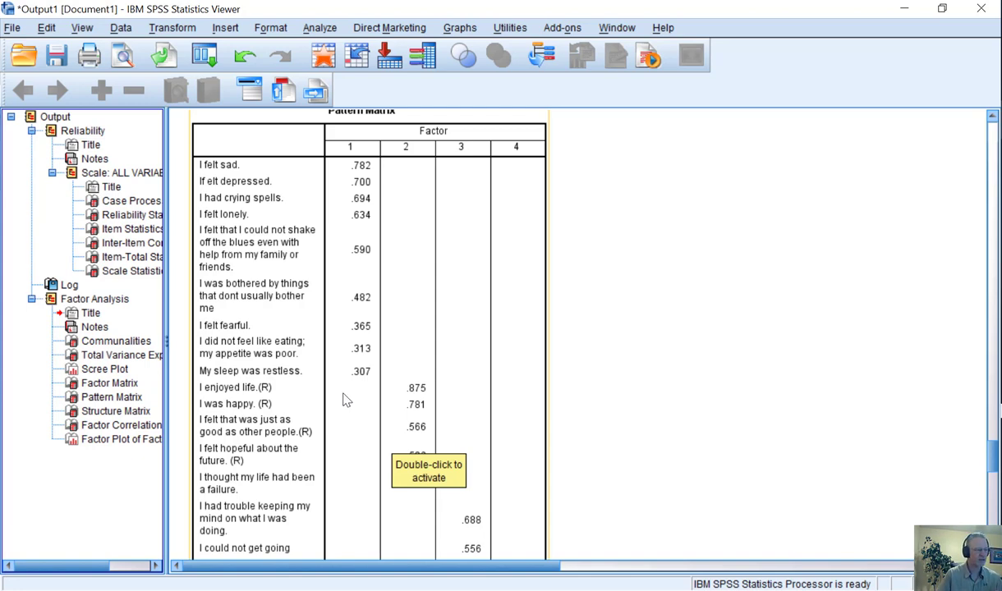
scroll(345, 397, "down", 3)
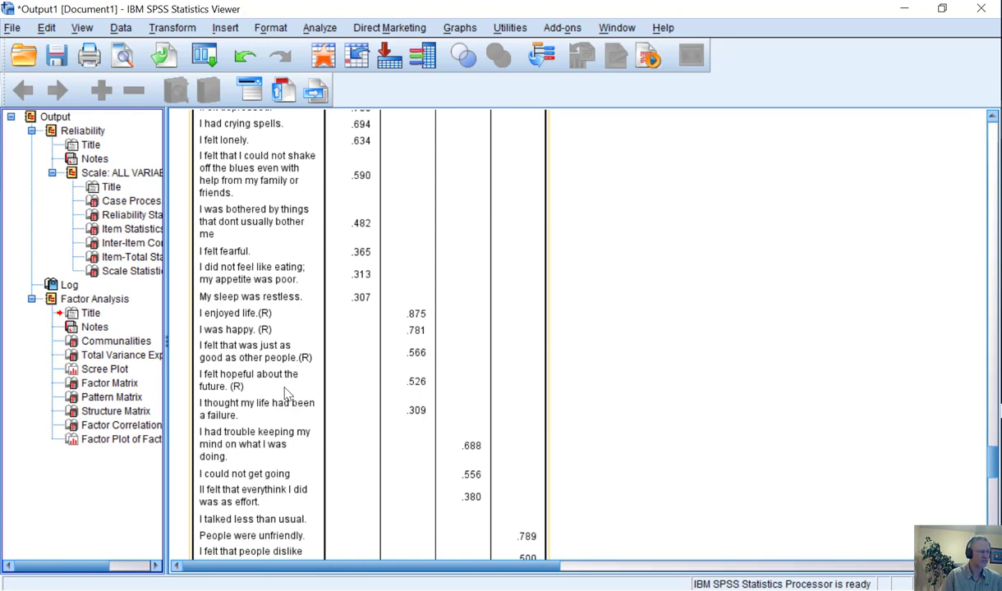
scroll(283, 392, "down", 3)
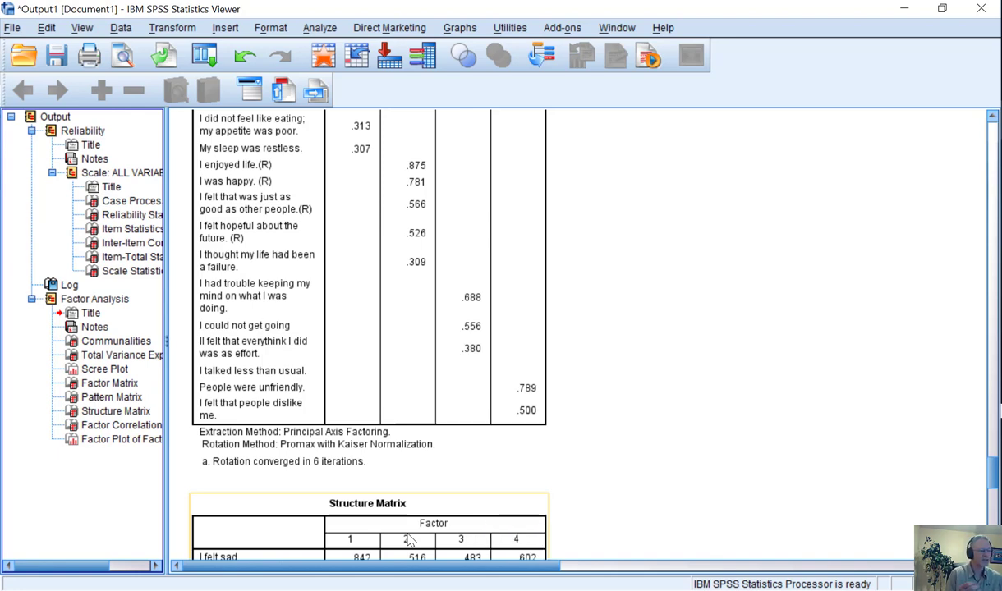
Step: Review the Structure Matrix and the correlations among the four factors in the Factor Correlation Matrix
scroll(410, 526, "down", 10)
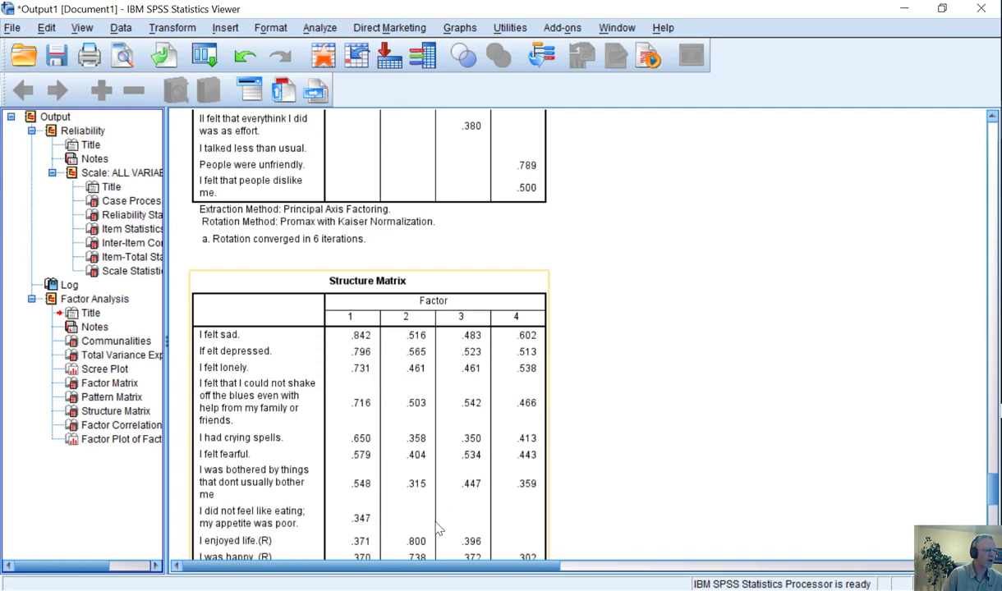
scroll(415, 518, "down", 5)
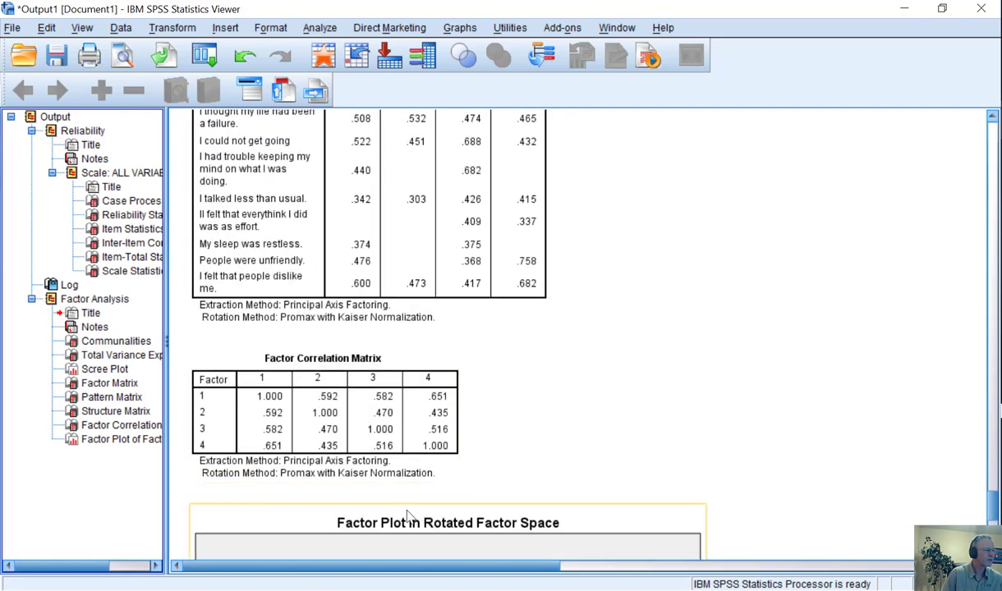
scroll(493, 435, "down", 3)
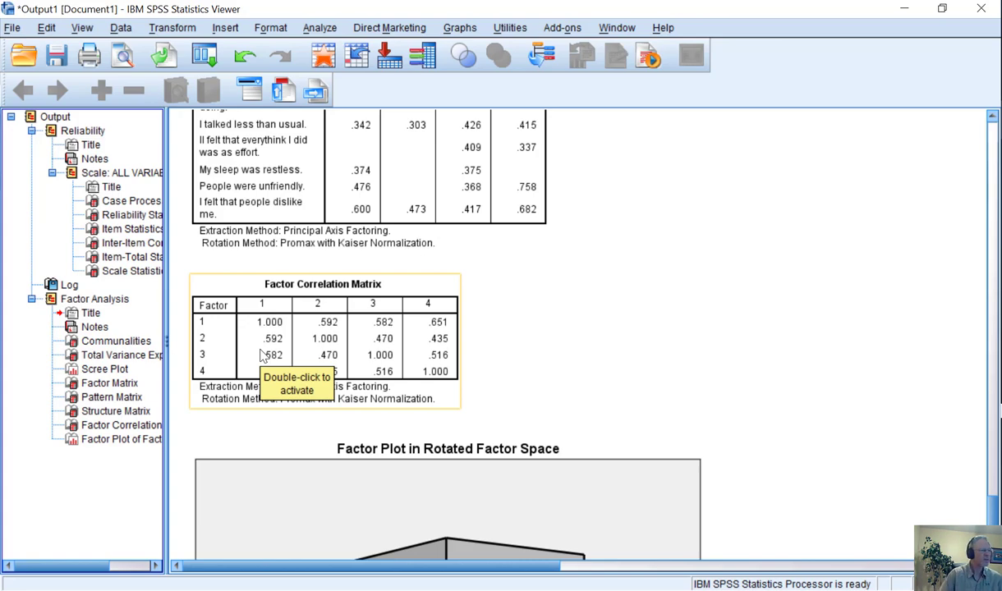
scroll(324, 280, "up", 10)
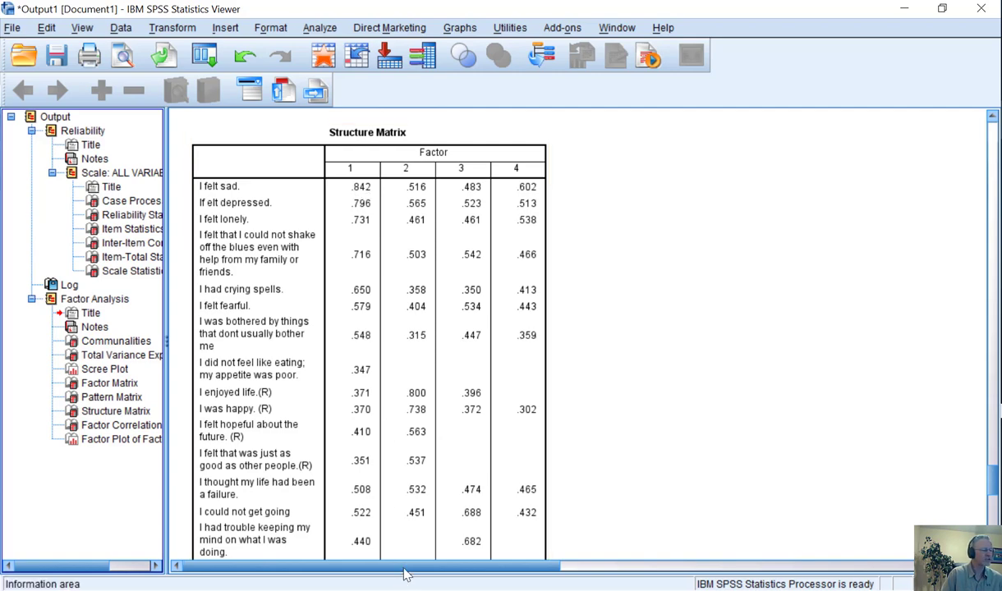
scroll(329, 370, "down", 8)
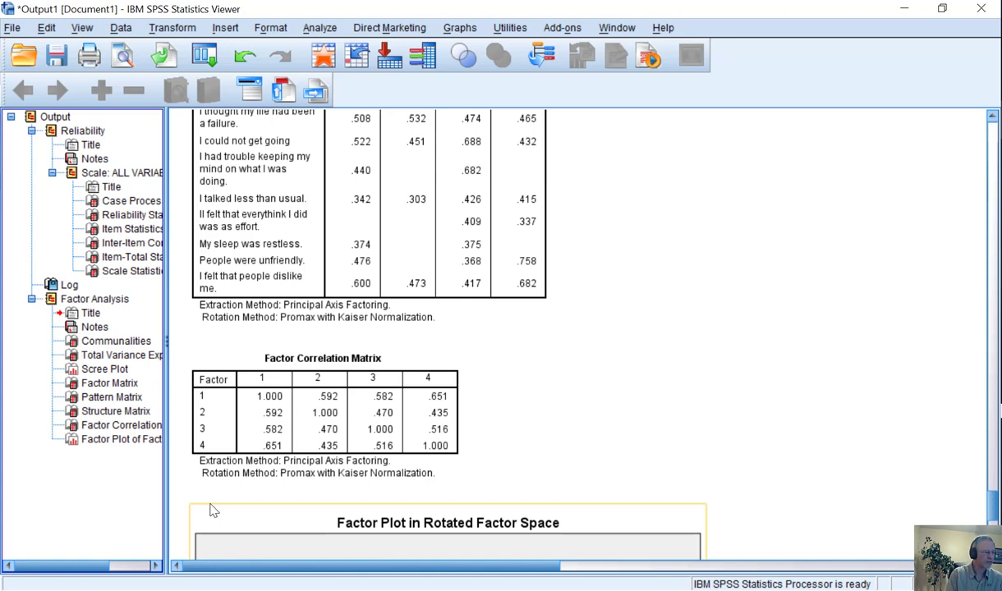
scroll(269, 369, "down", 1)
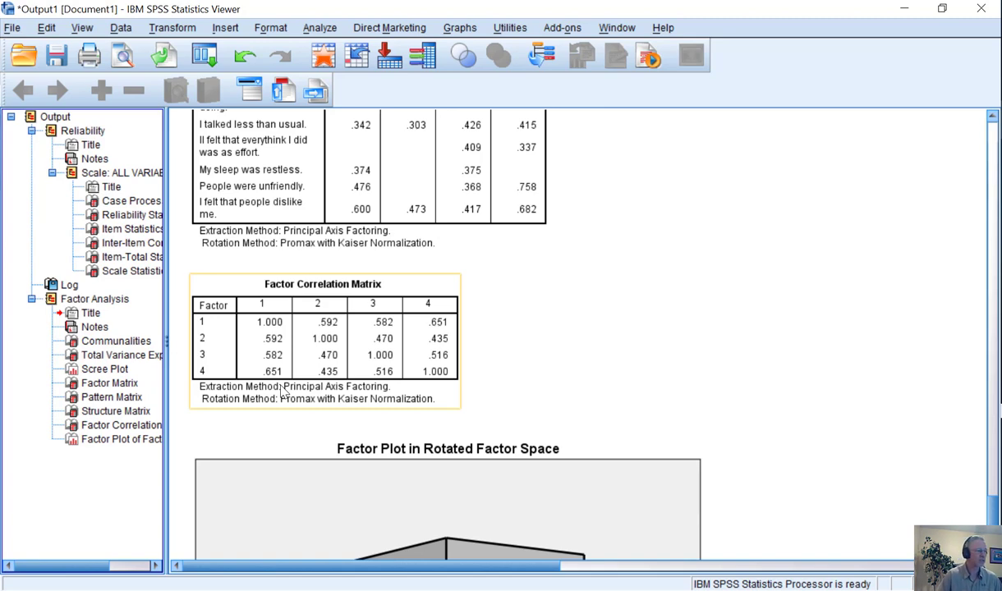
Step: View the Factor Plot in Rotated Factor Space and return to the Communalities table
left_click(393, 395)
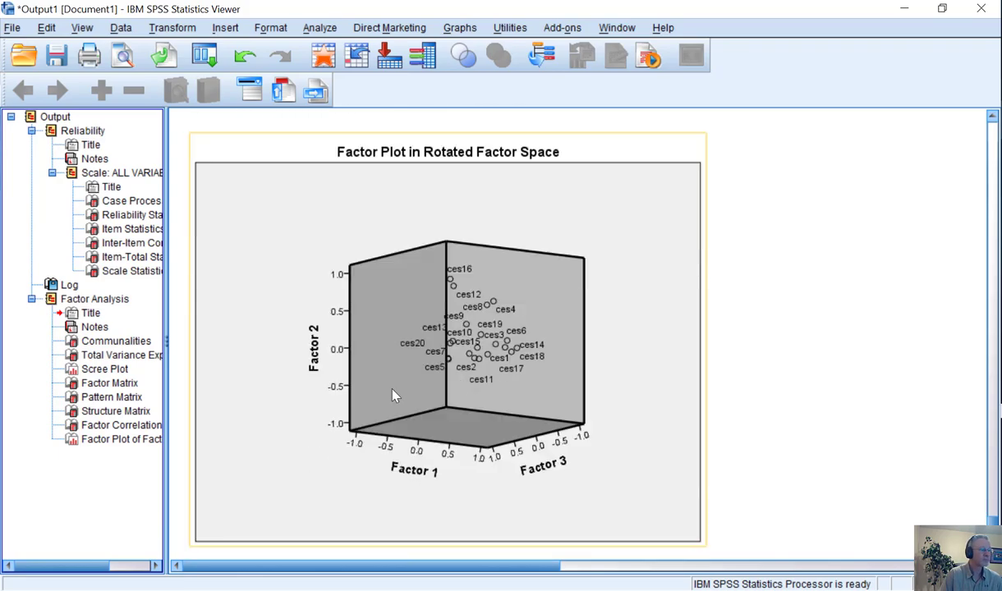
scroll(391, 406, "up", 10)
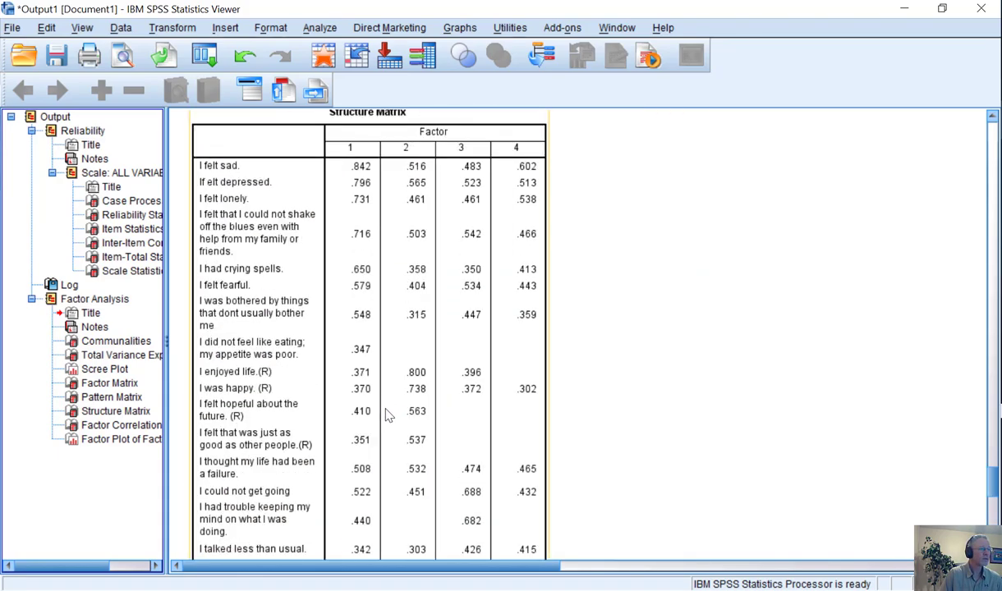
scroll(389, 415, "up", 15)
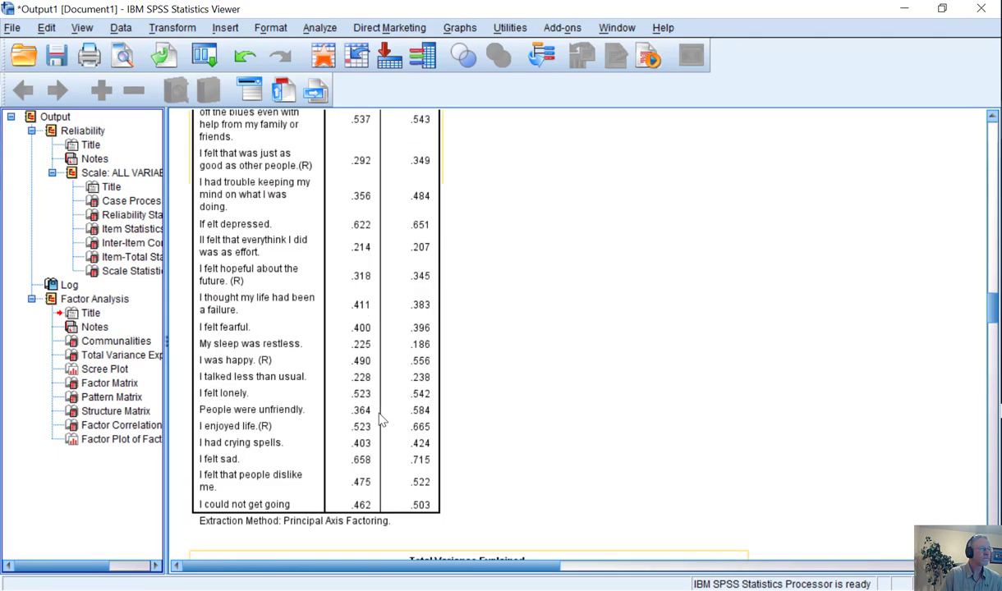
Step: Activate the Pattern Matrix of the Promax-rotated factors for editing and leave the table editing again
scroll(382, 420, "down", 15)
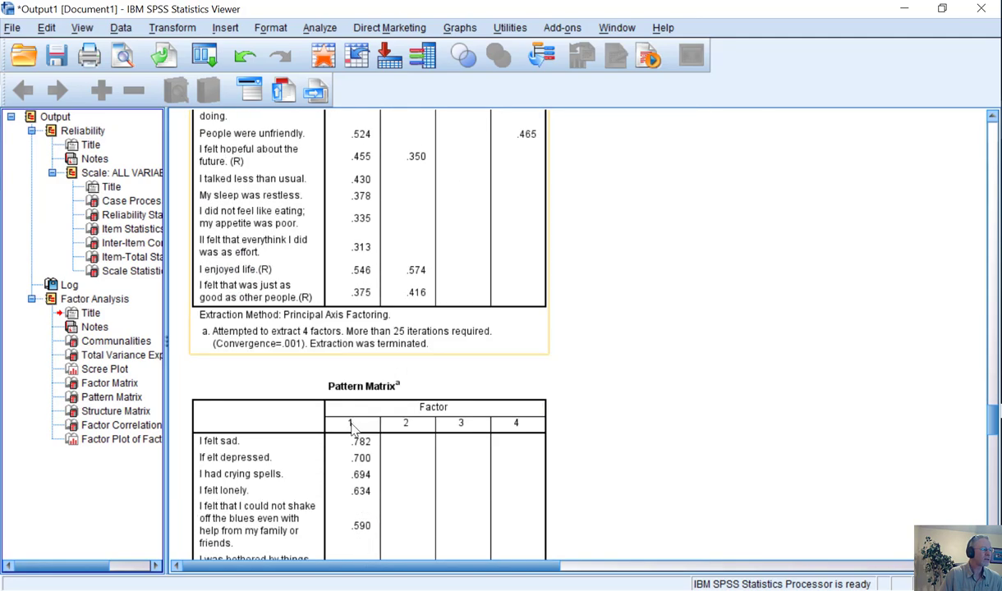
scroll(352, 426, "down", 5)
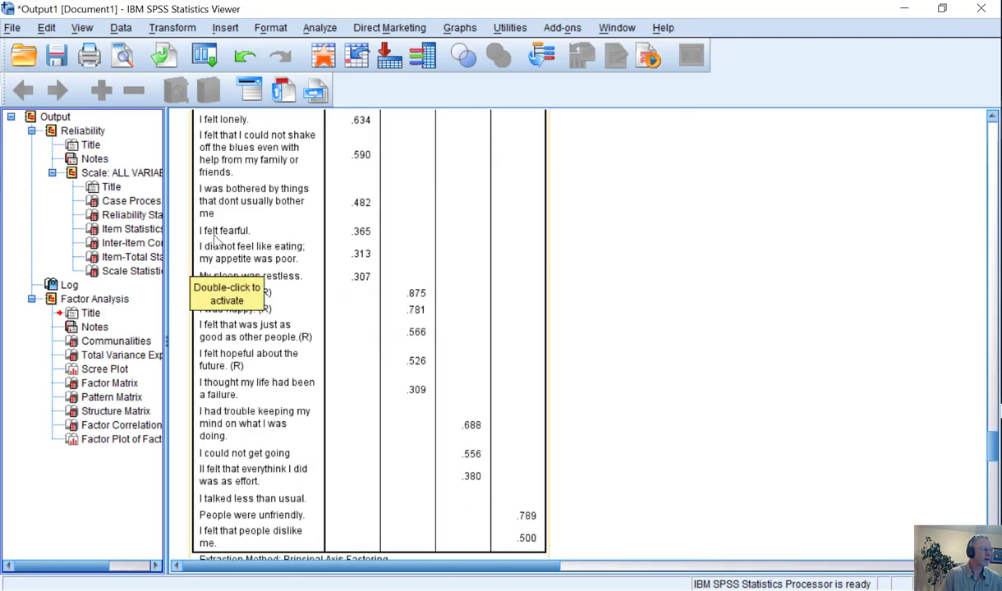
scroll(230, 251, "up", 3)
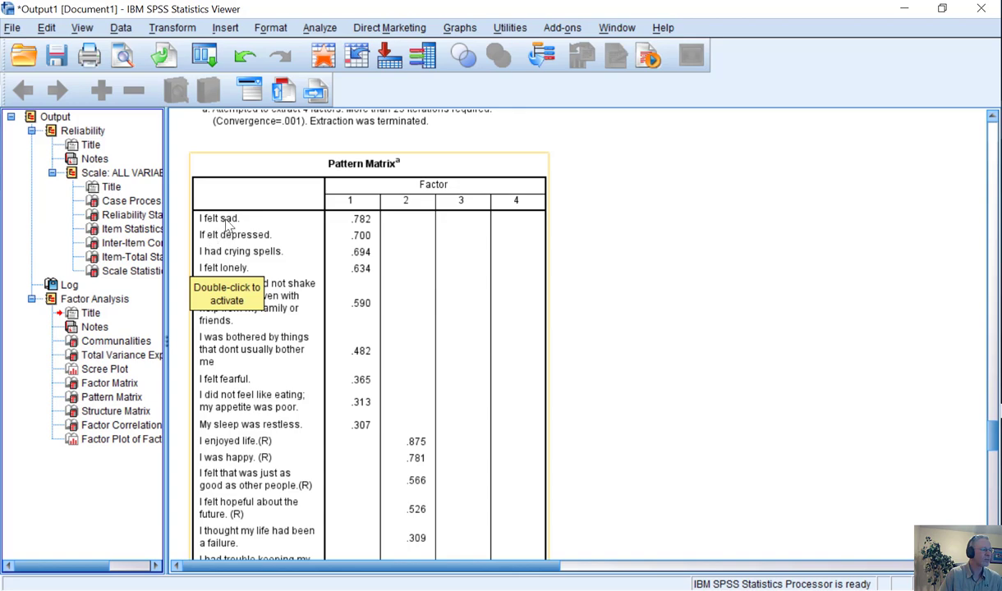
left_click(260, 242)
right_click(273, 260)
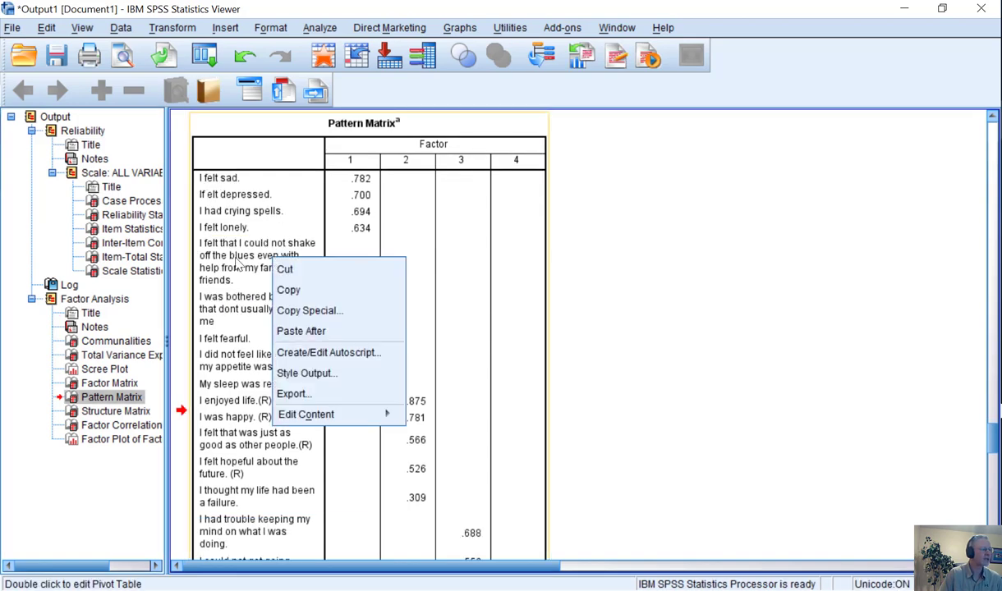
right_click(237, 261)
left_click(226, 261)
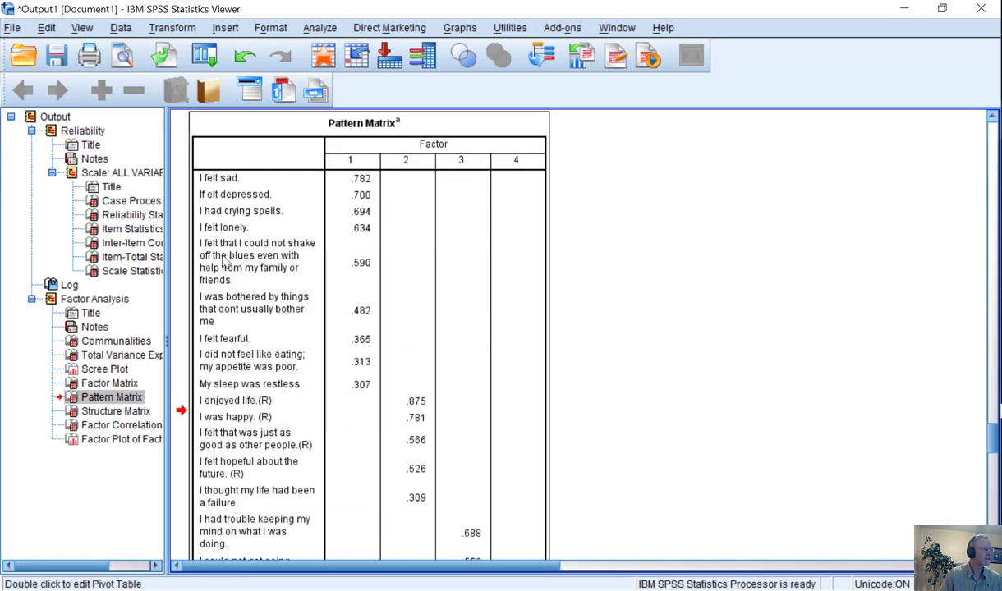
double_click(223, 261)
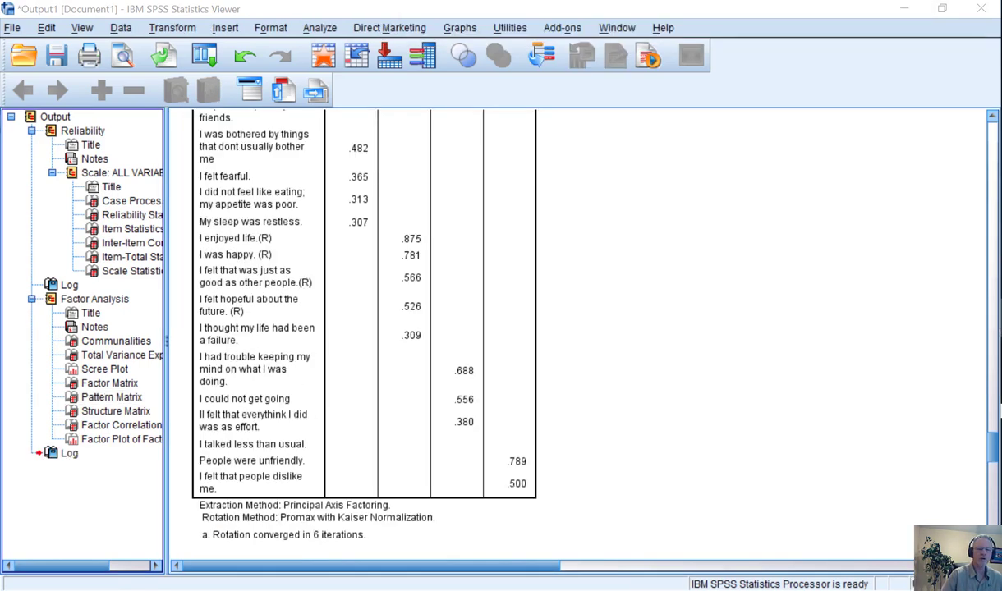
left_click(180, 144)
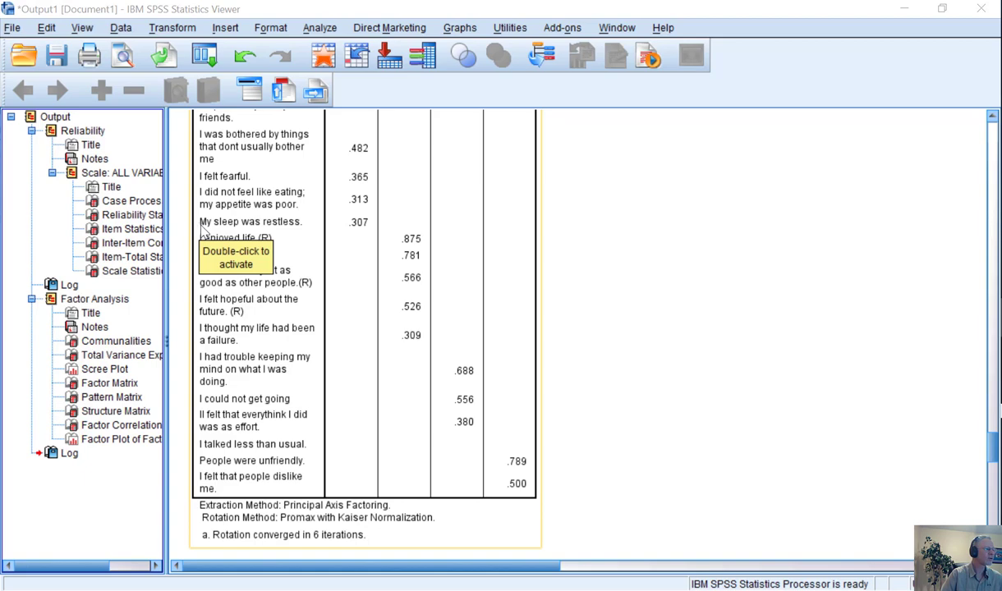
scroll(212, 230, "up", 3)
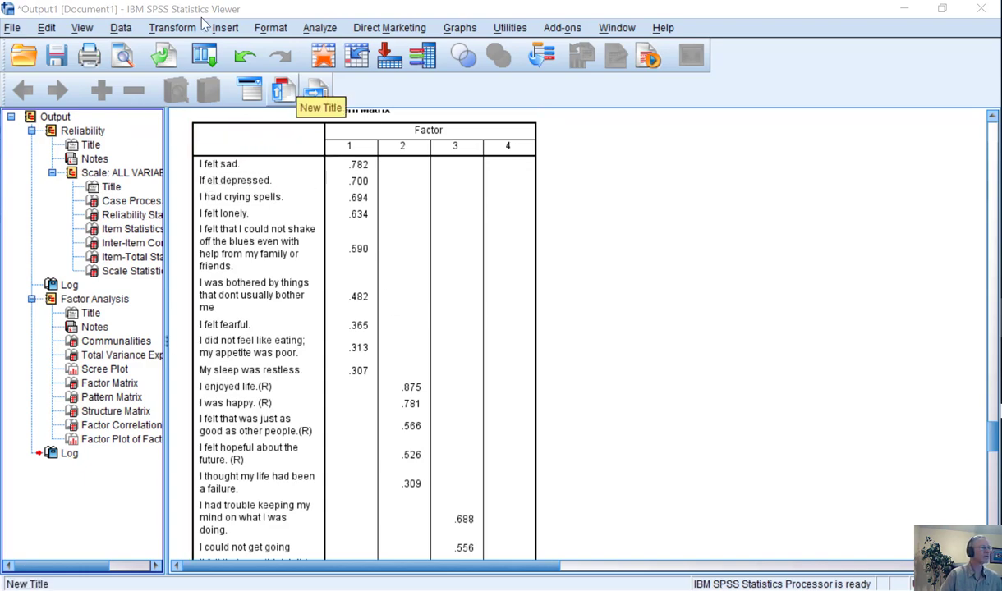
Step: Open the program options and go to the settings for output labeling
left_click(46, 30)
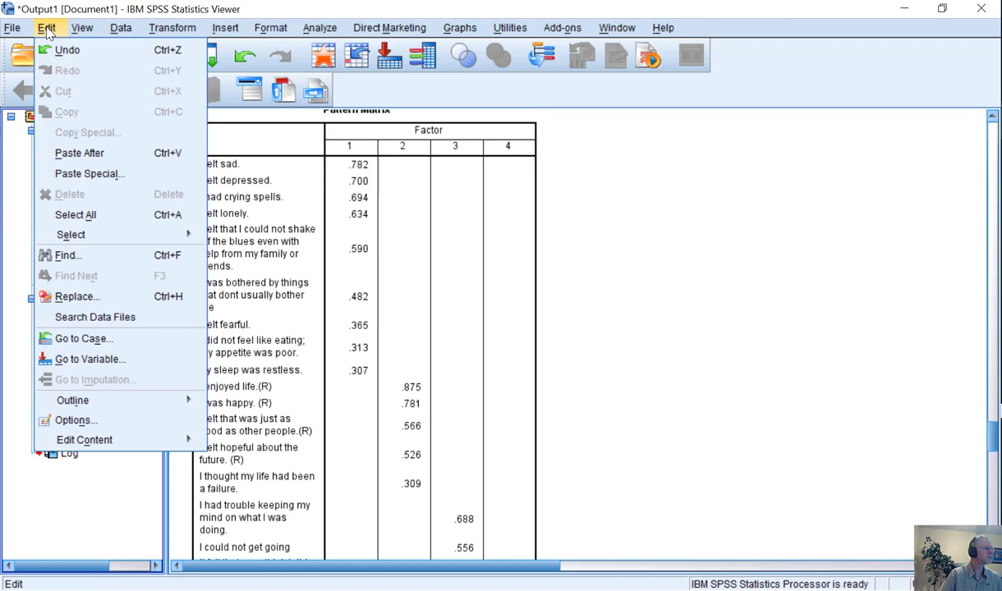
left_click(75, 421)
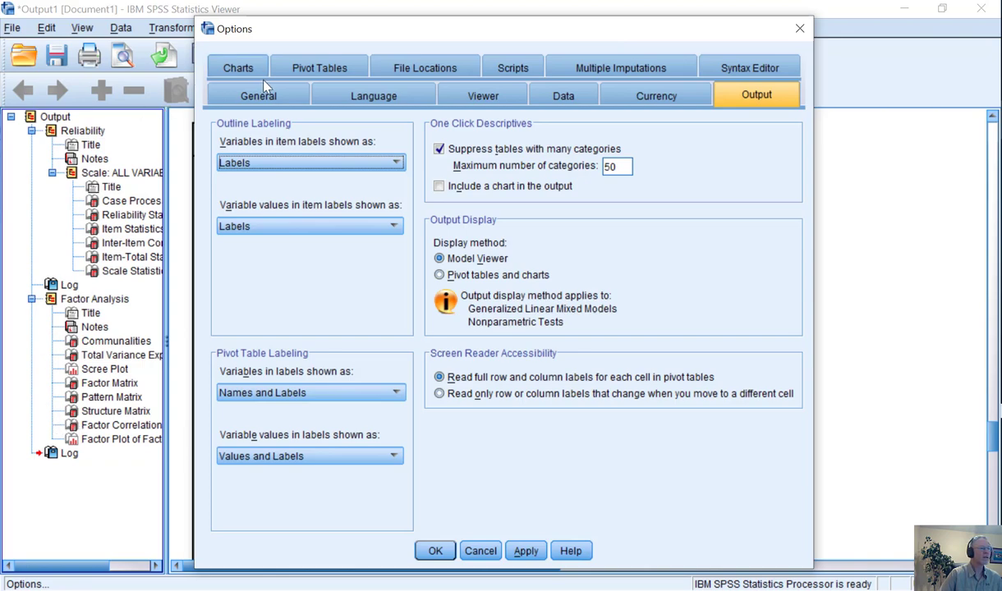
left_click(261, 98)
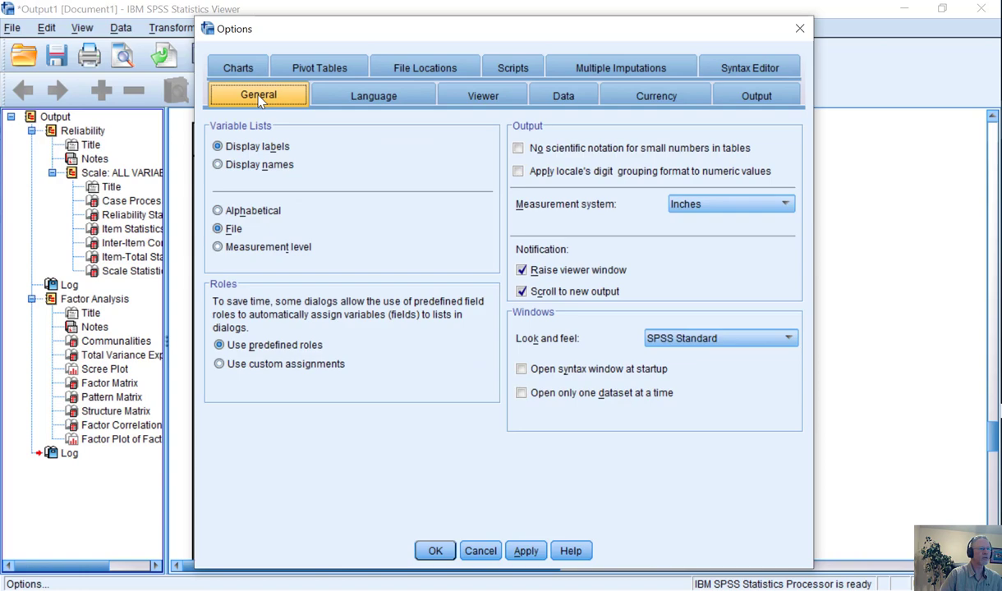
left_click(755, 98)
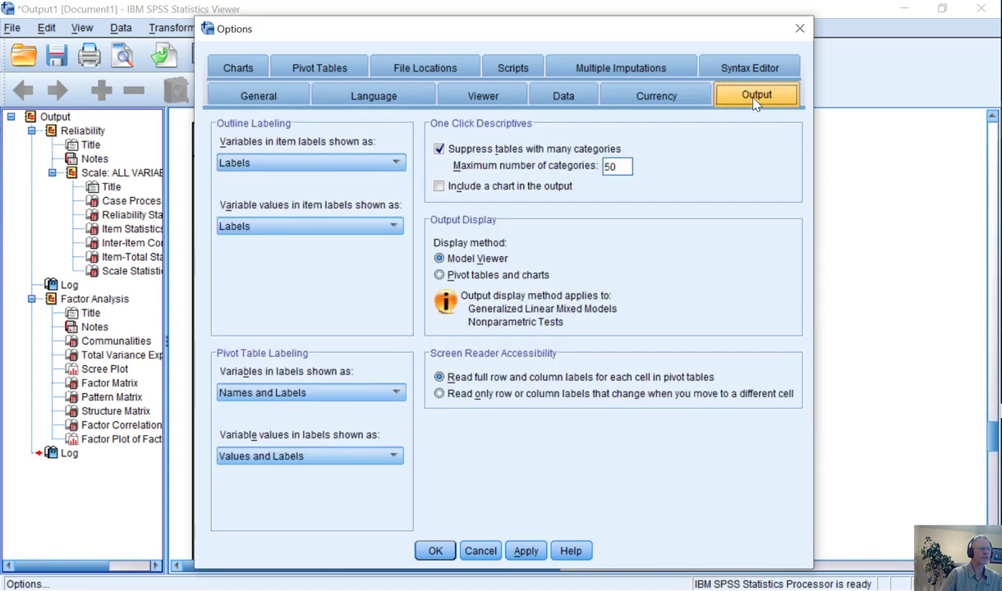
Step: Set the pivot table labeling to Labels for both variables and variable values
left_click(285, 394)
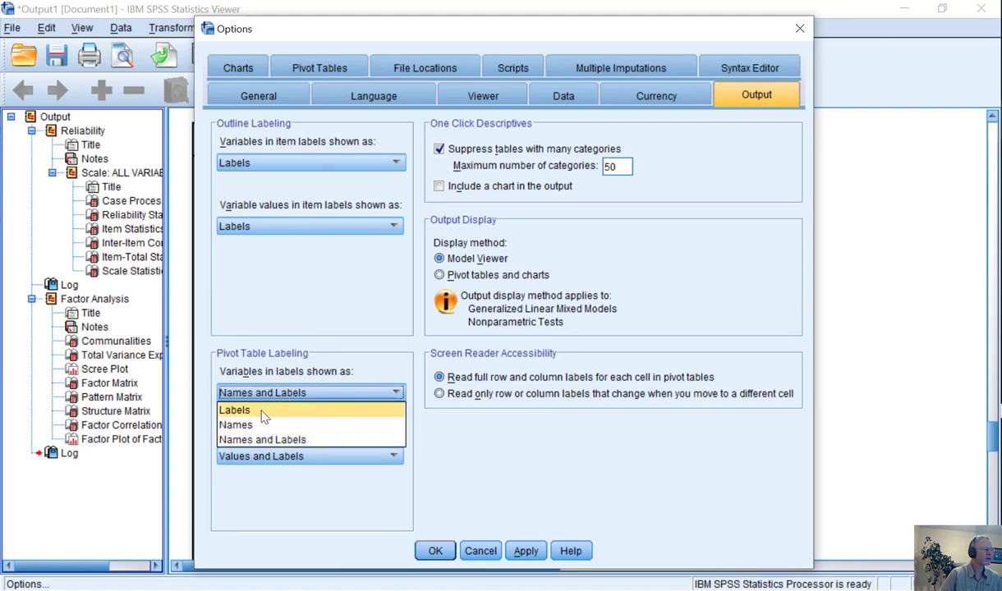
left_click(263, 411)
left_click(285, 393)
left_click(285, 458)
left_click(261, 472)
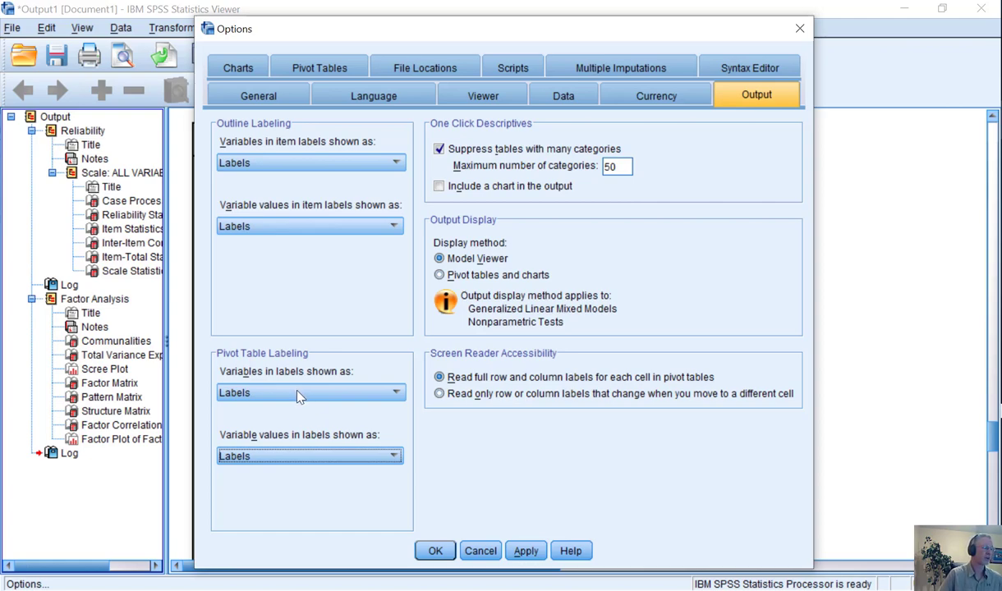
Step: Set pivot table labeling to Names and Labels for variables and Values and Labels for variable values, and apply the options
left_click(299, 395)
left_click(281, 438)
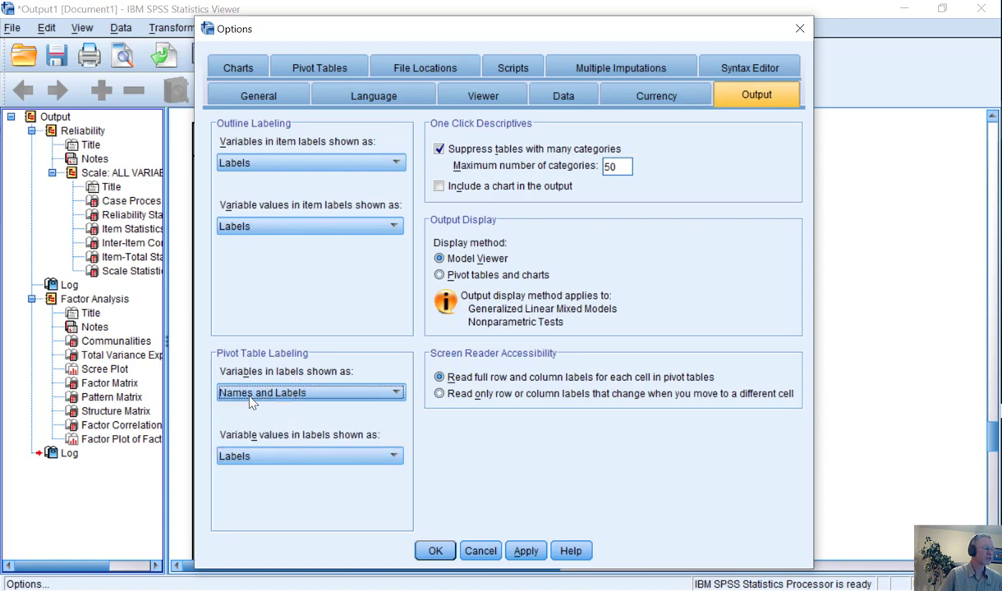
left_click(299, 457)
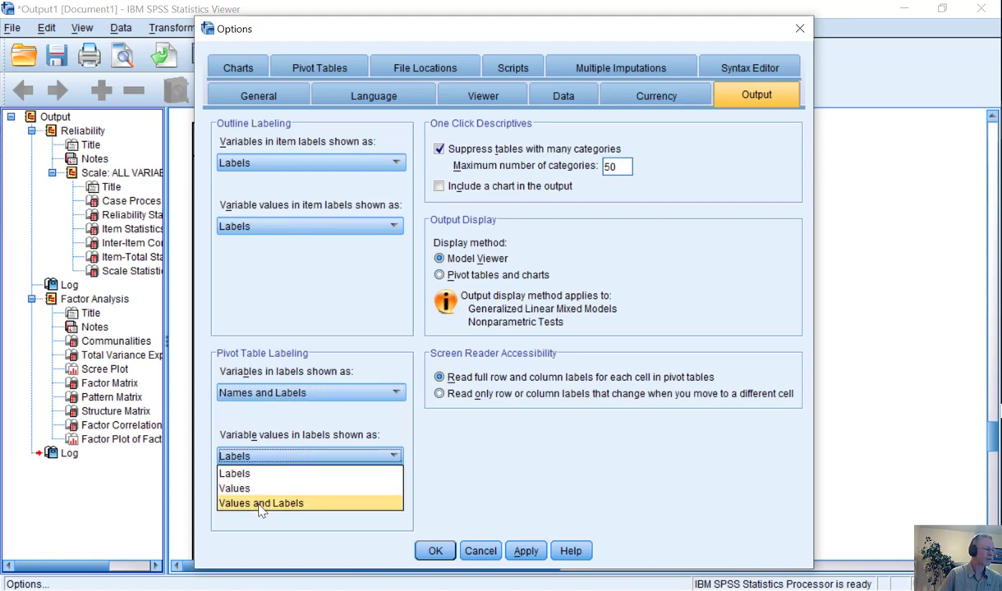
left_click(261, 503)
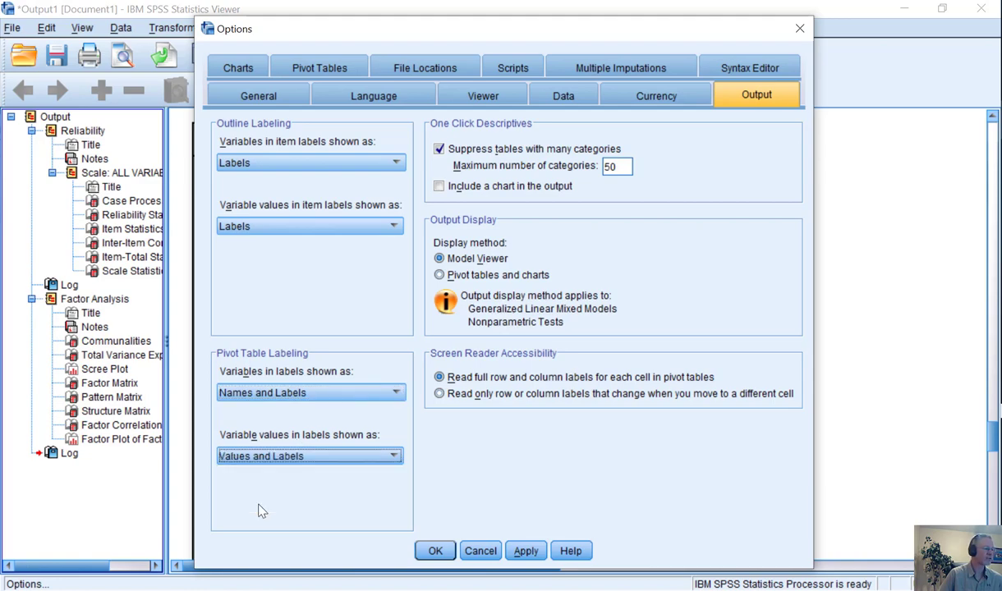
left_click(437, 551)
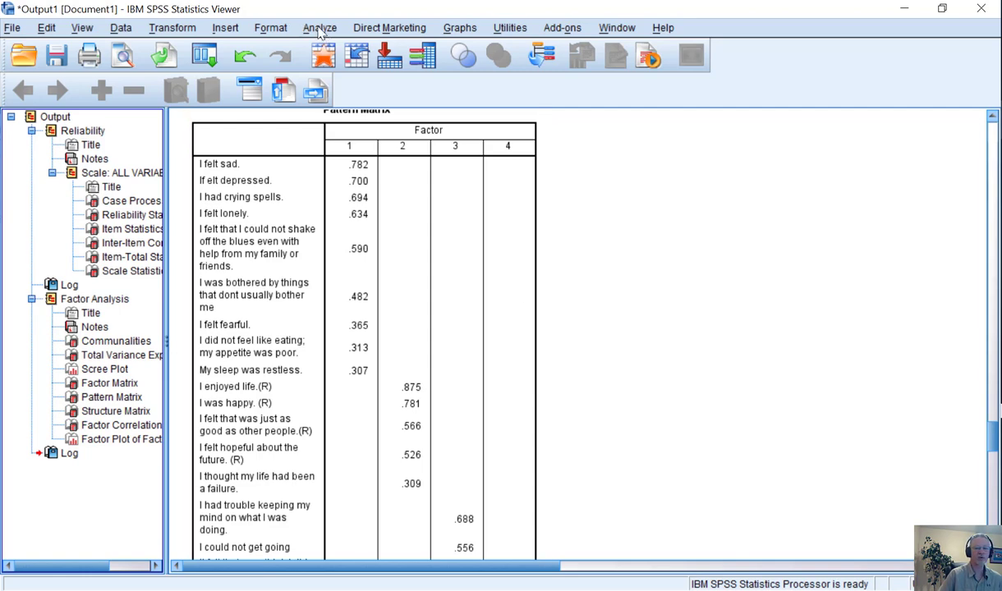
Step: Recall the recent Factor Analysis setup and rerun it on the ces items with the same settings
left_click(208, 57)
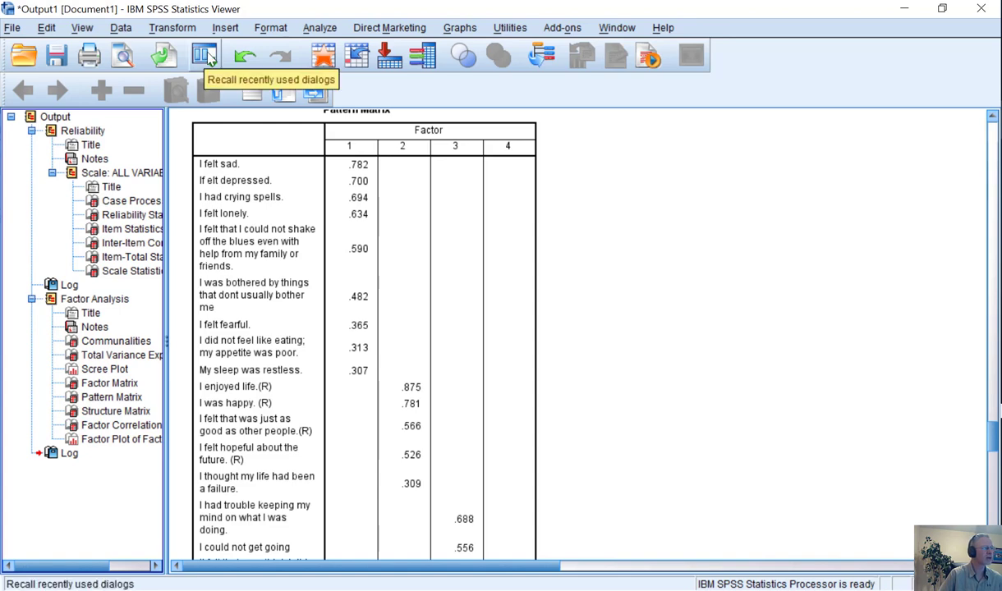
left_click(312, 29)
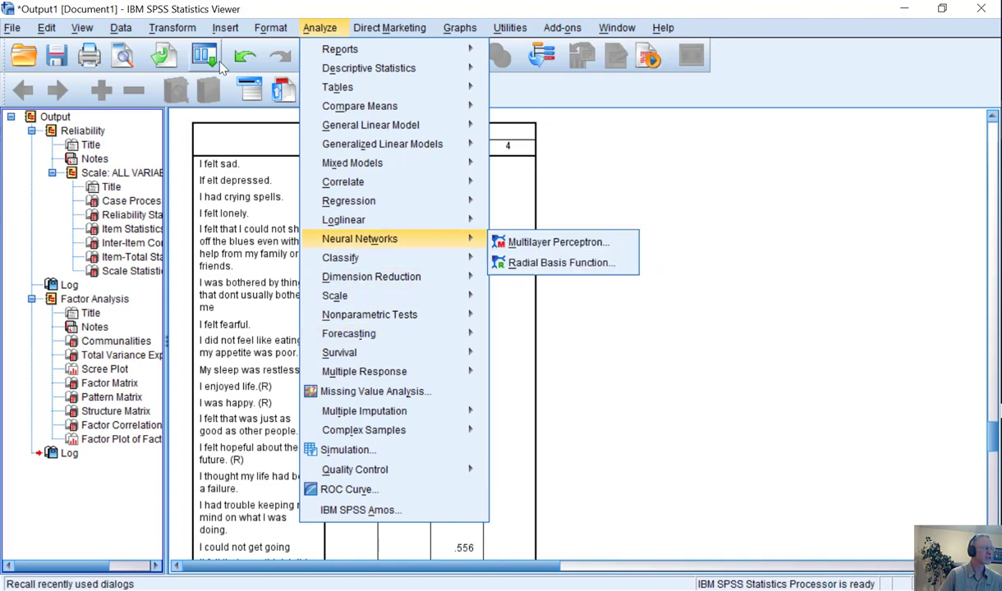
left_click(197, 52)
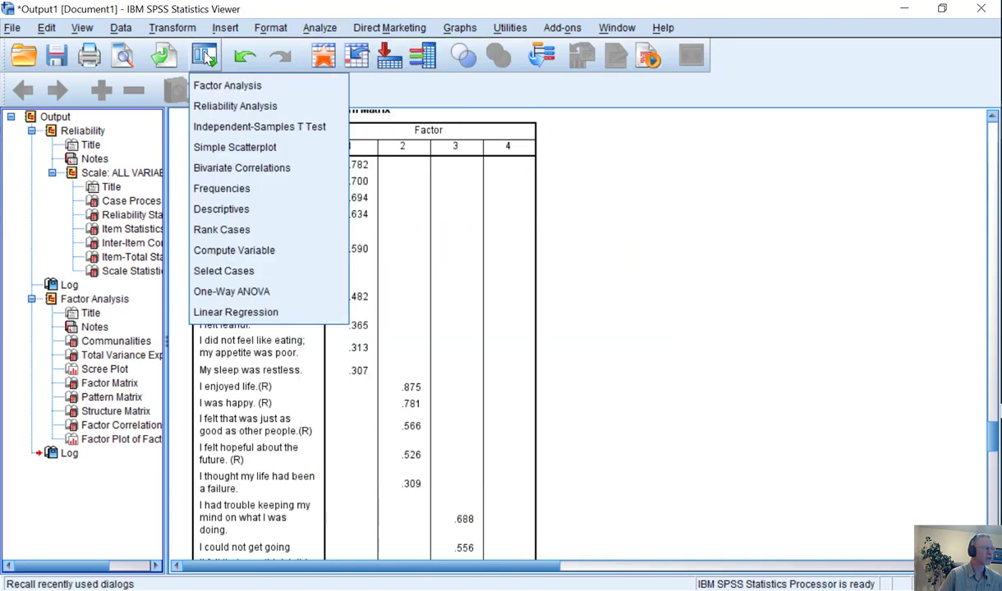
left_click(223, 87)
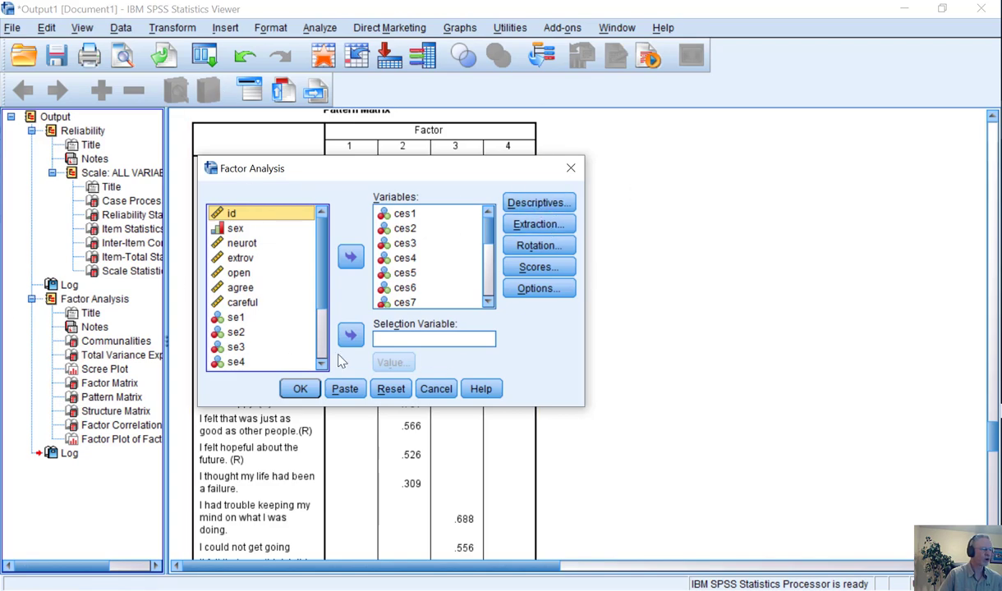
left_click(300, 390)
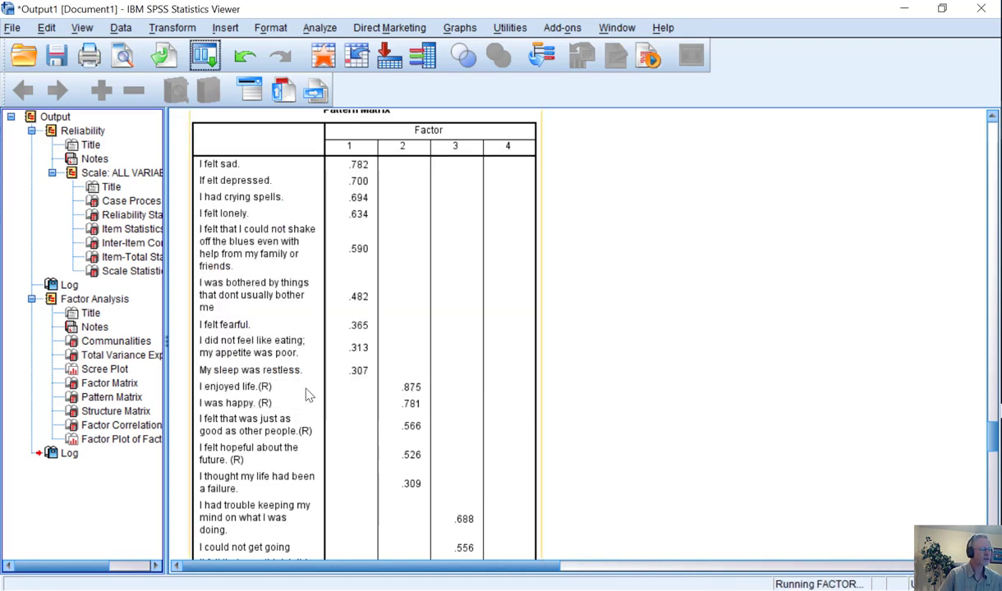
Step: Examine the new Pattern Matrix, matching ces variable names and labels to the factors on which they load
scroll(302, 397, "down", 15)
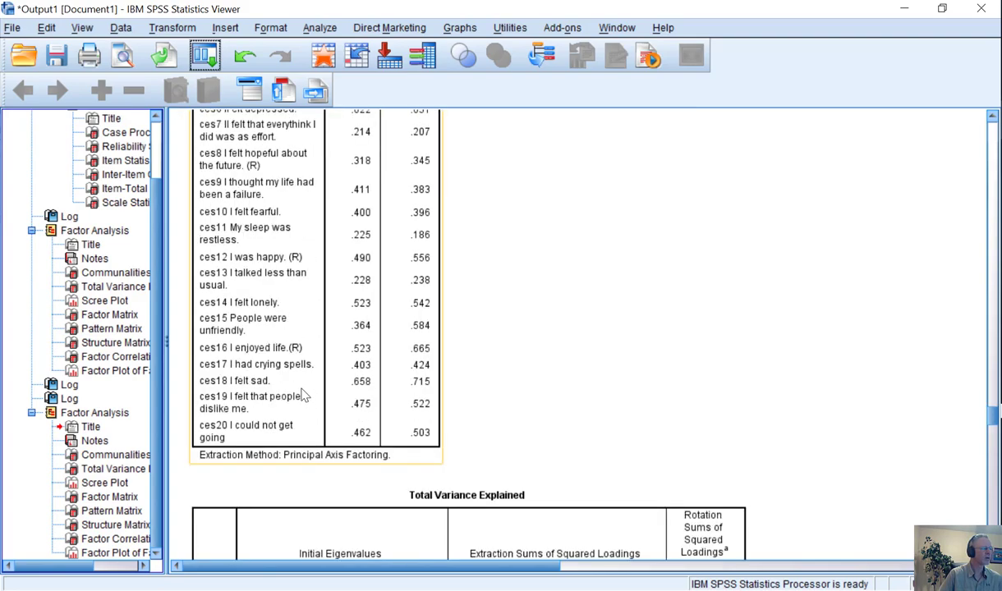
scroll(302, 396, "down", 15)
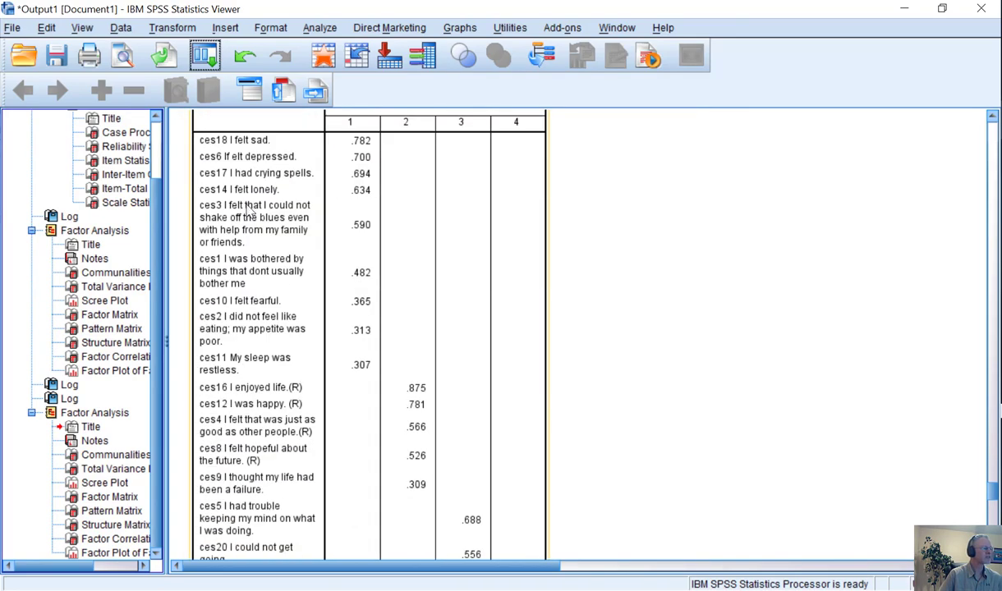
scroll(230, 185, "up", 2)
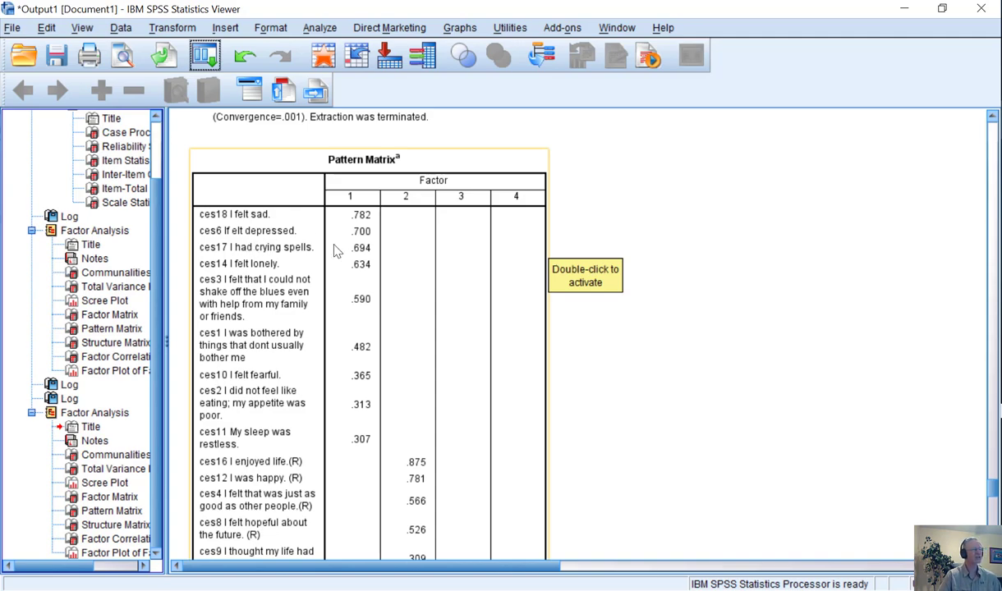
right_click(301, 292)
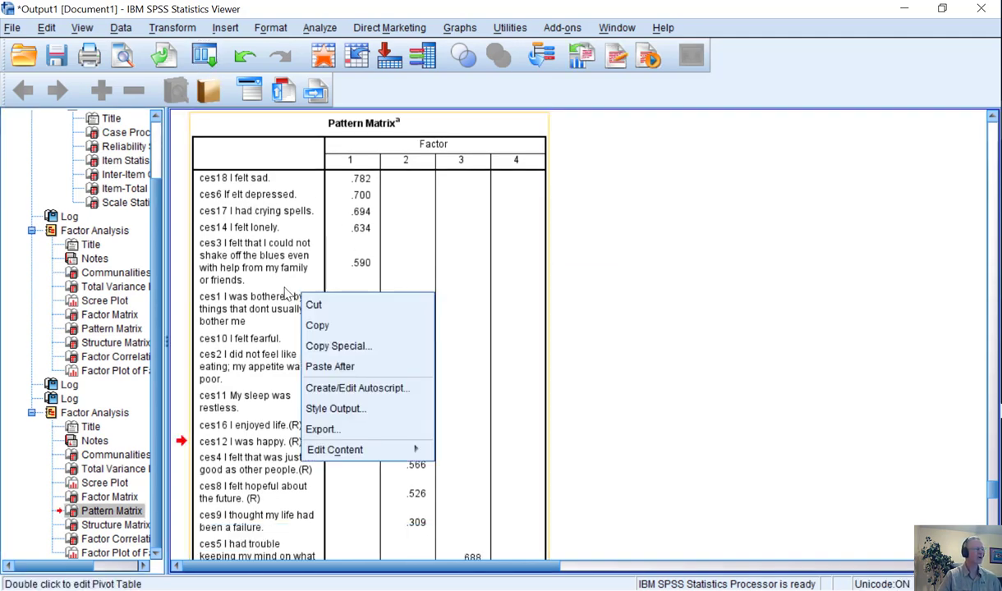
left_click(584, 299)
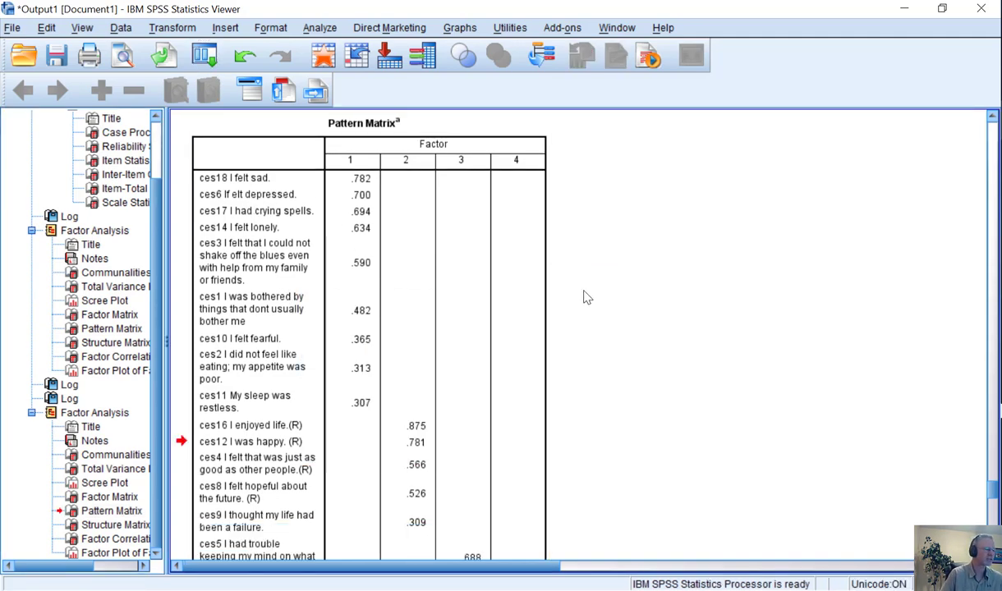
scroll(513, 309, "down", 5)
scroll(513, 308, "down", 2)
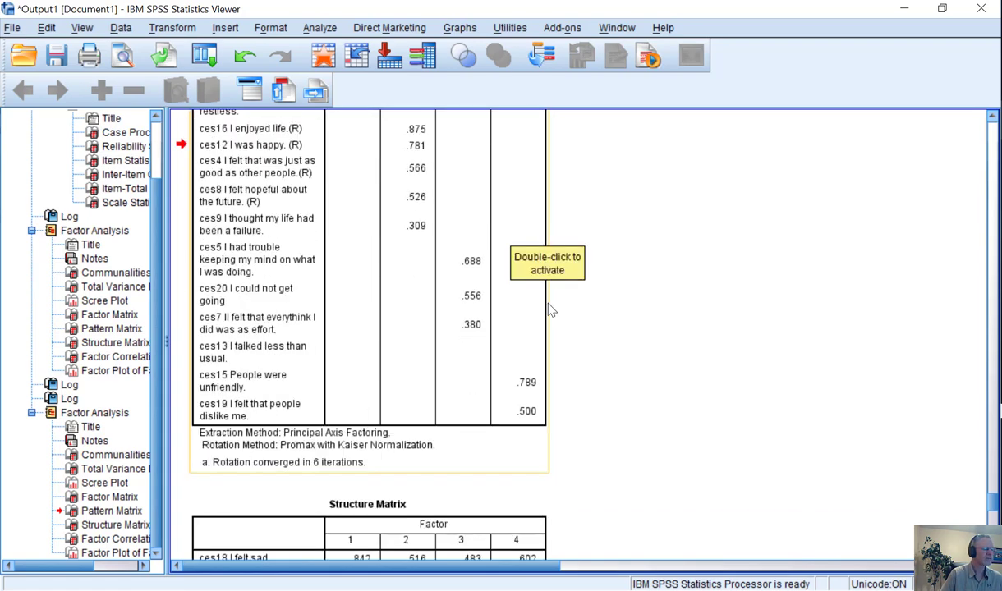
scroll(561, 306, "up", 3)
scroll(275, 236, "down", 2)
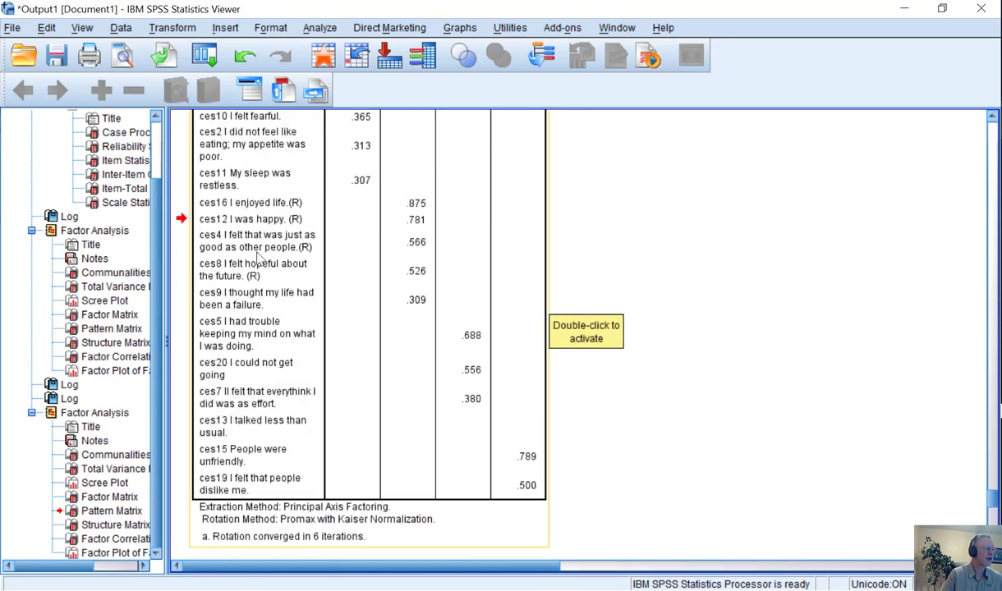
scroll(255, 275, "up", 6)
scroll(256, 276, "down", 2)
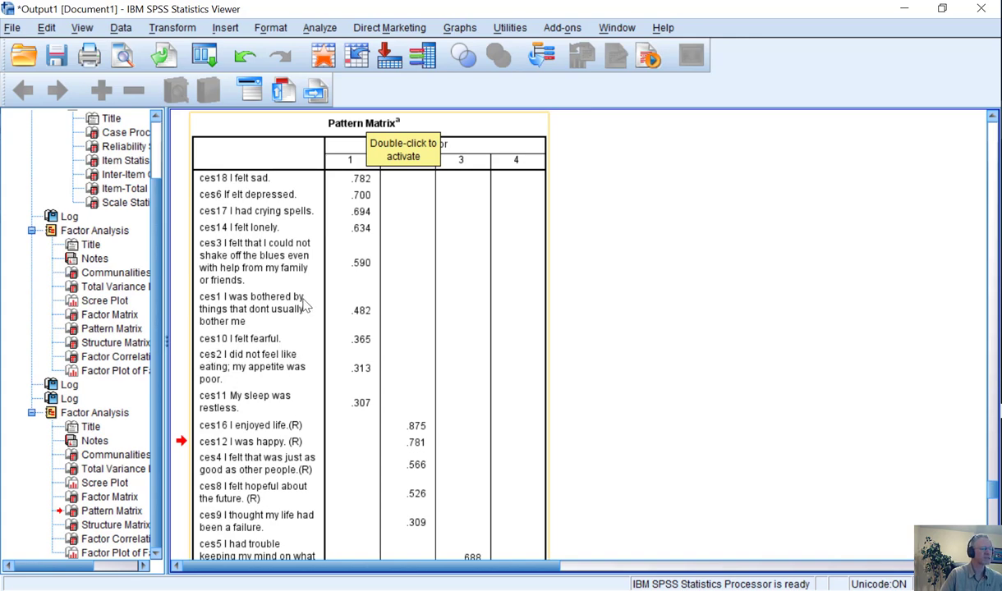
scroll(299, 300, "down", 3)
scroll(304, 306, "down", 10)
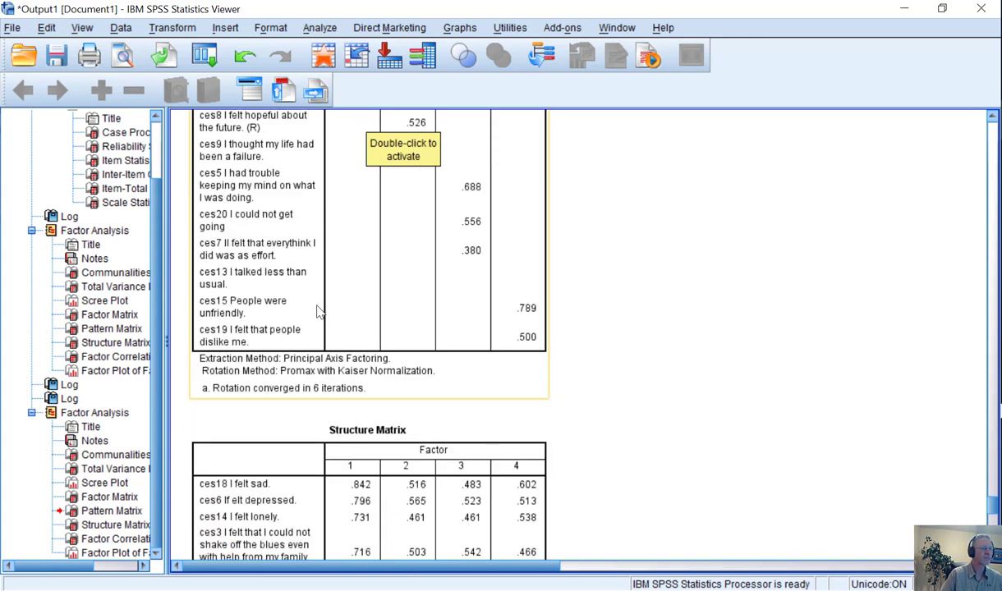
Step: Minimize the output viewer and switch to the Lab7.1 Depress.sps syntax window
left_click(904, 11)
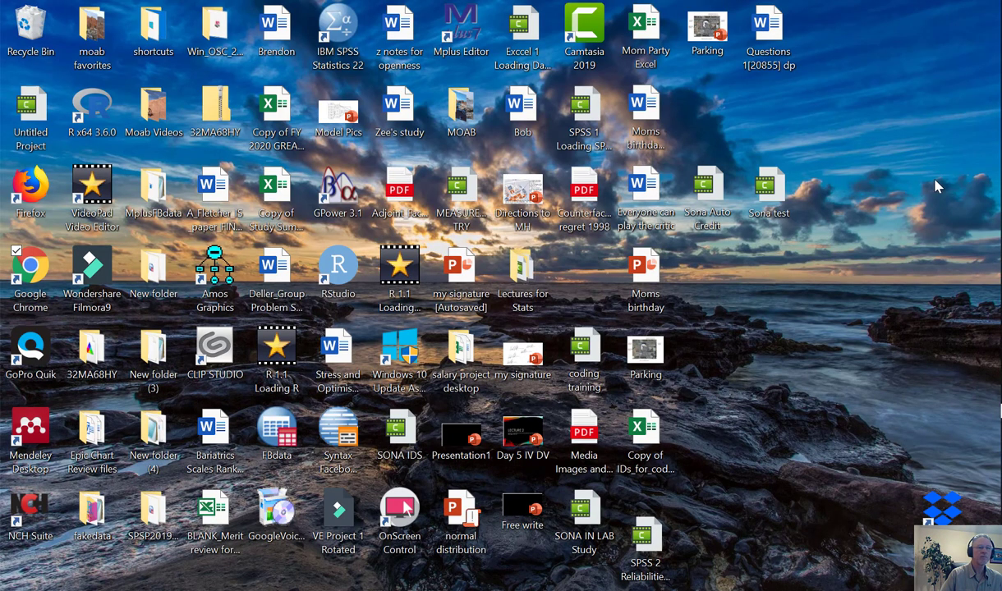
mouse_move(998, 132)
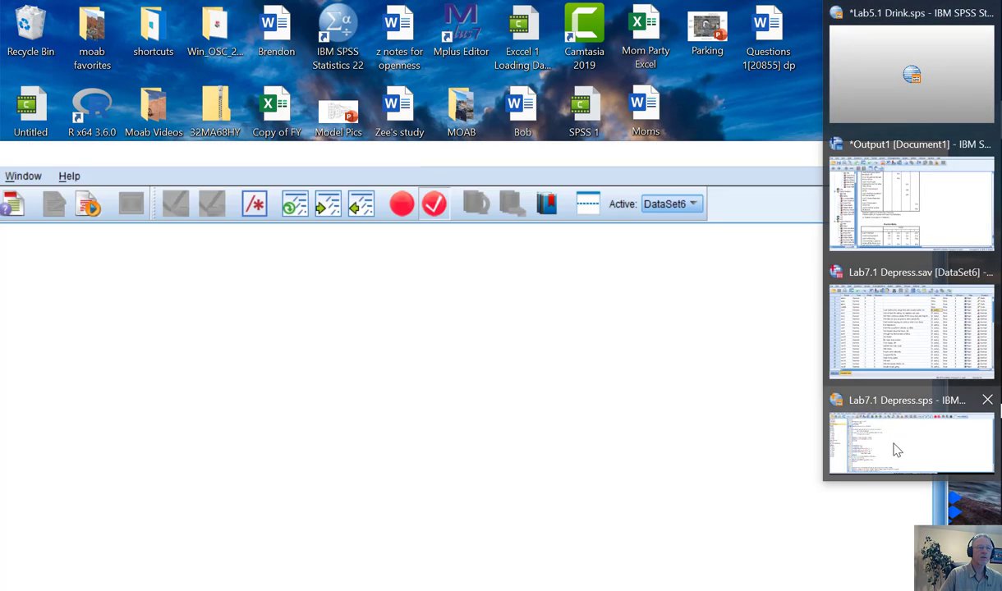
left_click(896, 449)
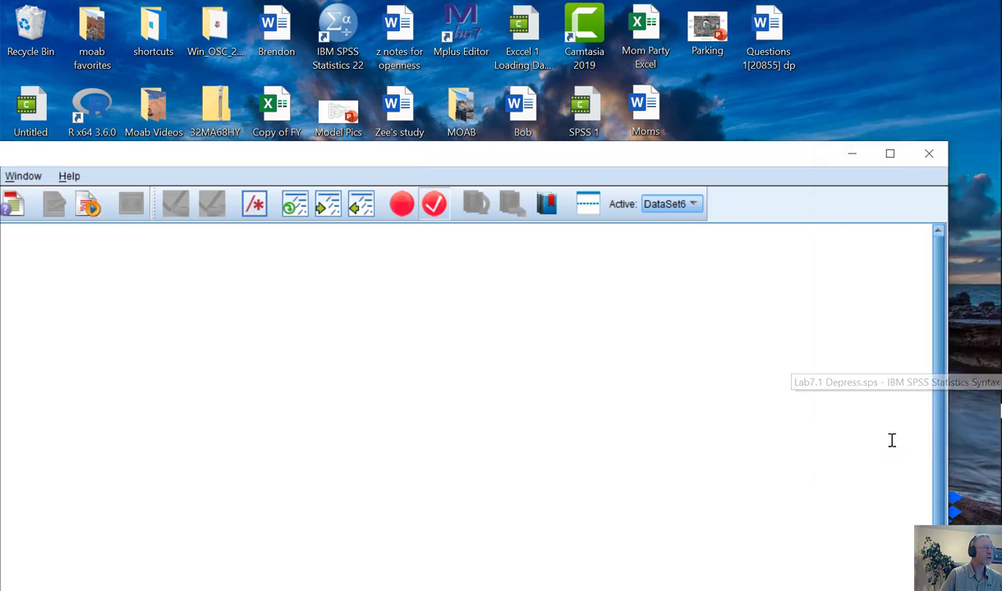
Step: Maximize the syntax window and review its existing recode, compute and graph commands
left_click(891, 156)
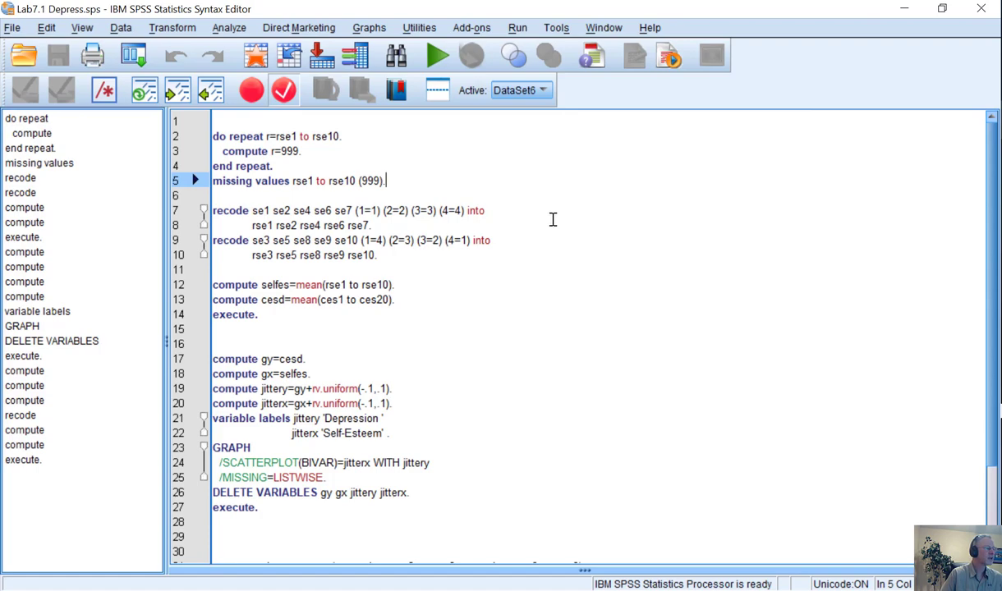
scroll(552, 219, "down", 3)
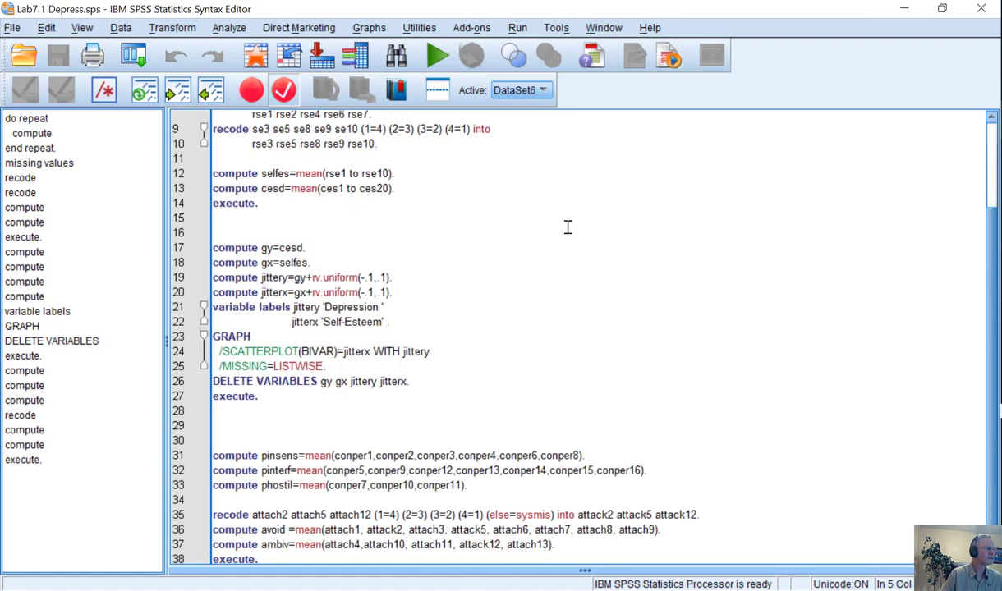
scroll(567, 227, "up", 3)
scroll(566, 229, "down", 3)
scroll(569, 230, "up", 3)
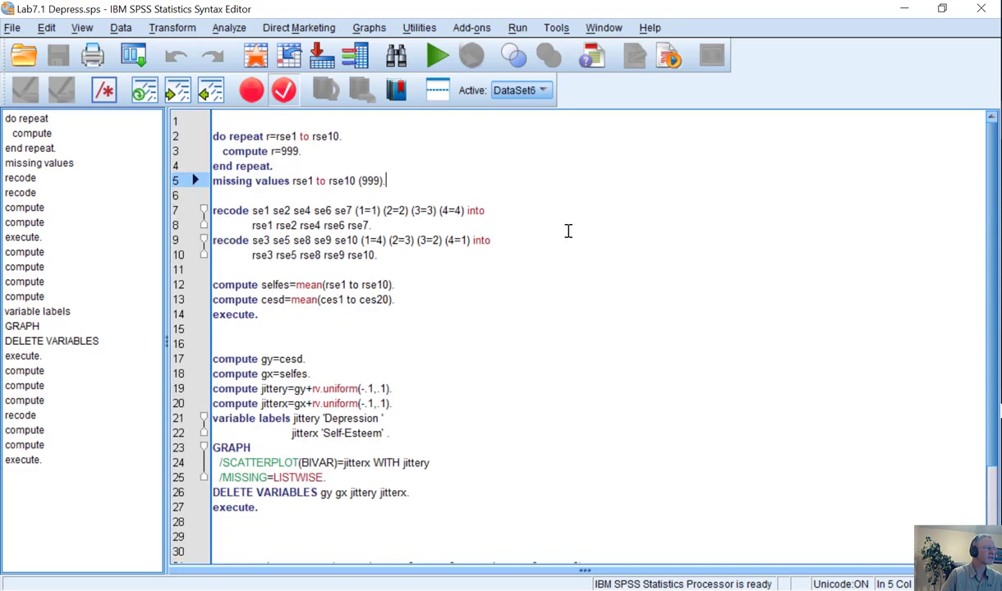
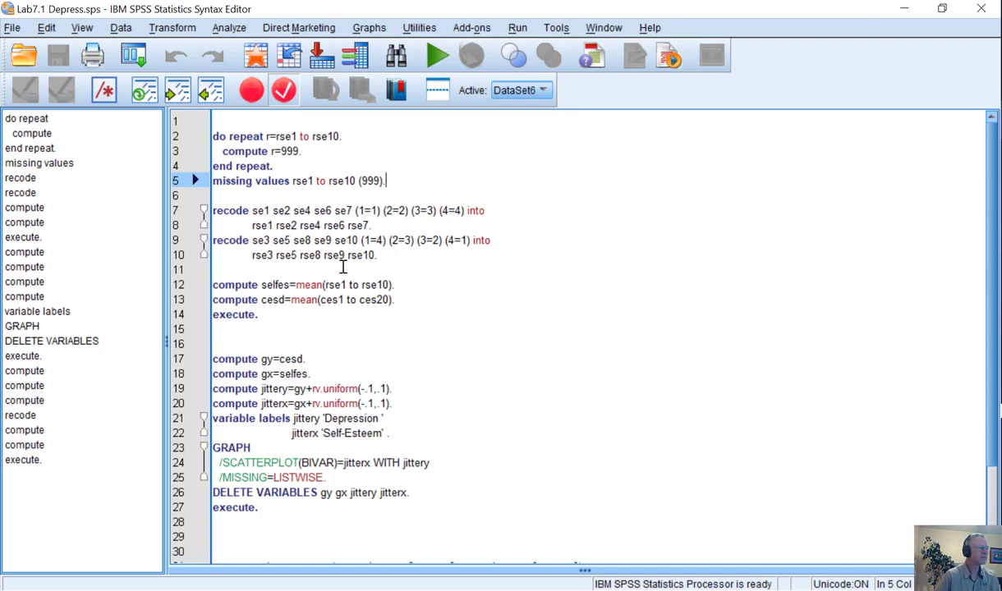
scroll(328, 259, "down", 3)
scroll(342, 274, "up", 3)
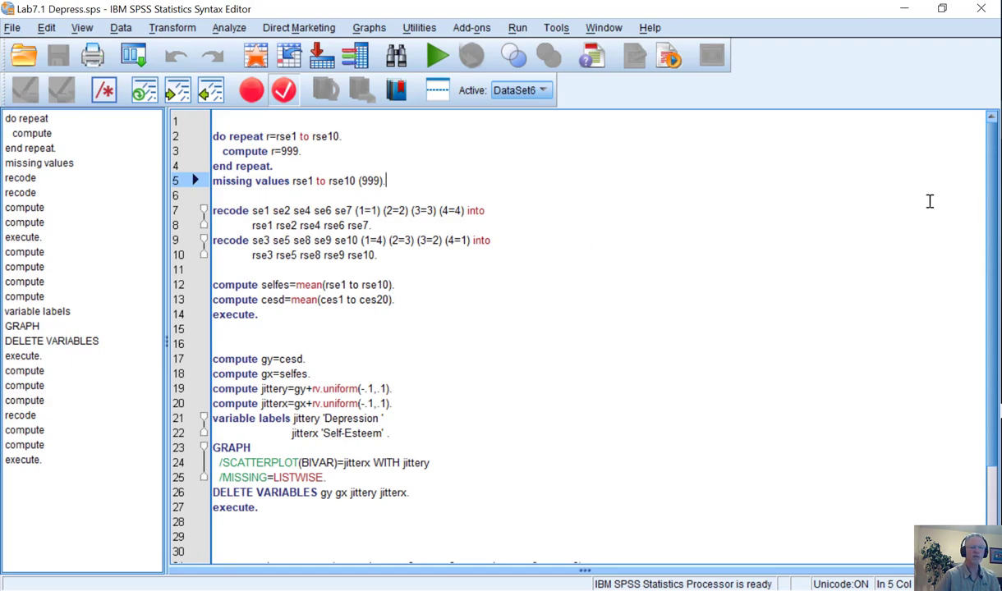
Step: Switch to the output viewer and copy the latest Pattern Matrix table with the ces item names and labels
mouse_move(1001, 256)
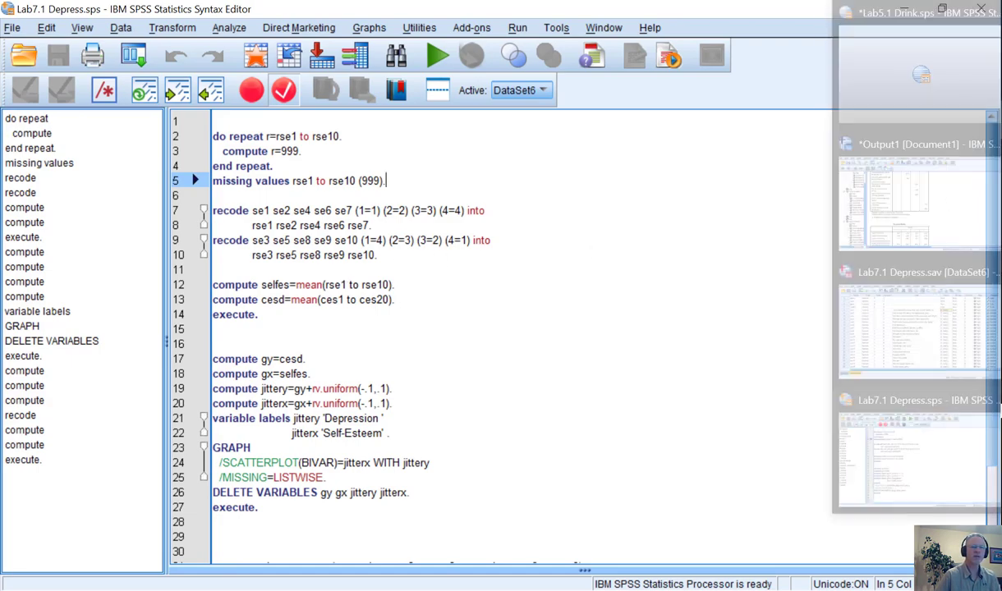
mouse_move(900, 216)
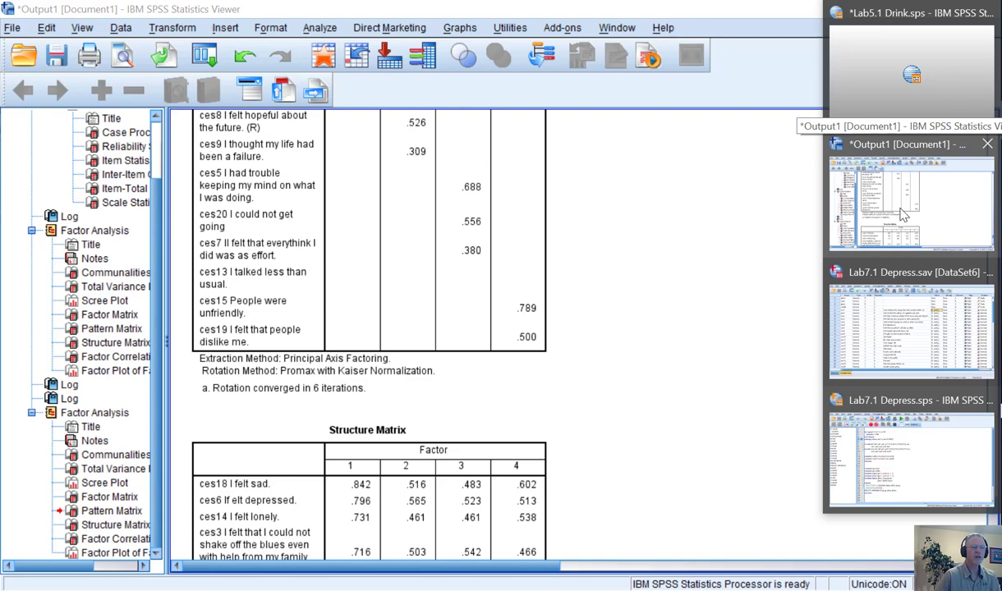
left_click(902, 215)
scroll(345, 263, "up", 5)
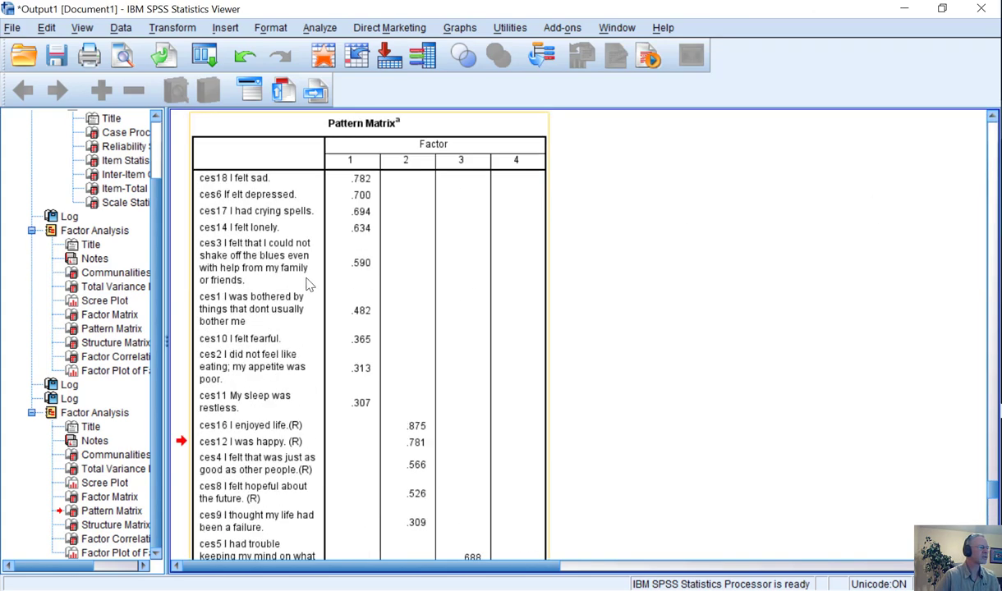
left_click(279, 273)
right_click(280, 273)
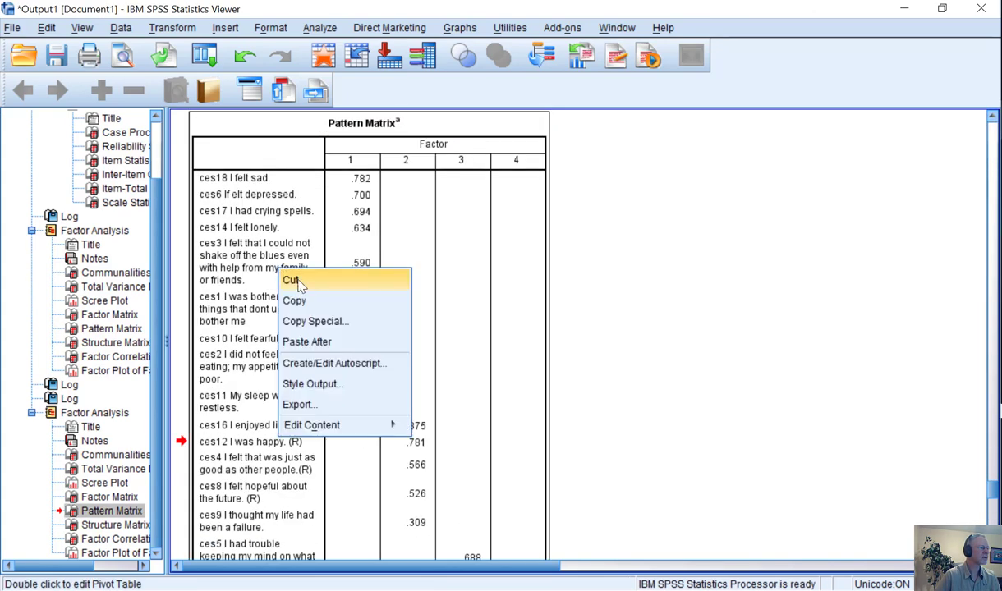
left_click(298, 297)
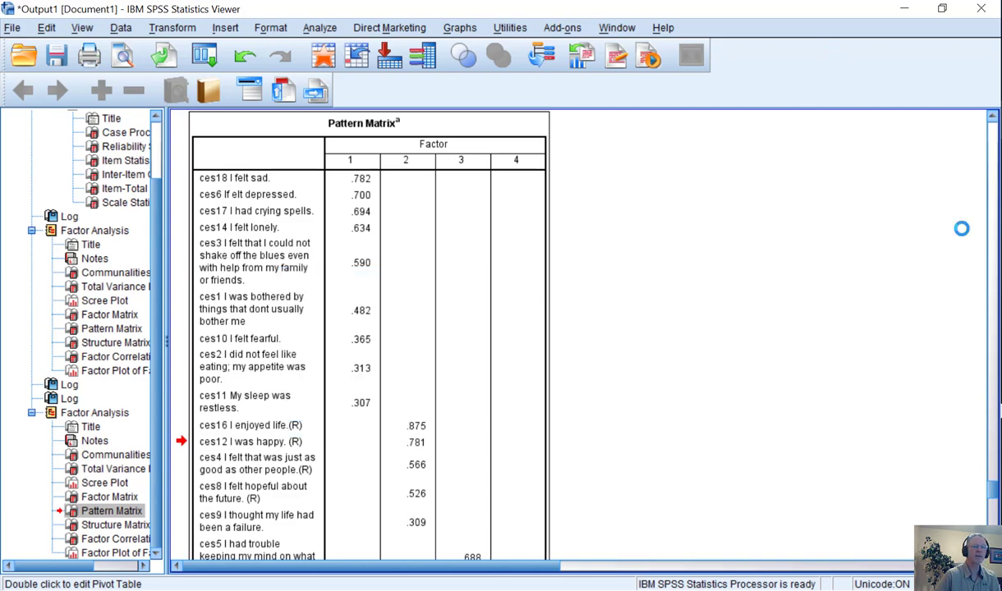
Step: Return to the syntax window, insert blank lines above the compute gy=cesd command, and paste the Pattern Matrix there
left_click(904, 8)
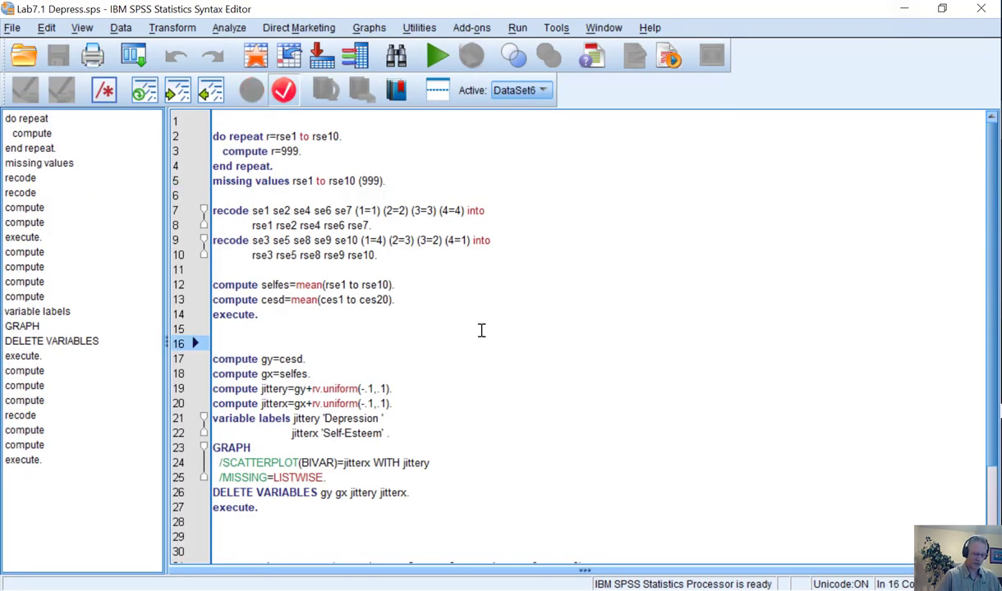
key("Return")
key("Return")
key("Return")
key("Return")
key("Return")
key("Return")
key("Return")
key("Up")
key("Up")
key("Up")
key("Up")
key("Up")
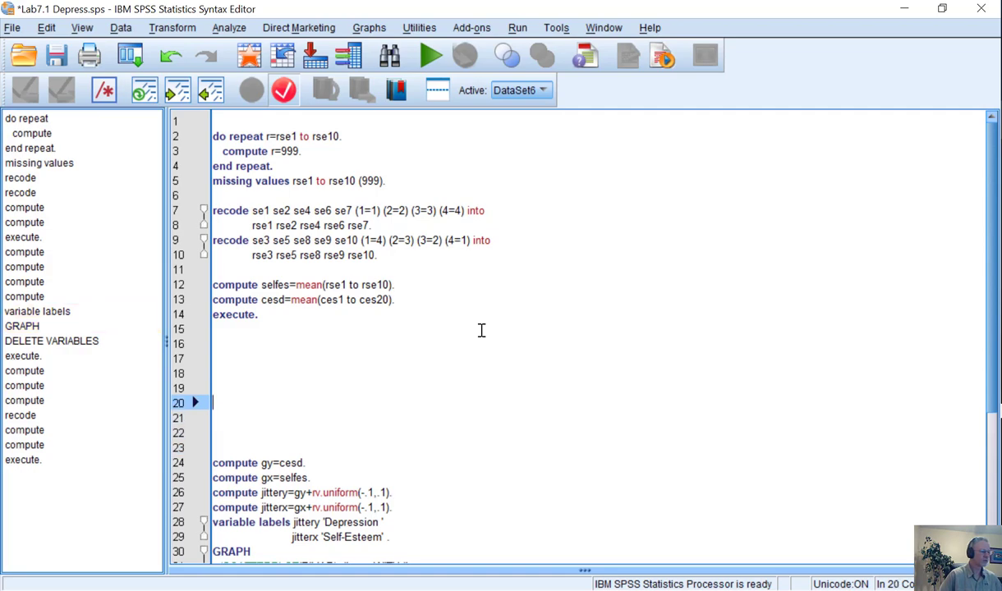
key("ctrl+v")
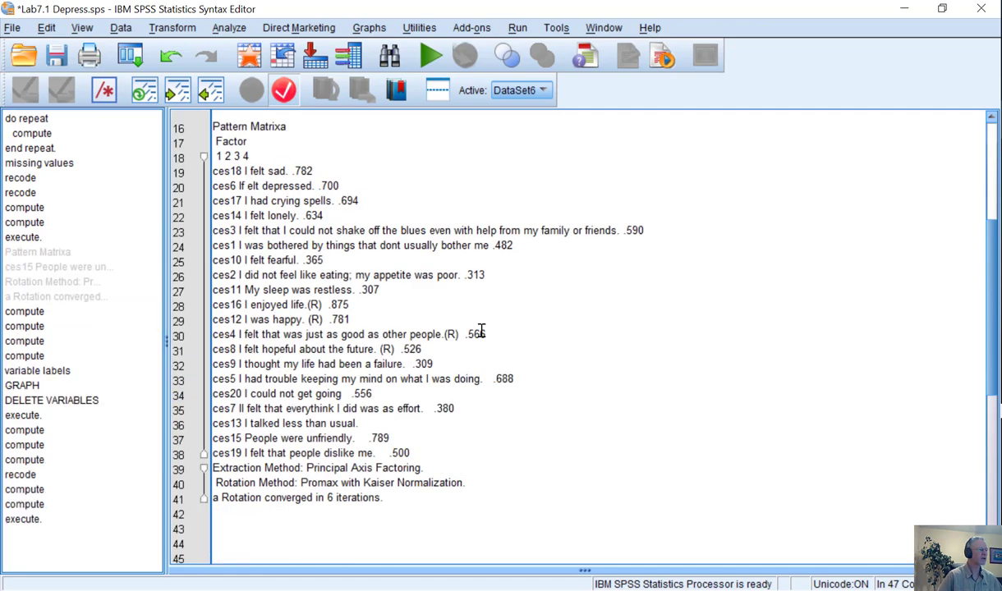
Step: Begin a compute command for demo using the mean function on line 16, above the pasted Pattern Matrix
scroll(468, 321, "up", 2)
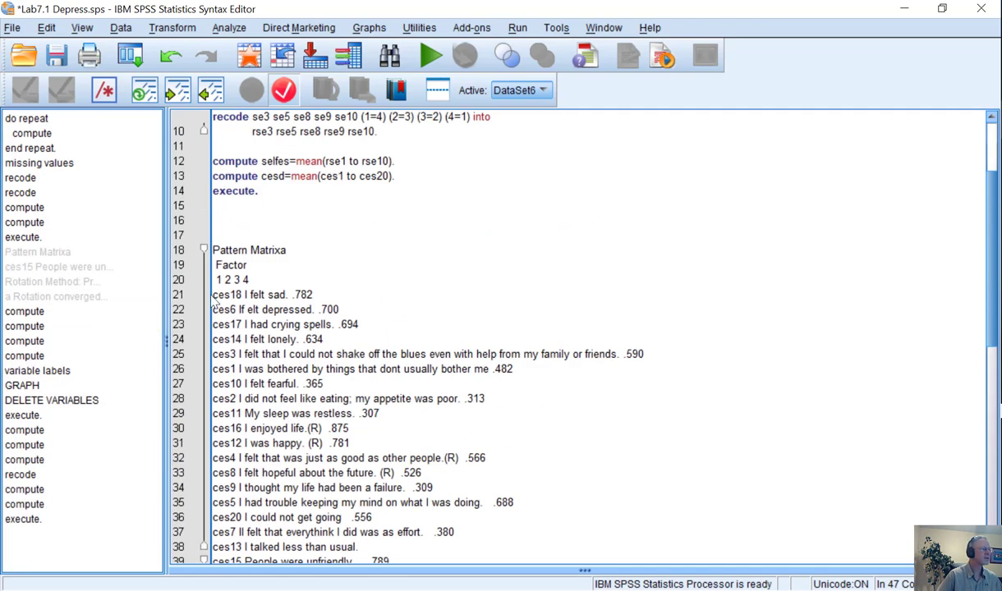
scroll(309, 361, "down", 4)
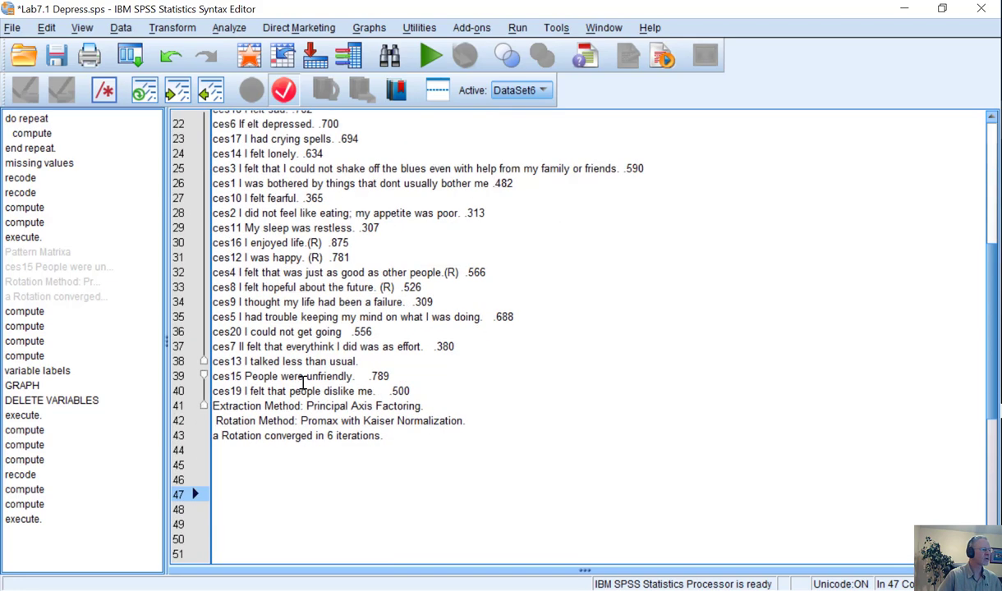
scroll(296, 379, "up", 4)
scroll(292, 384, "down", 3)
scroll(289, 381, "up", 2)
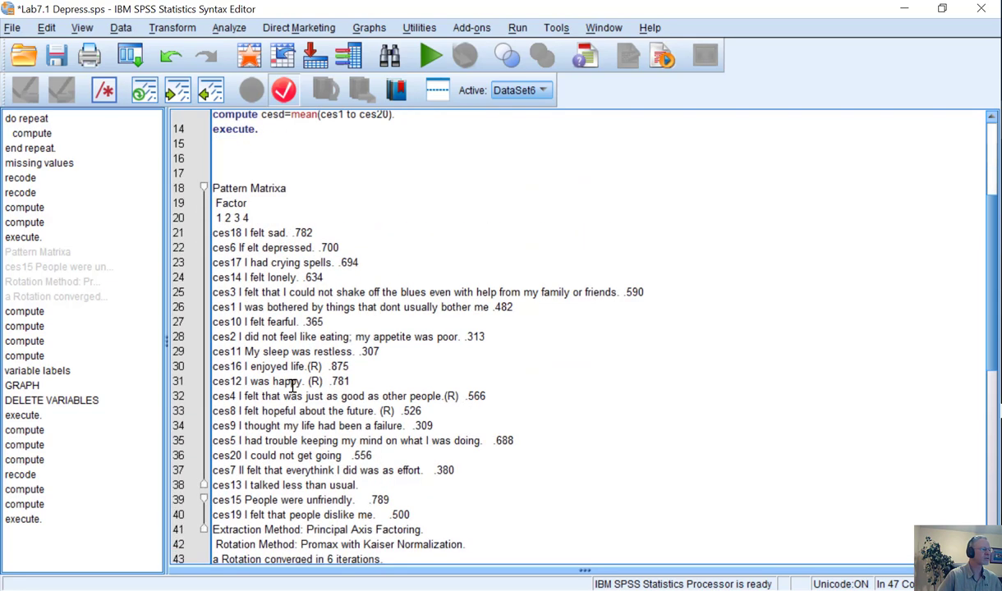
left_click(245, 170)
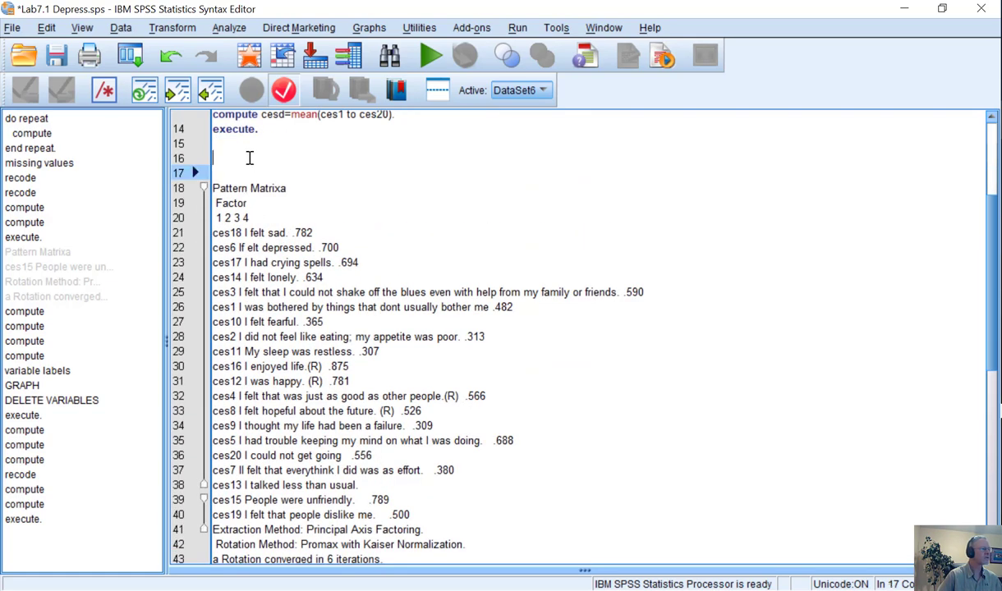
left_click(239, 156)
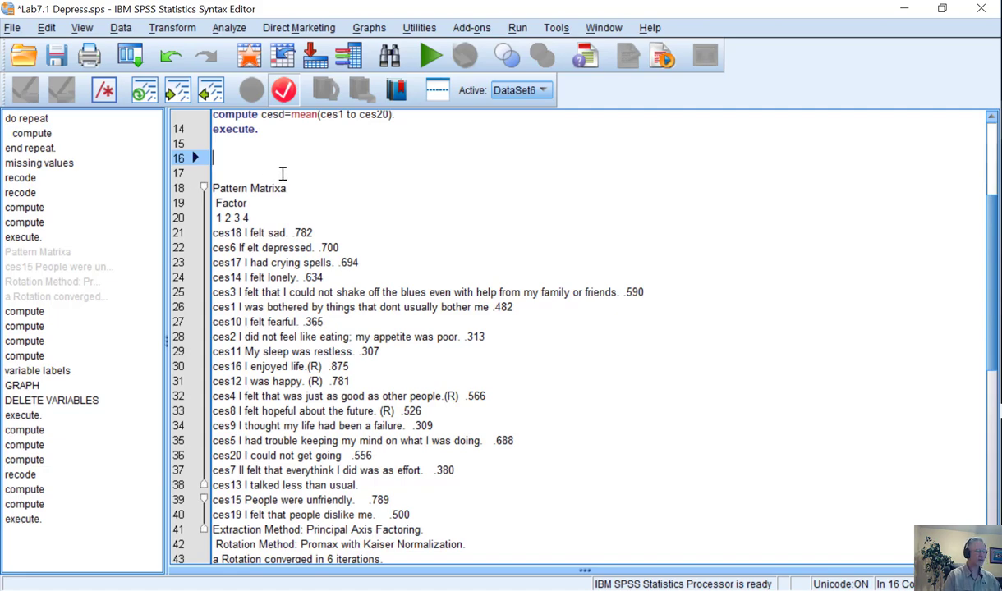
type("compute")
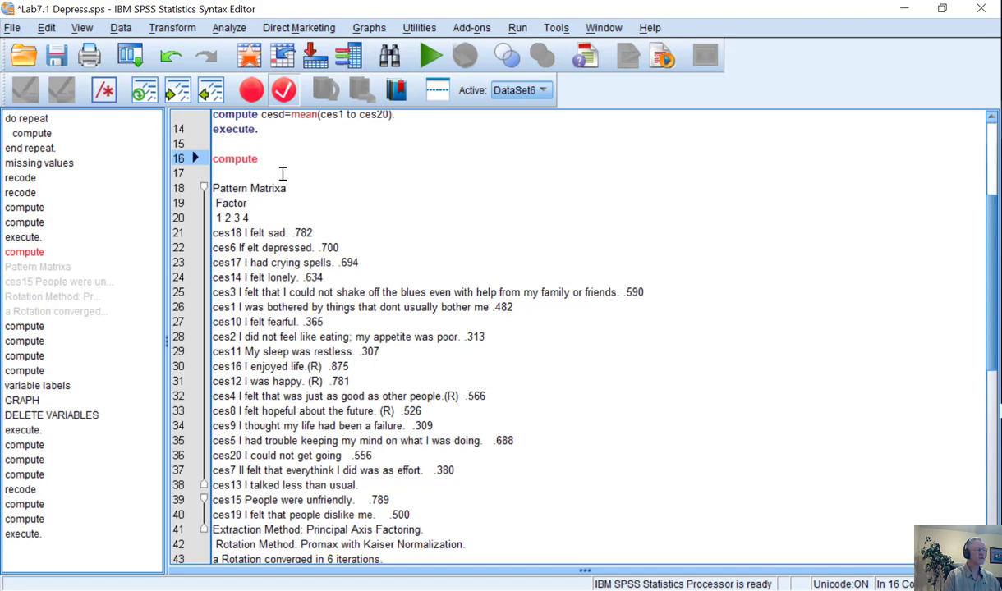
type("demo")
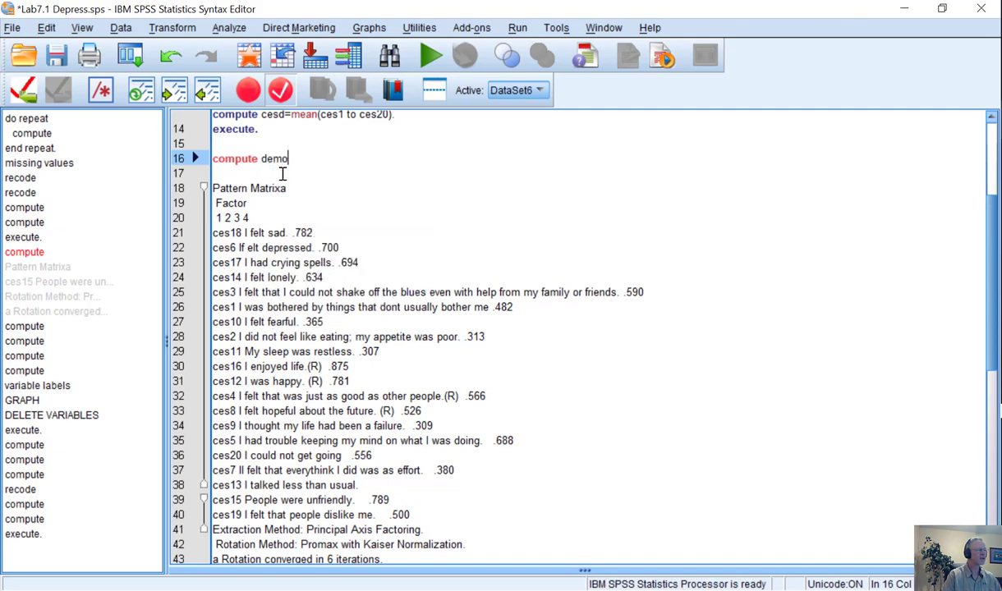
type("=")
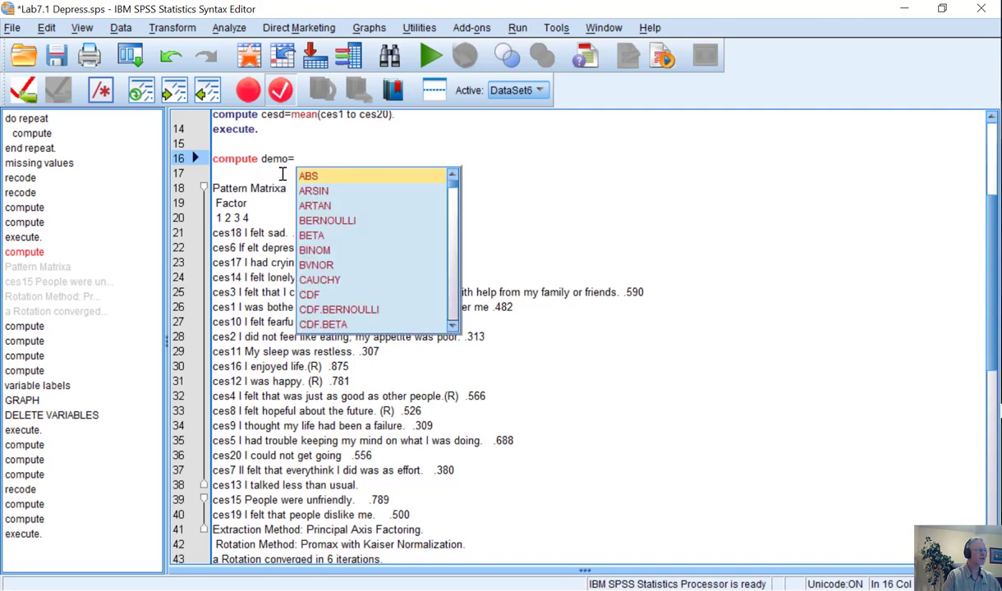
type("mean(")
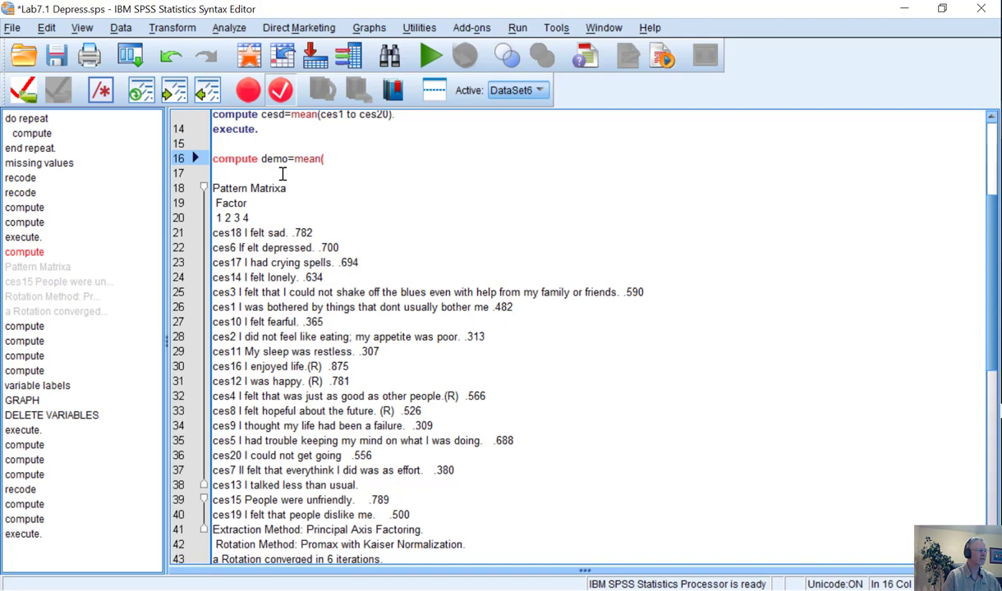
Step: Complete the demo mean with ces18, ces6, ces17, ces14, ces3, ces1, ces10, ces2 and ces11, ending the command with a period
type("ces18, ces6, ces")
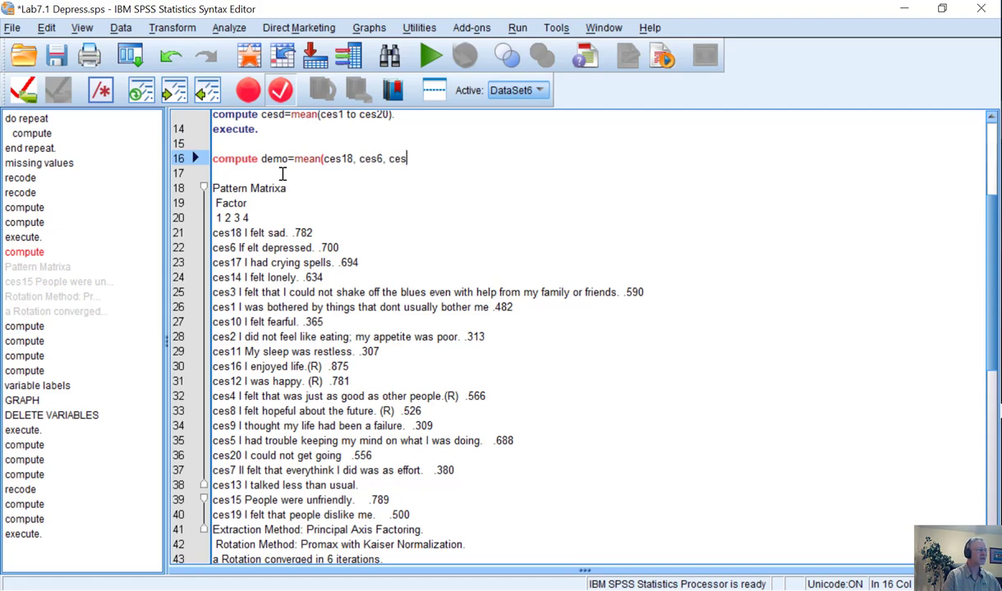
type("17, ces1")
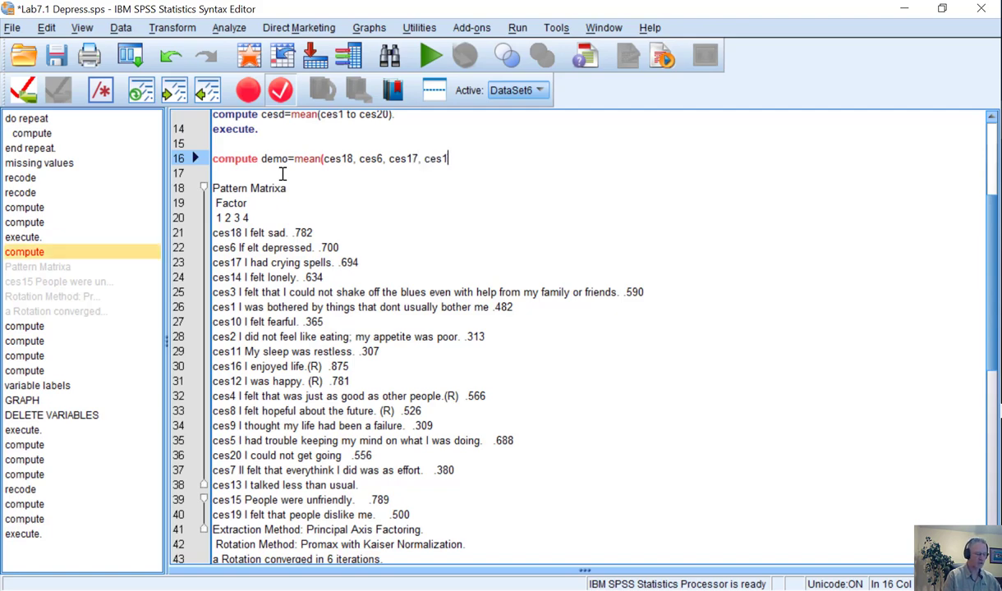
type("4, ces")
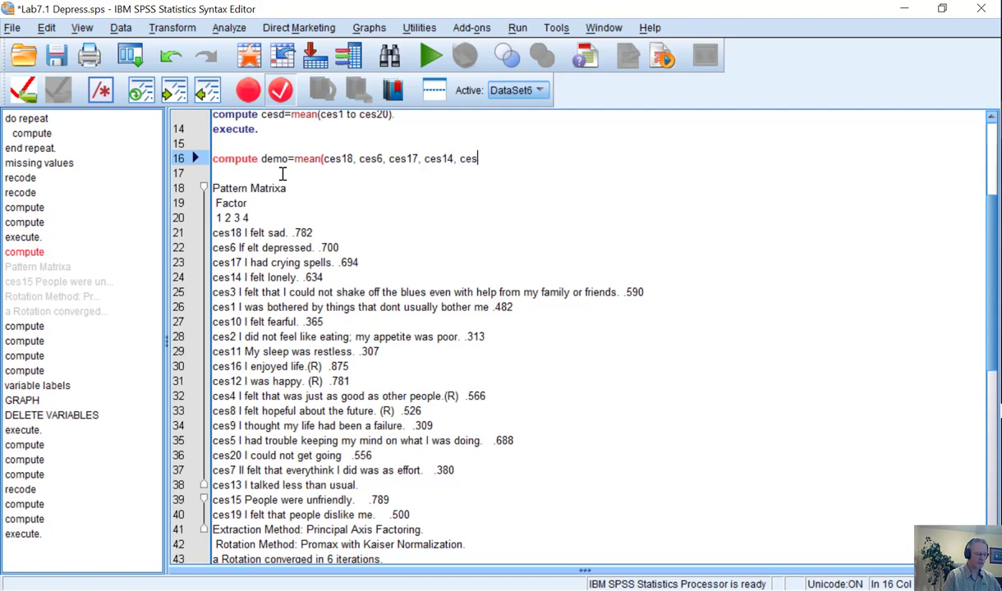
type("3, ces1, ces10")
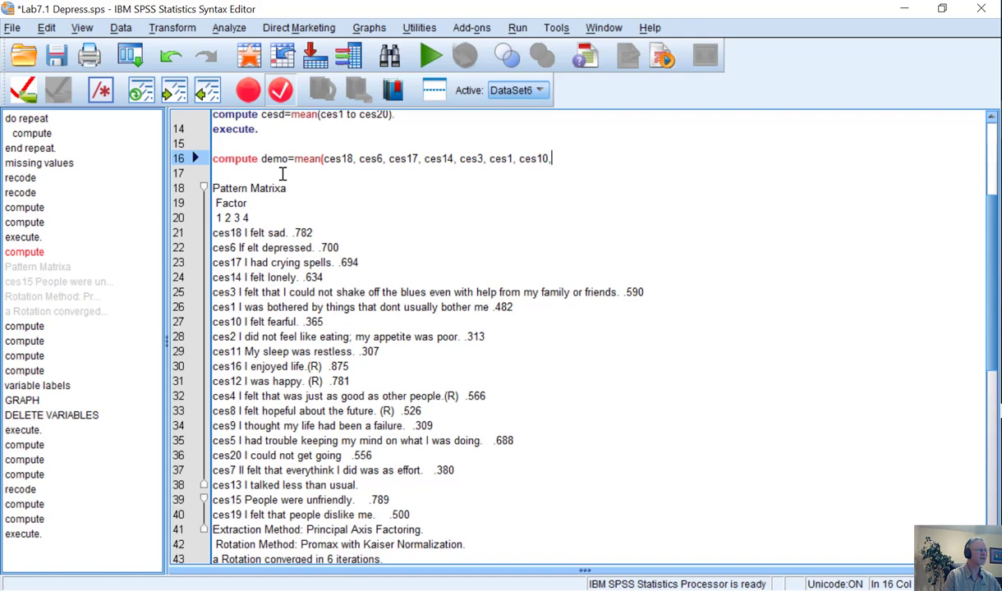
type(", ces")
type("2, ces11,")
key("BackSpace")
key("BackSpace")
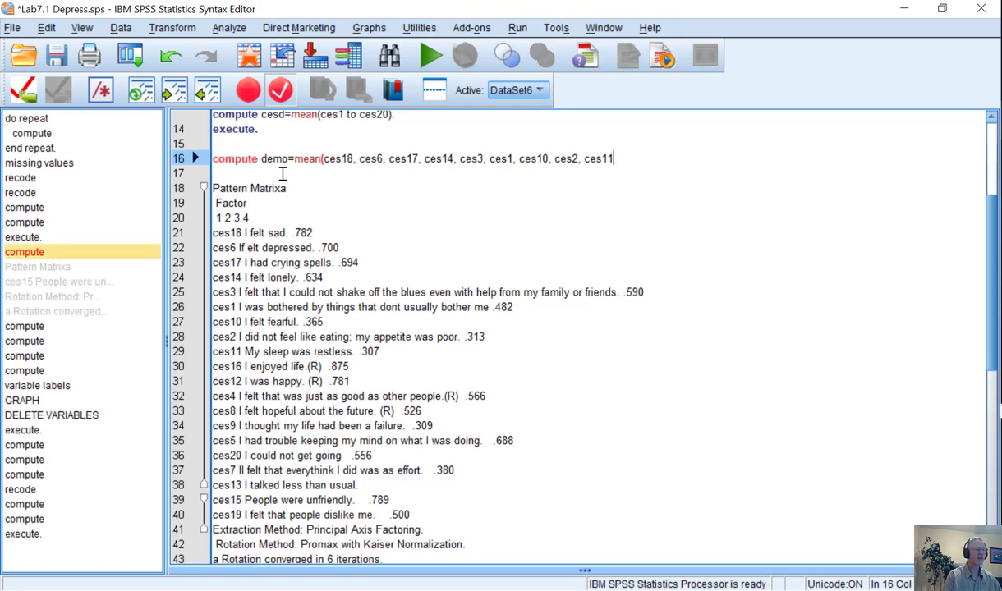
type("(.")
key("BackSpace")
key("BackSpace")
type(").")
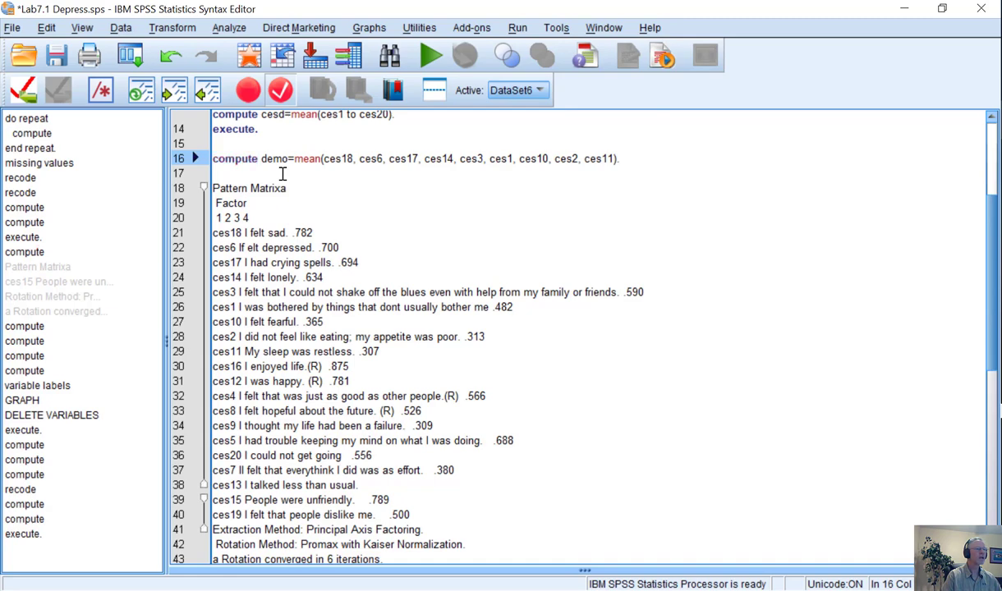
Step: Add a line below the demo command and delete the pasted matrix's header and factor 1 items, ces18 through ces11
key("Return")
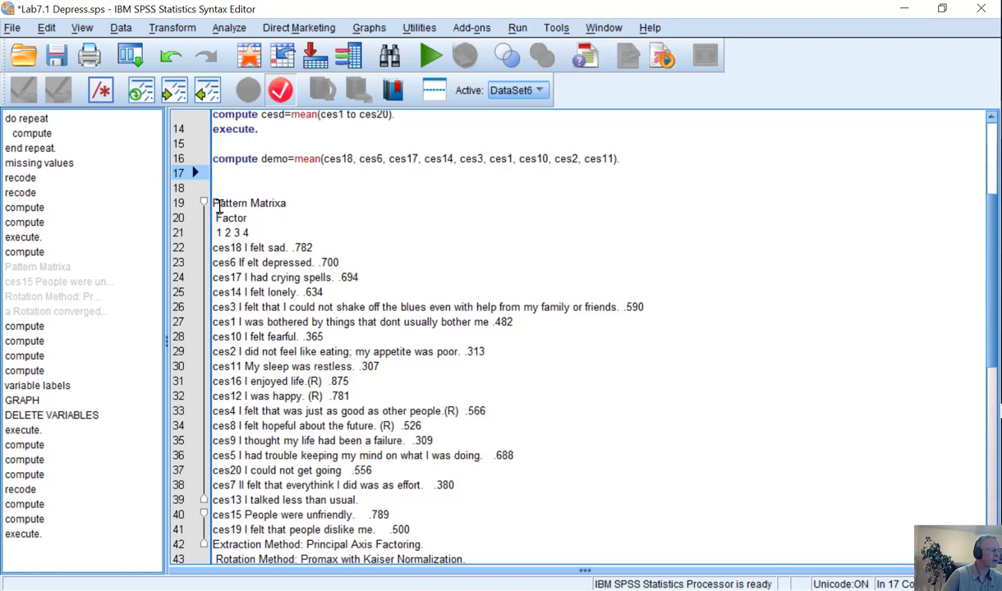
mouse_move(212, 203)
left_mouse_down()
mouse_move(340, 251)
mouse_move(398, 305)
mouse_move(393, 348)
mouse_move(401, 367)
left_mouse_up()
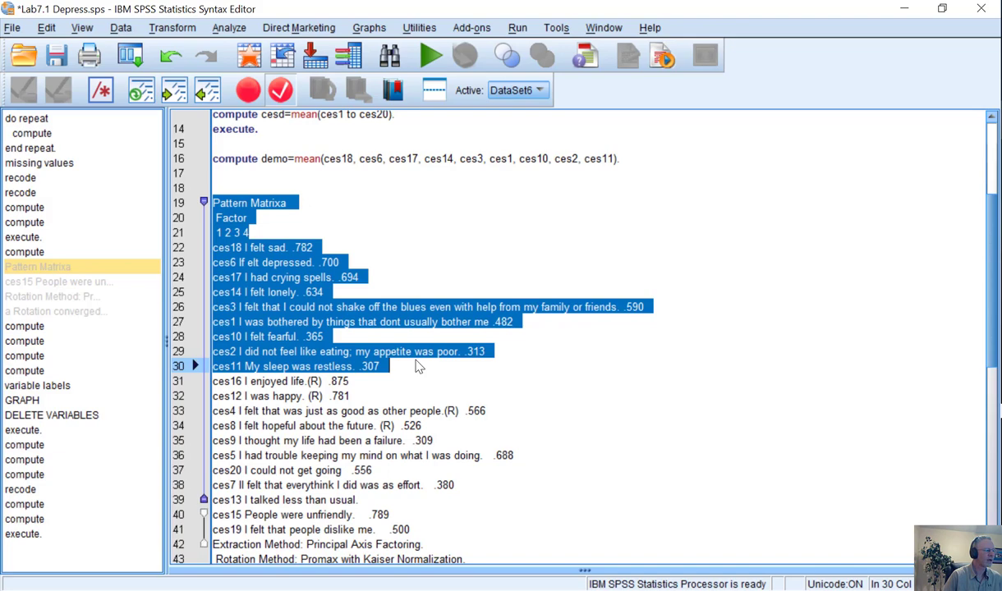
key("Delete")
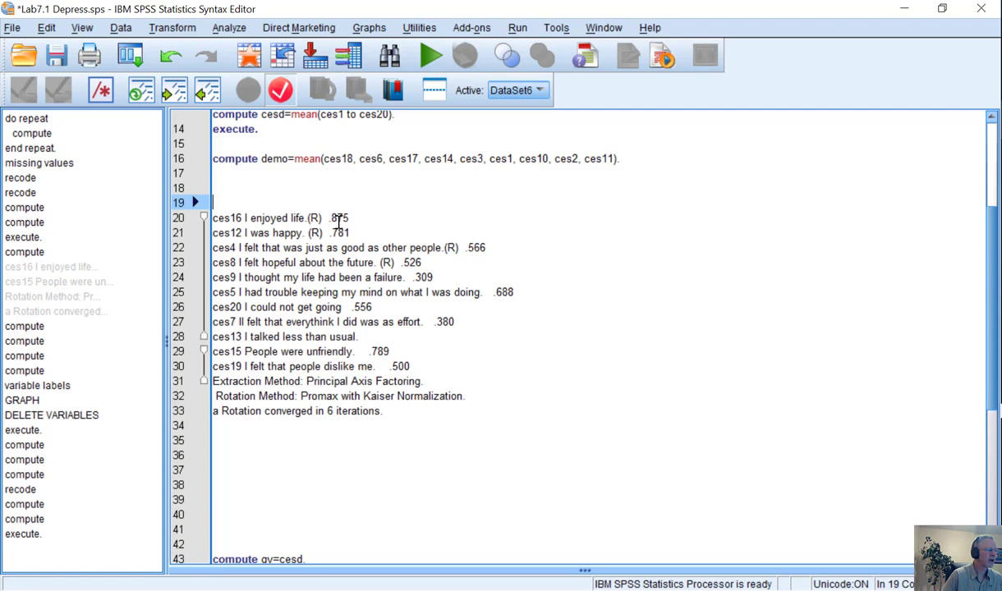
Step: Begin a compute command for dcog using the mean function on line 17, directly below the demo command
left_click(247, 173)
type("comute")
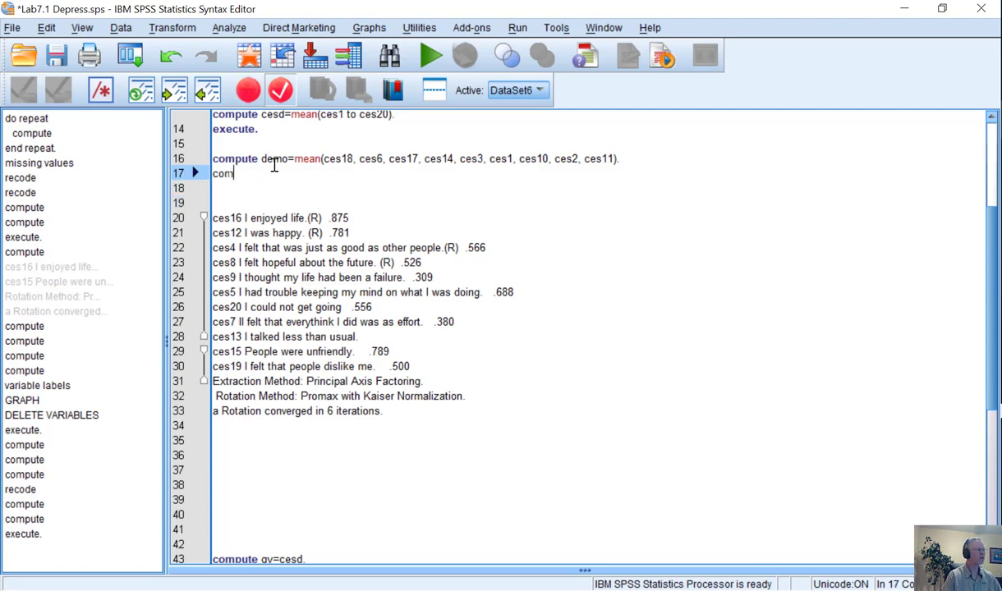
key("BackSpace")
key("BackSpace")
key("BackSpace")
type("pu")
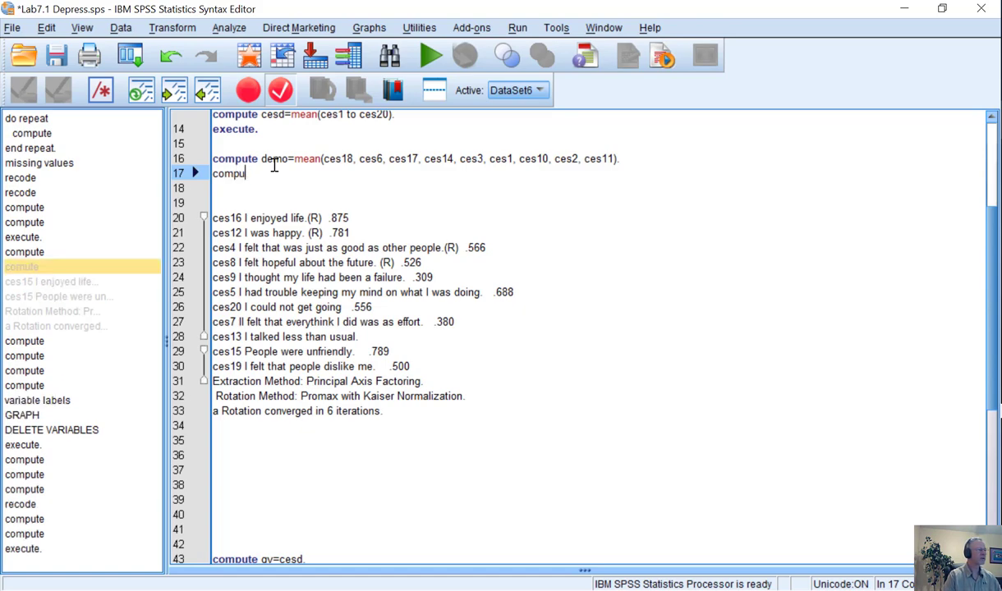
type("te d")
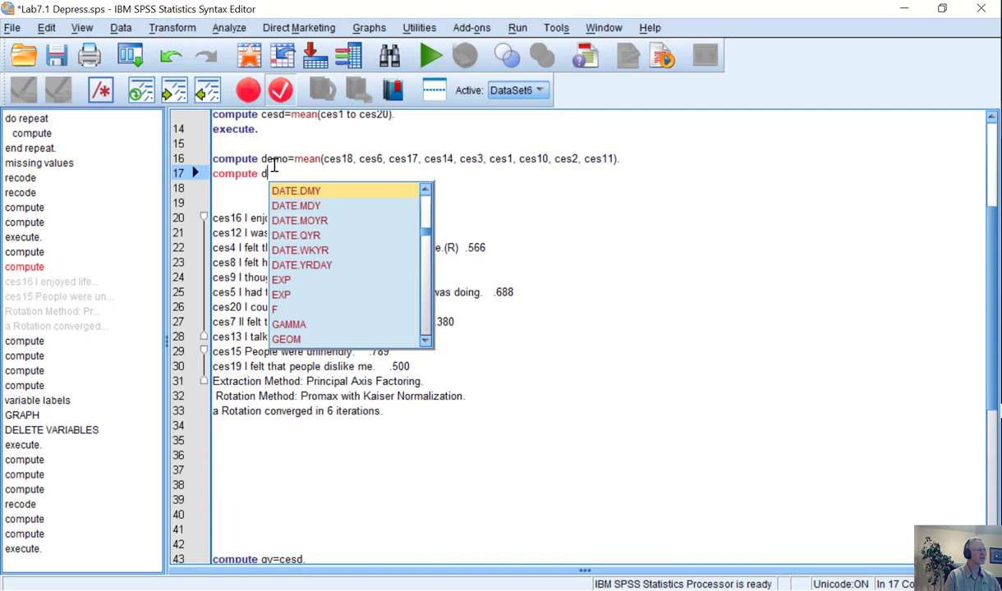
type("cog")
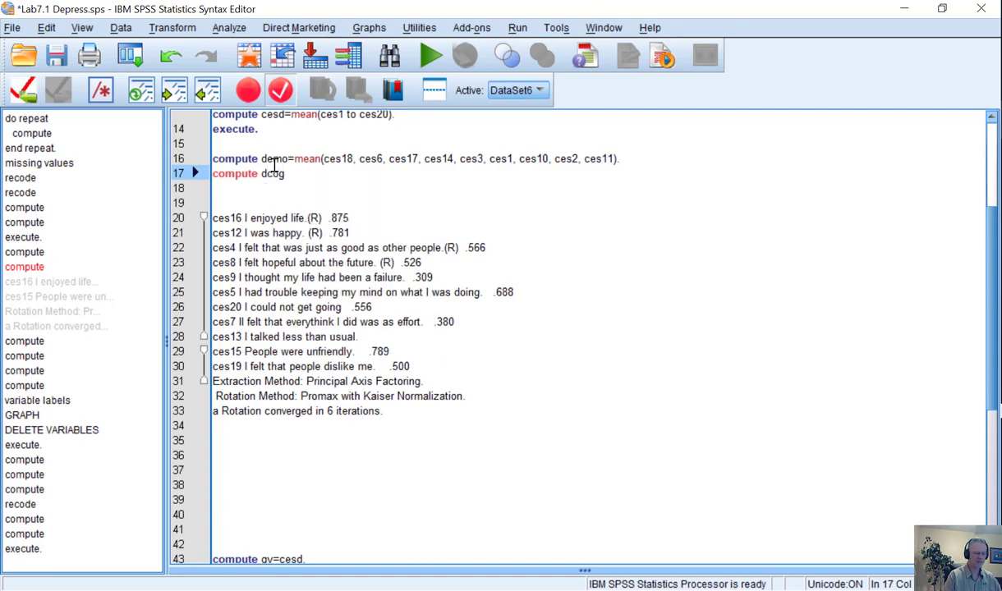
type("=mean(")
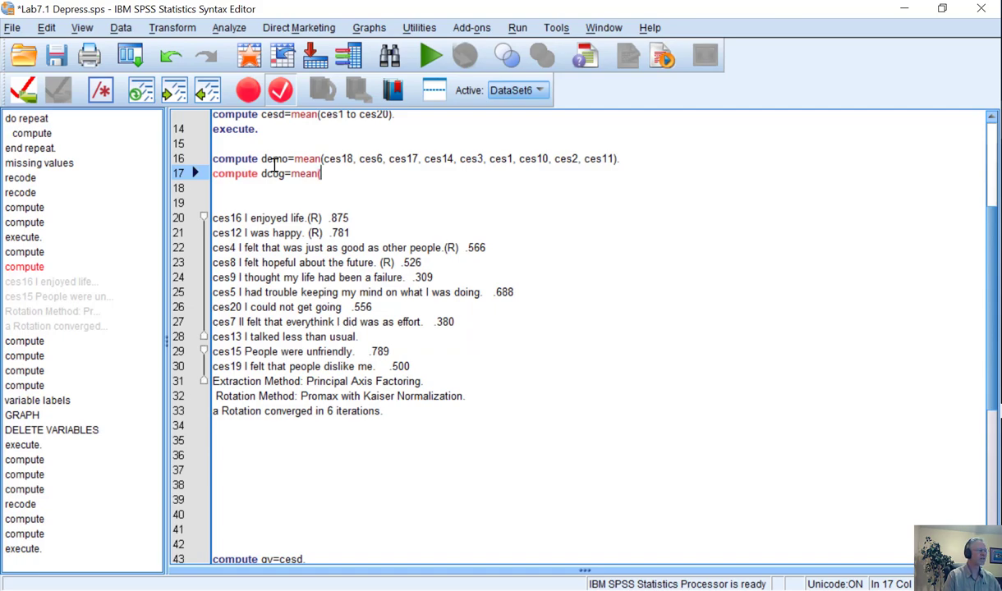
Step: Complete the dcog mean with ces16, ces12, ces4, ces8, ces9 and ces5, ending the command with a period
type("ces1")
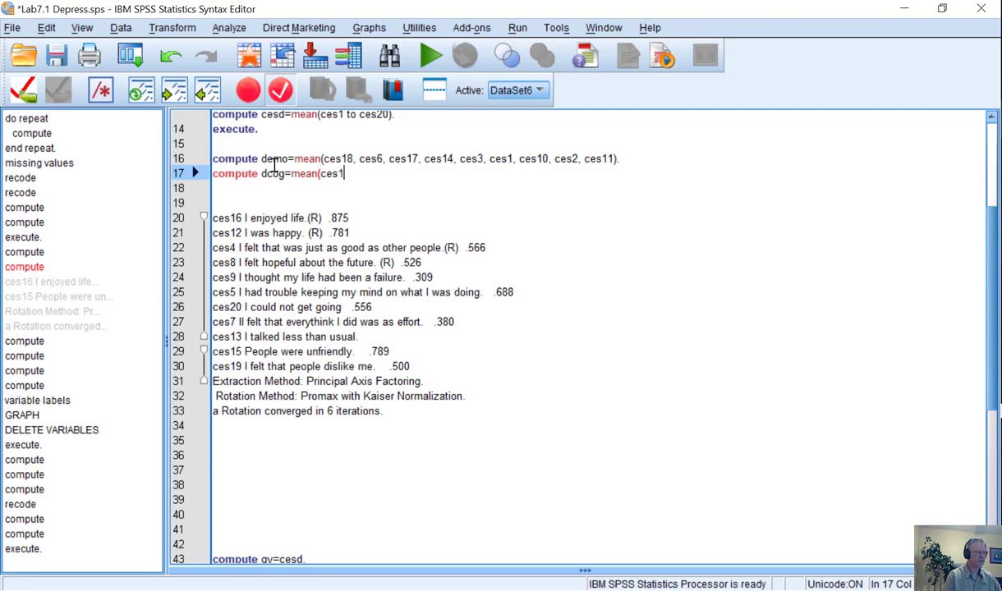
type("6, ces12, ces4")
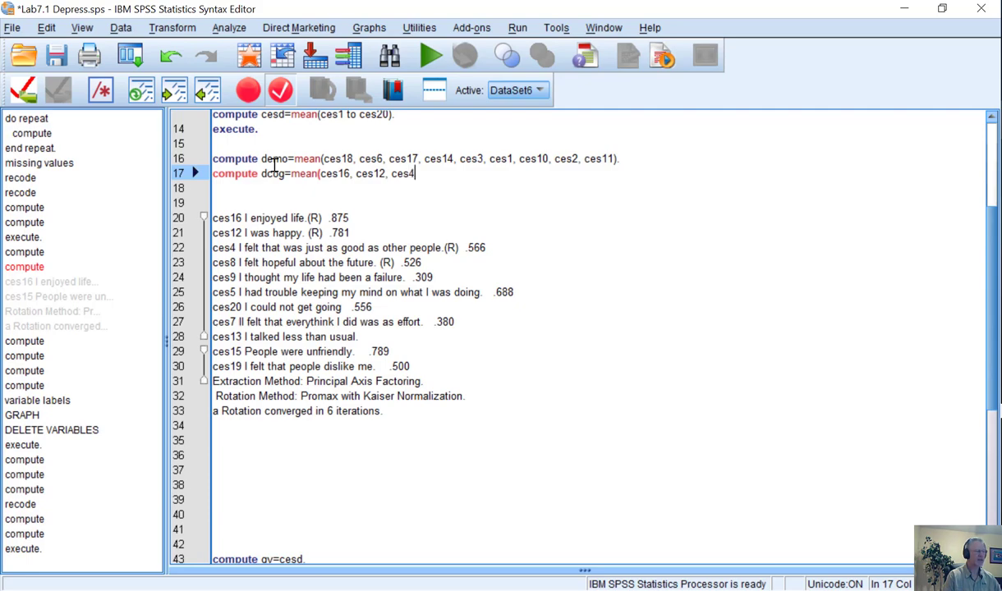
type(", ces8, ces")
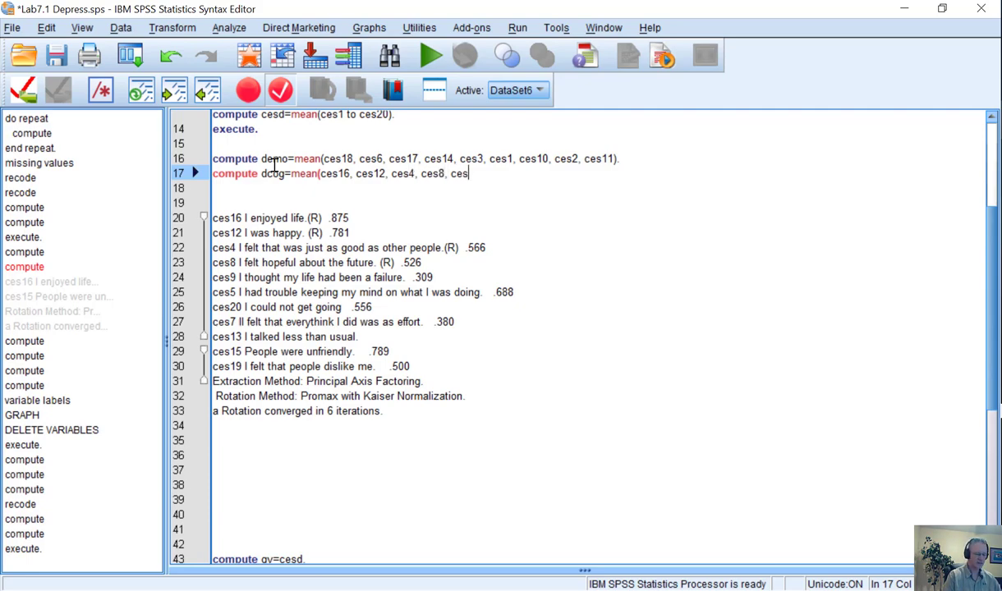
type("9, ces5).")
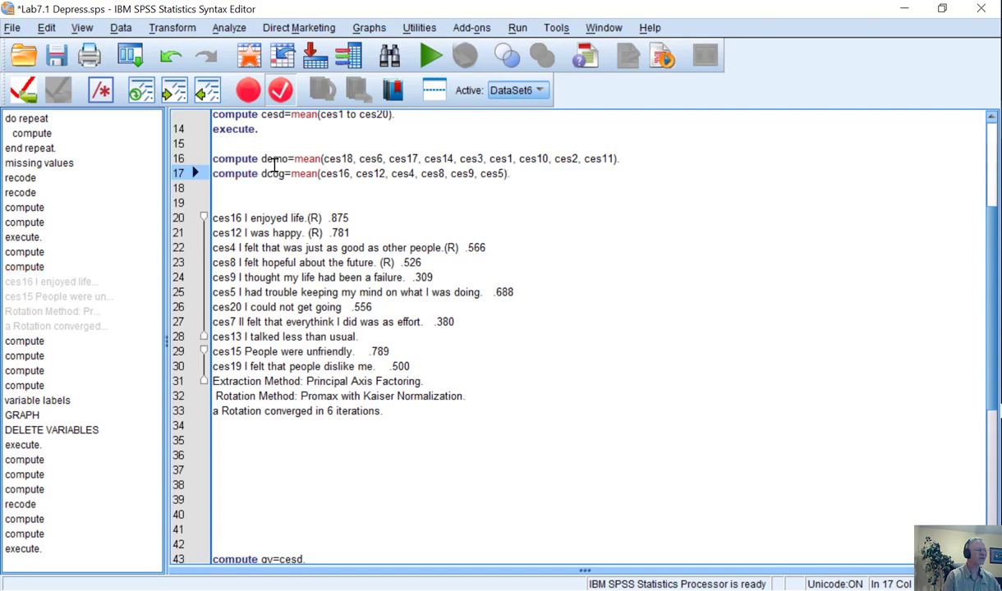
Step: Delete the pasted matrix rows ces16 through ces9, keeping blank lines between the dcog command and the remaining rows
key("Return")
key("Down")
key("Down")
key("Down")
key("shift+Down")
key("shift+Down")
key("shift+Down")
key("shift+Down")
key("shift+Down")
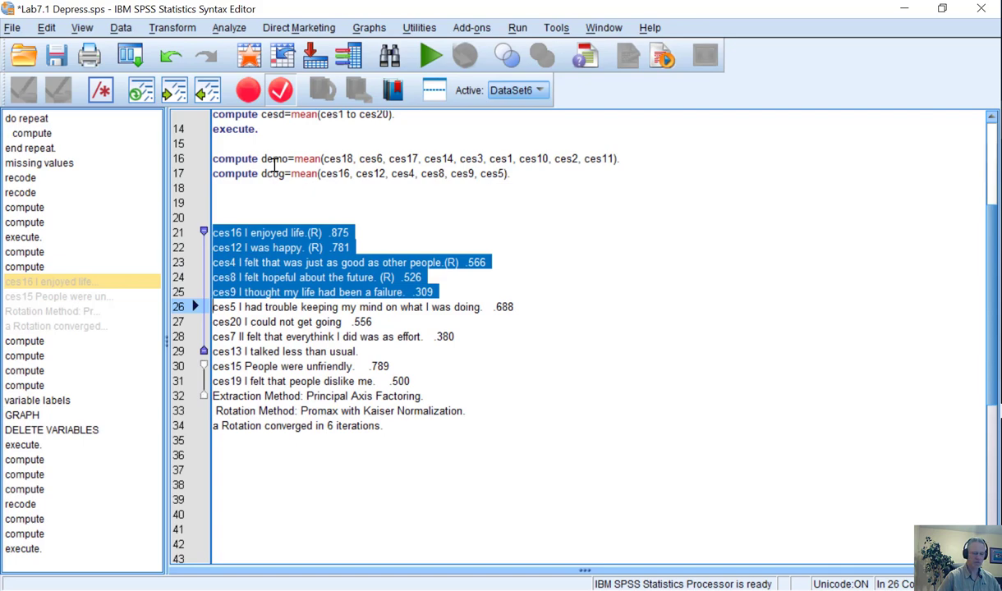
key("BackSpace")
key("BackSpace")
key("BackSpace")
key("Up")
key("Return")
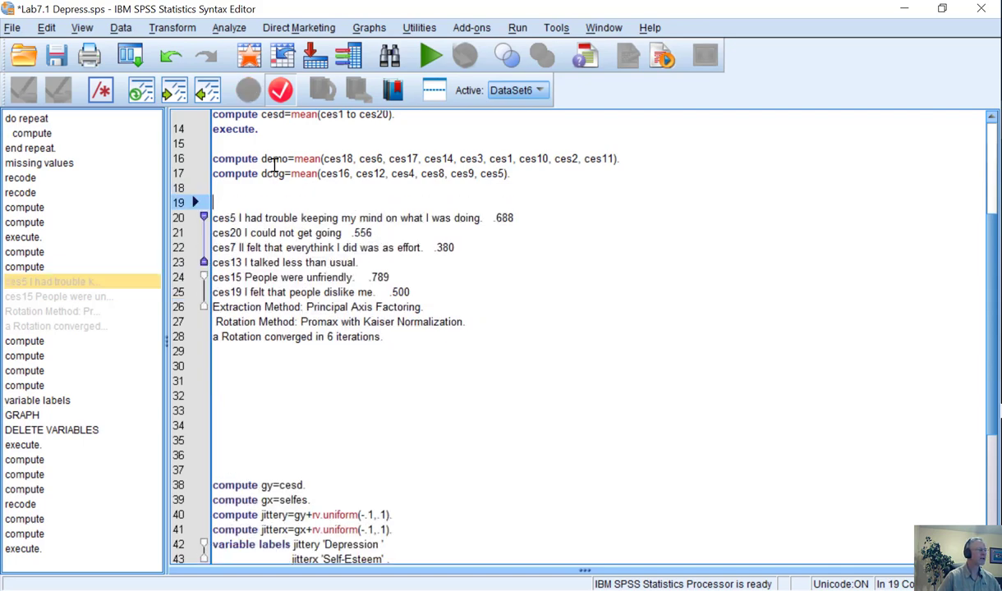
Step: On line 18, write a compute command for dmot as the mean of ces5, ces20, ces7 and ces13, ending with a period
key("Up")
type("compute ")
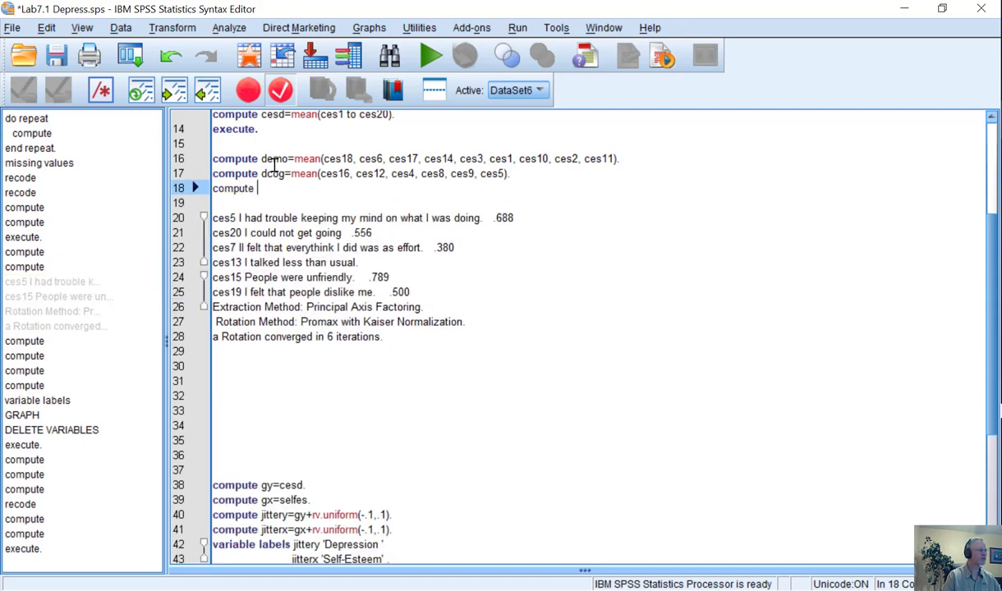
type("dm")
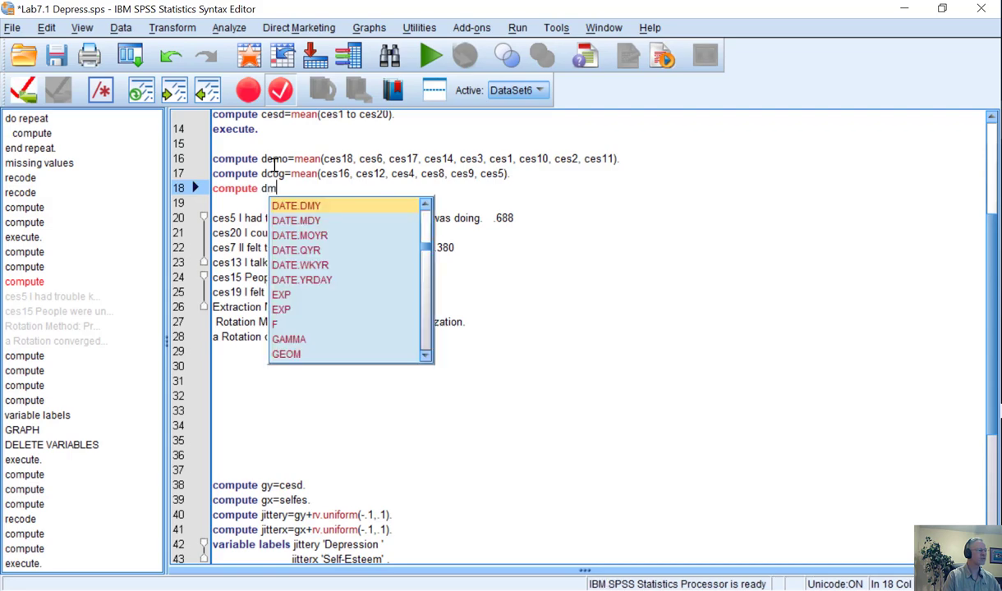
type("ot=mean(")
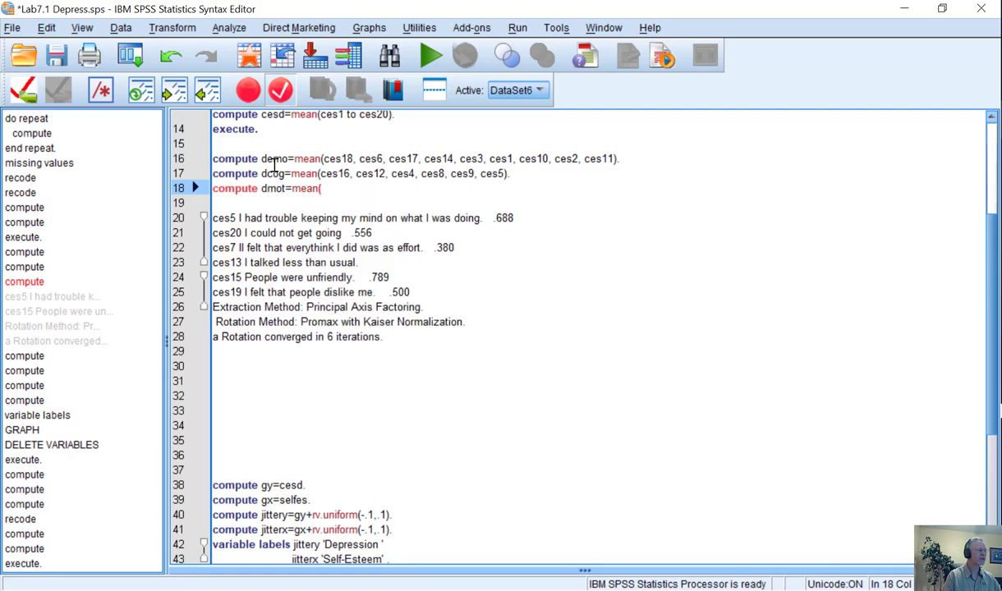
type("ces5, ces20, ces")
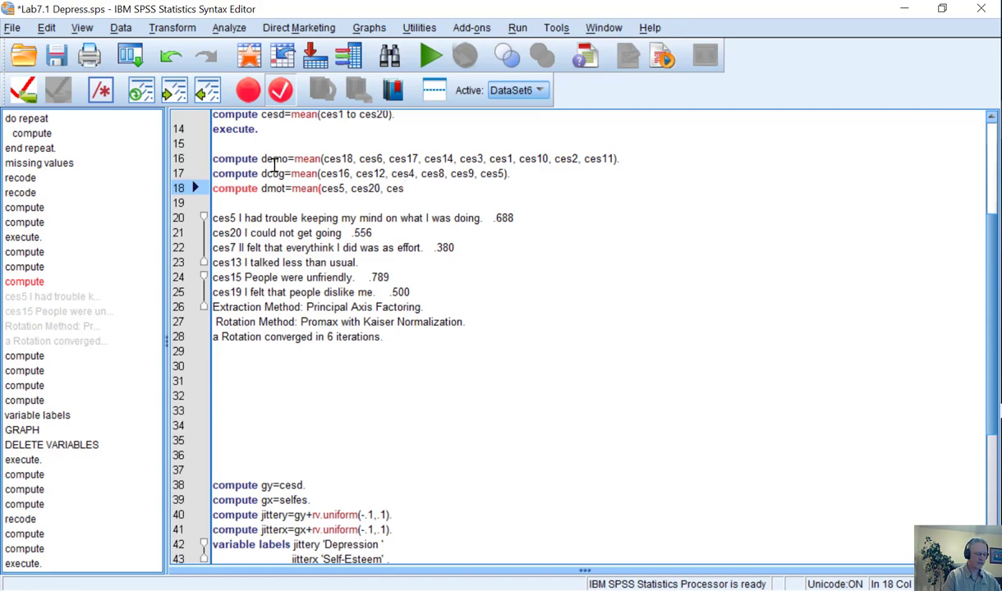
type("7, ces13, ces")
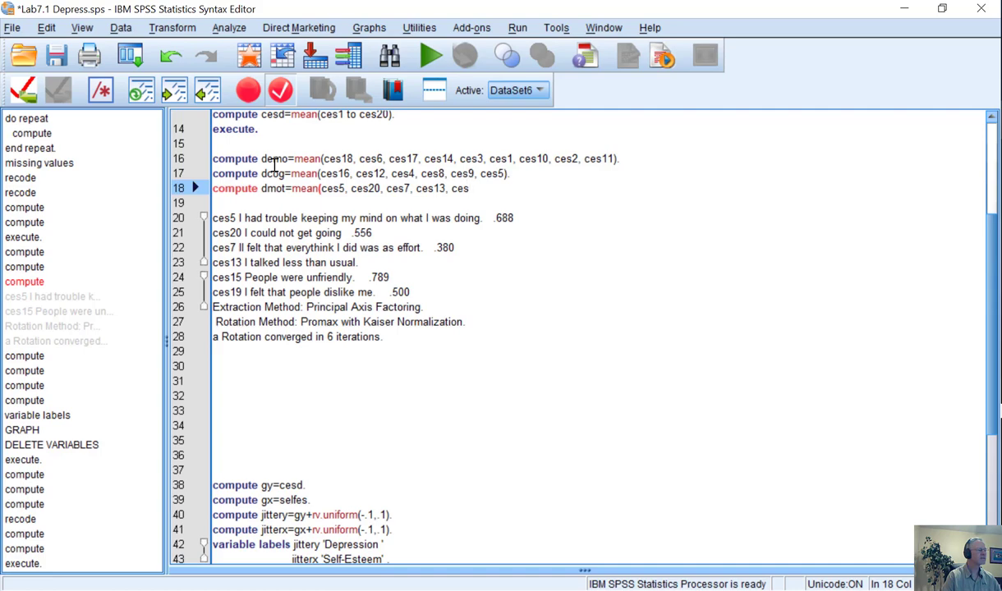
key("BackSpace")
key("BackSpace")
key("BackSpace")
key("BackSpace")
key("BackSpace")
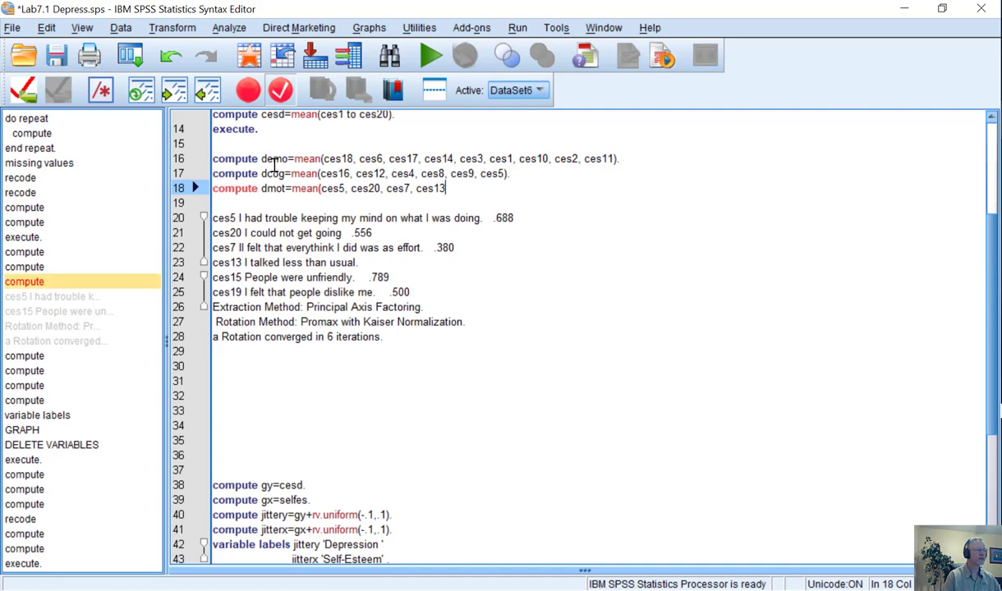
type(").")
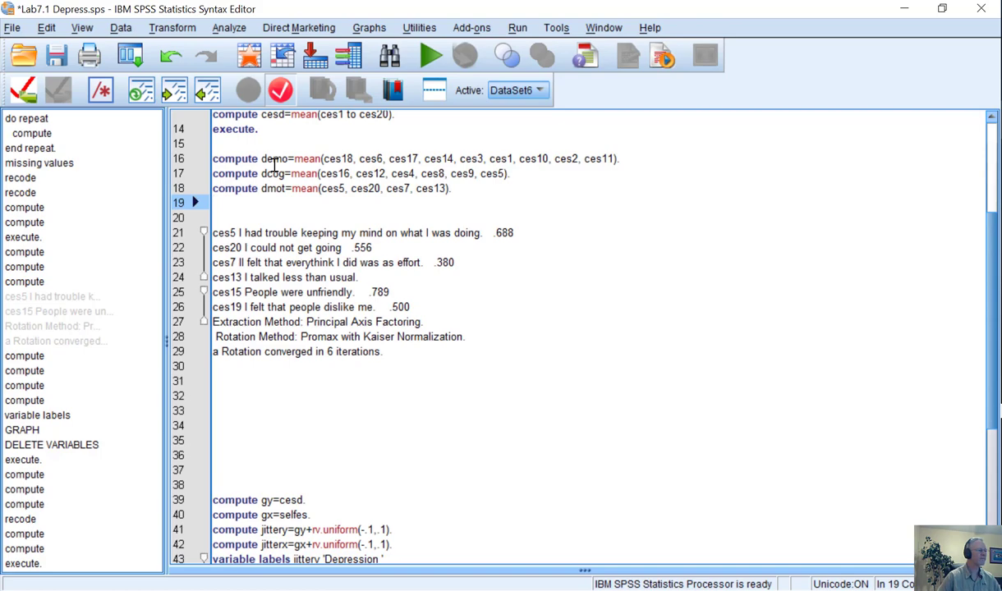
Step: Delete the pasted rows for ces5, ces20 and ces7, and keep blank lines below the dmot command
key("Down")
key("Down")
key("shift+Down")
key("shift+Down")
key("shift+Down")
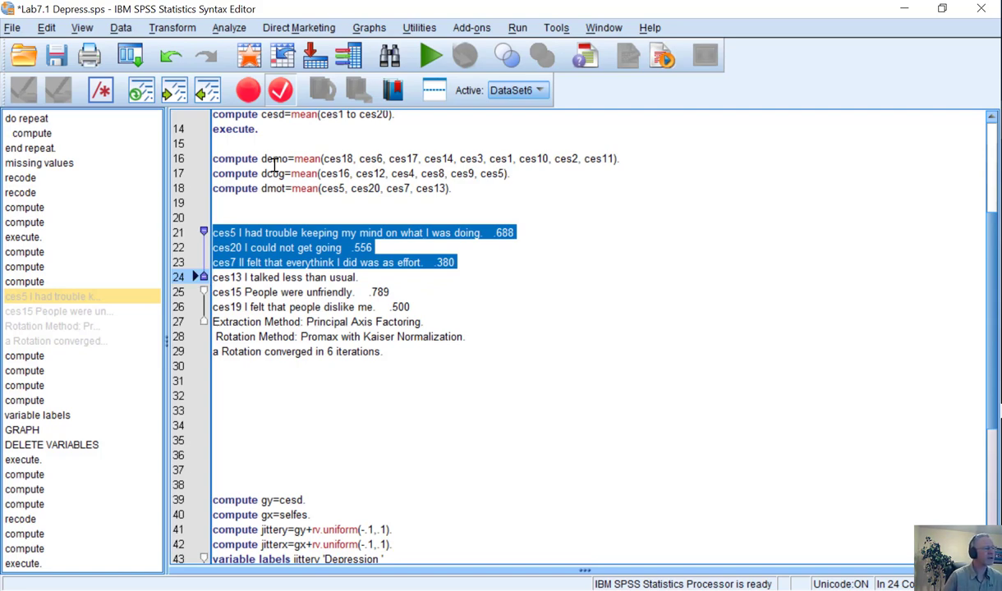
key("BackSpace")
key("BackSpace")
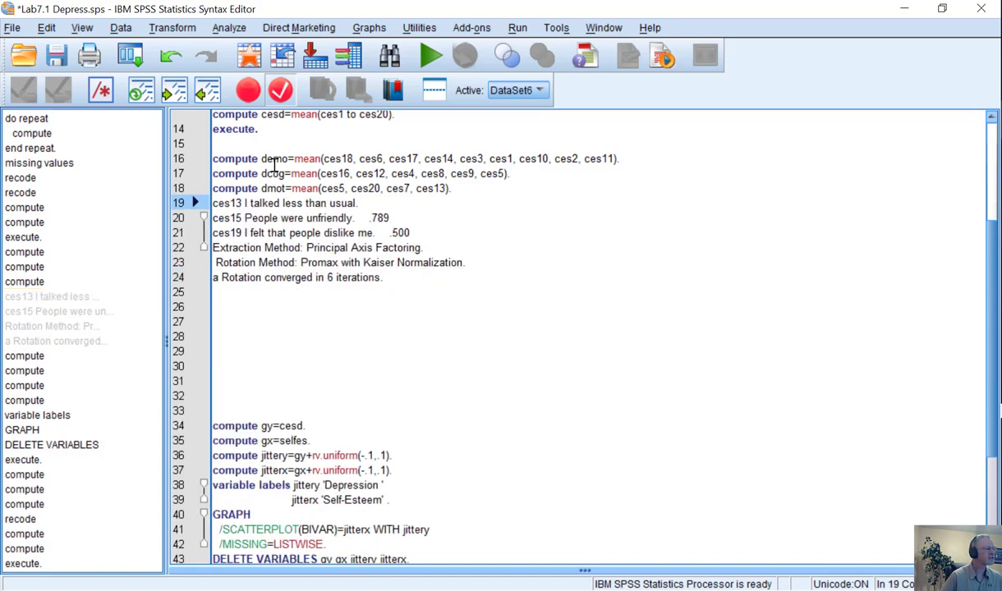
key("Return")
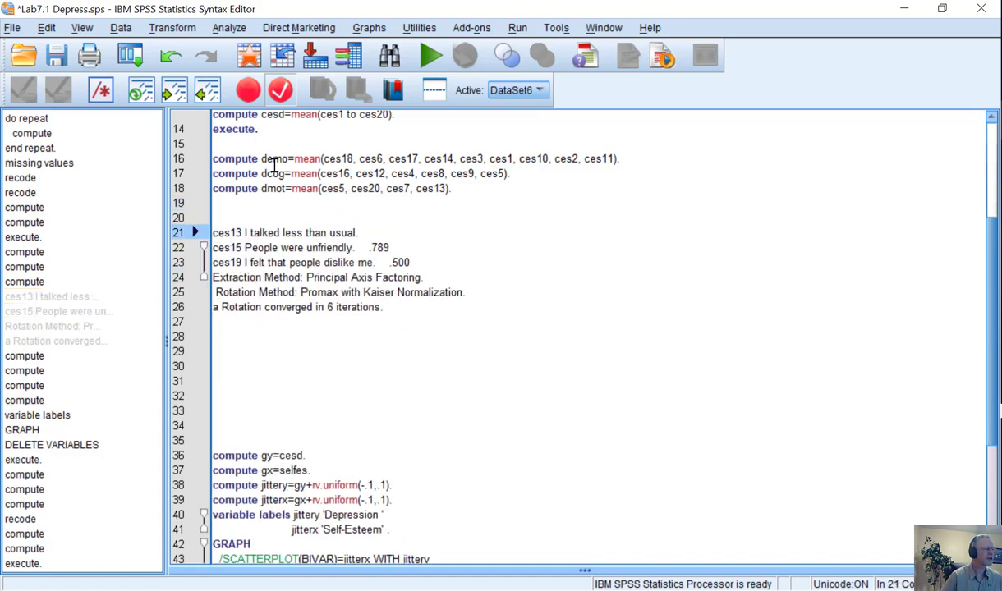
key("Up")
key("Up")
key("Up")
key("Down")
key("Down")
key("Down")
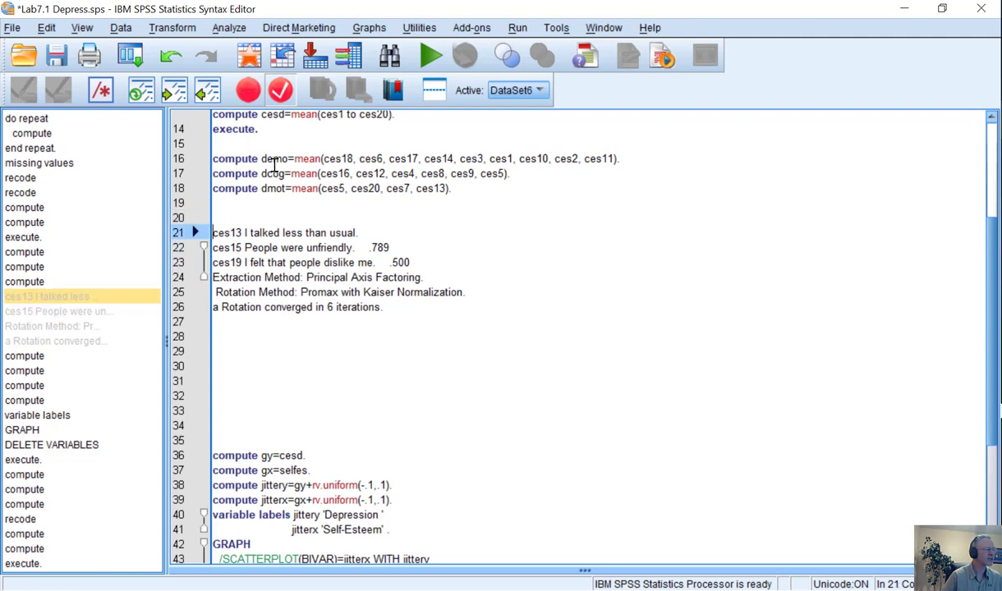
key("Up")
key("Down")
key("Down")
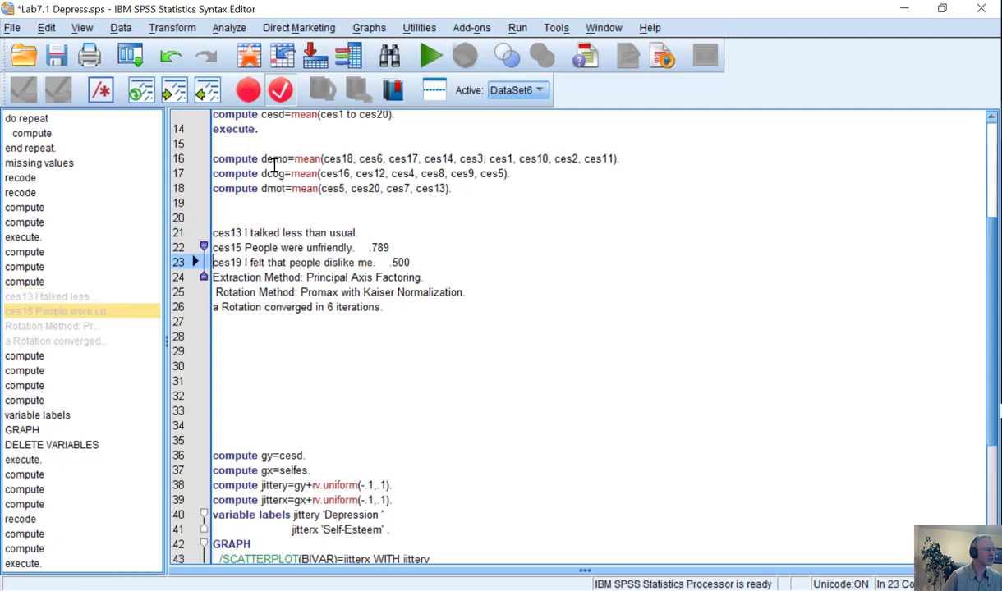
key("Up")
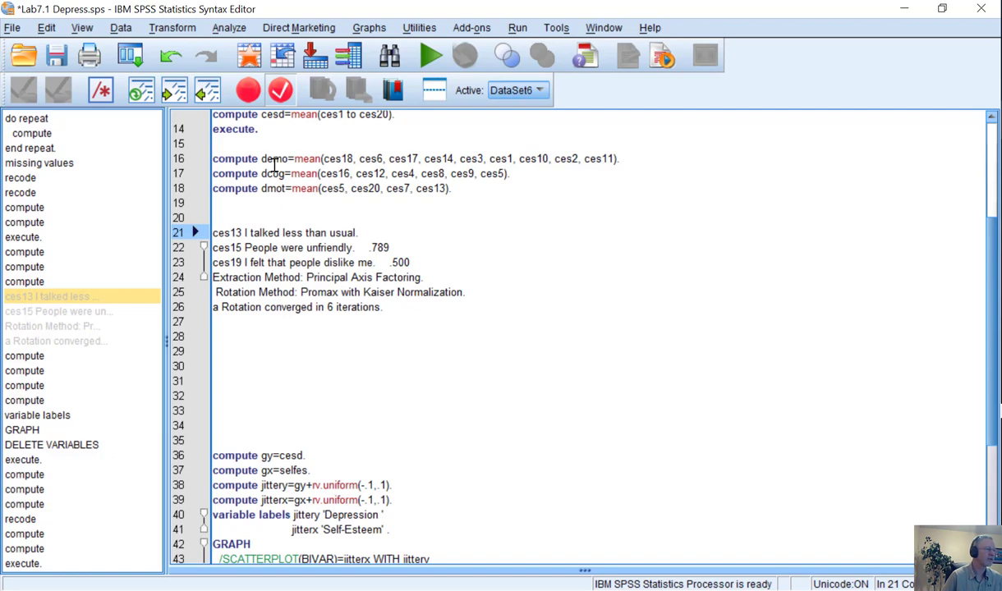
Step: On line 19, write a compute command for dsoc as the mean of ces15 and ces19, ending with a period
key("Up")
key("Up")
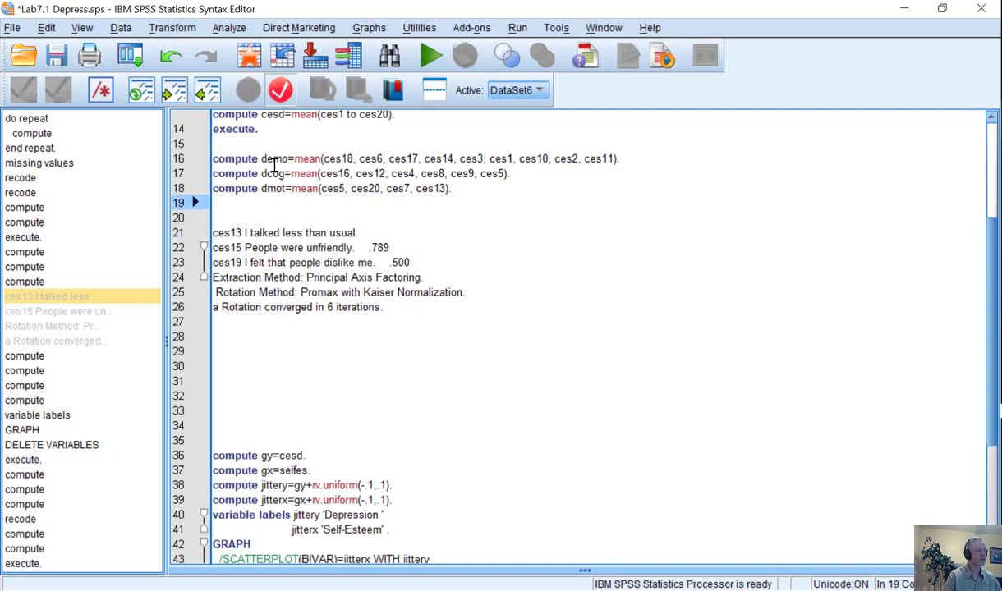
type("compute")
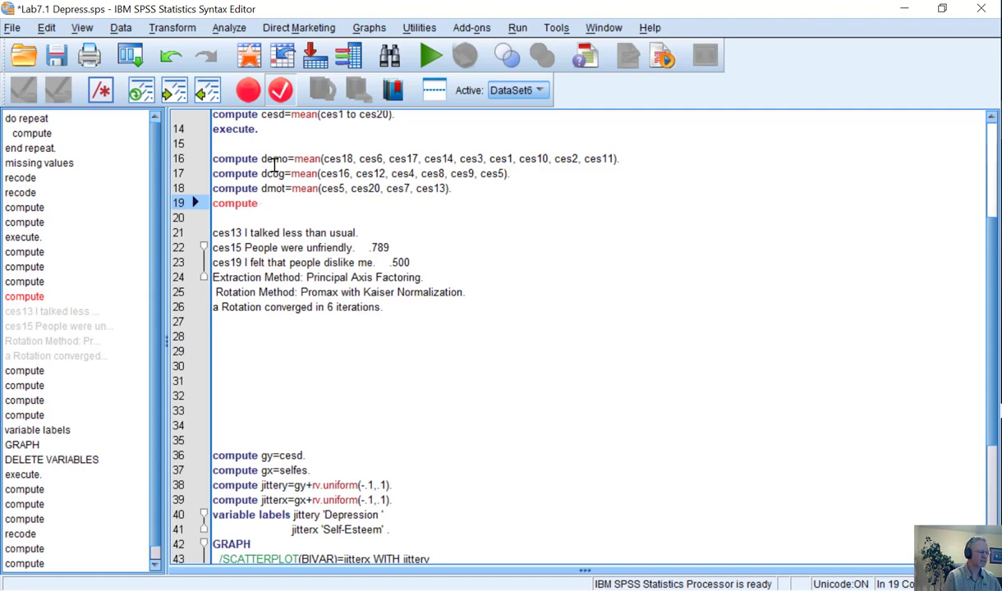
key("BackSpace")
key("BackSpace")
key("BackSpace")
key("BackSpace")
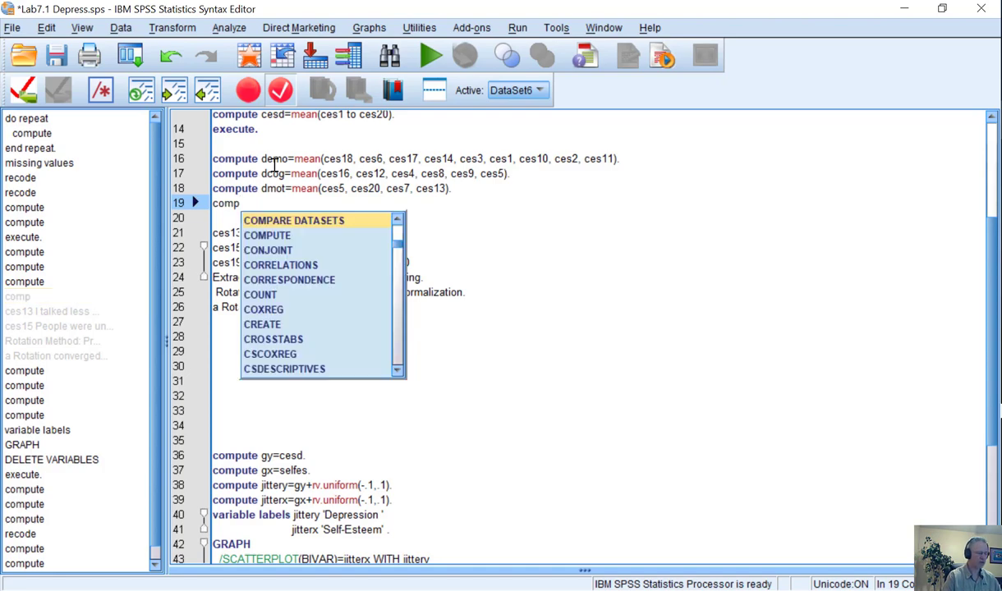
type("ute")
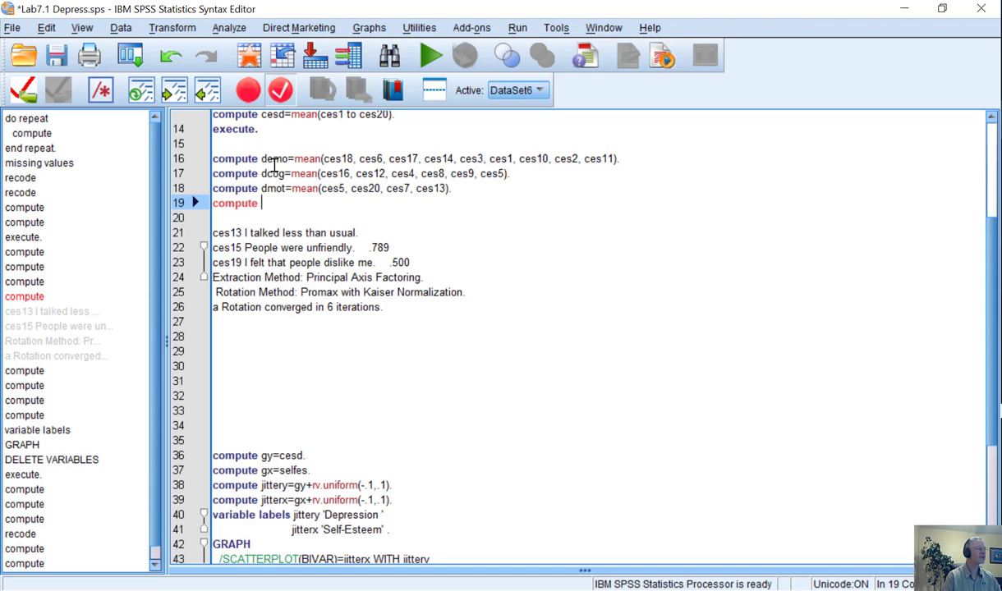
type("dsoc=")
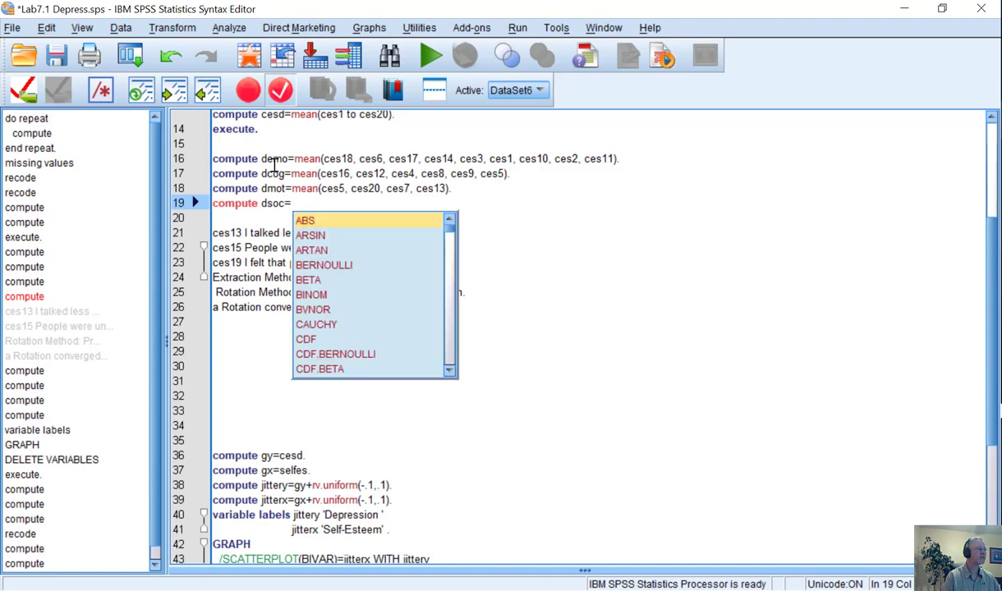
type("mean(")
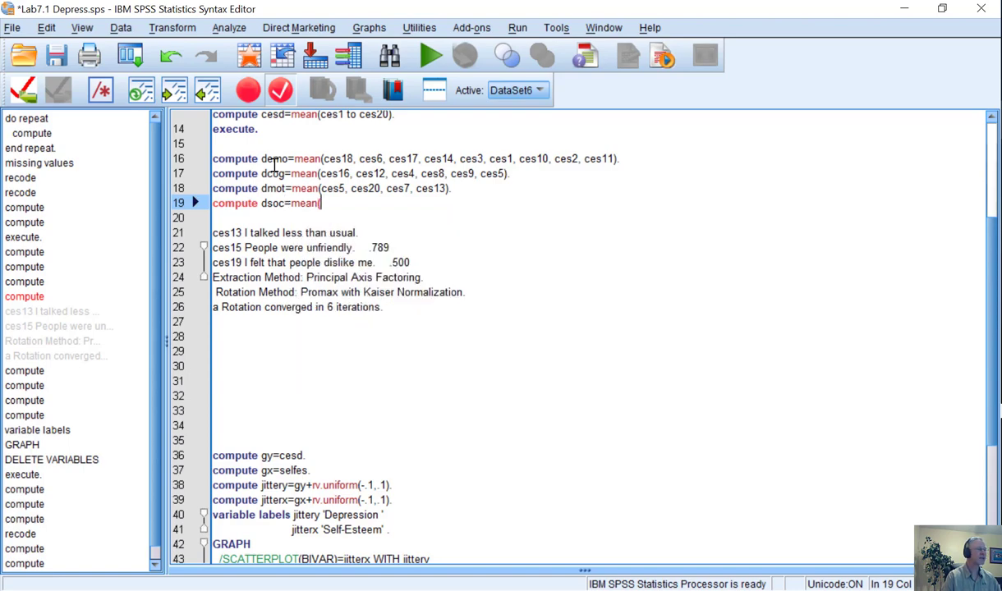
type("ces15, ces19)")
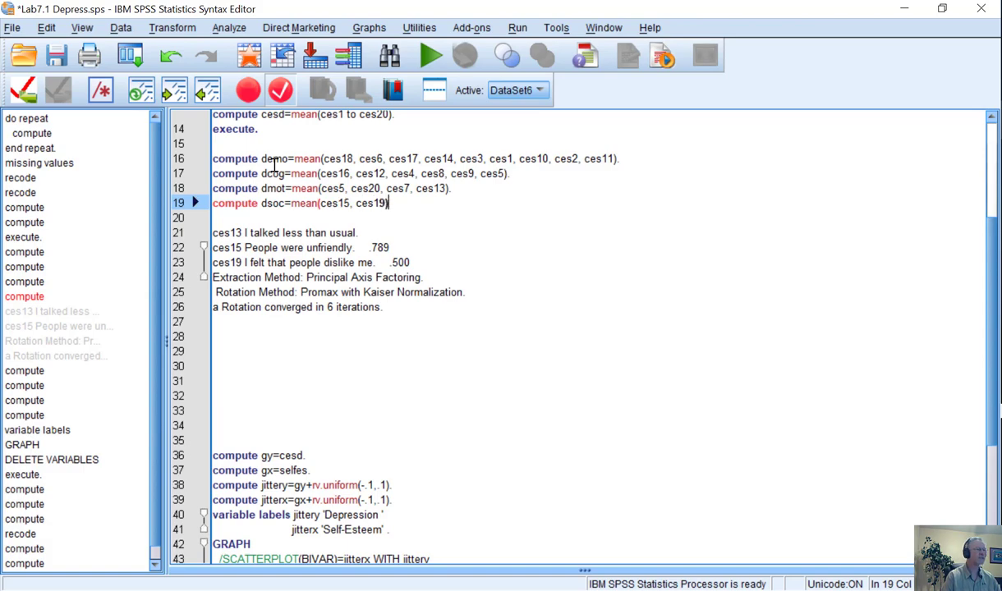
type(".")
Step: Delete the rest of the pasted matrix, from the ces13 row through the rotation note, and start a new line below the dsoc command
key("Return")
key("Down")
key("Down")
key("shift+Down")
key("shift+Down")
key("shift+Down")
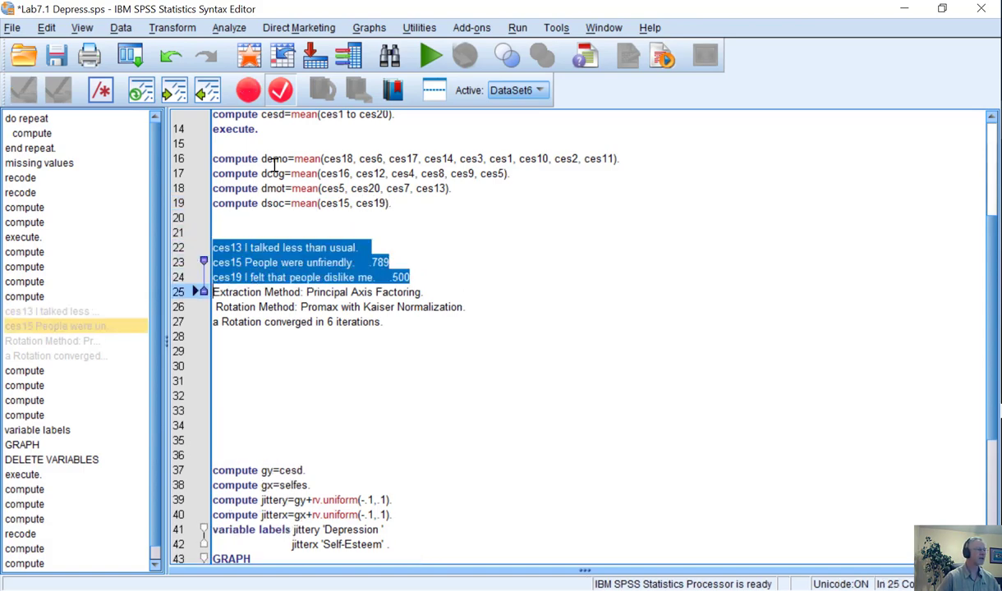
key("shift+Down")
key("shift+Down")
key("shift+Down")
key("BackSpace")
key("BackSpace")
key("BackSpace")
key("BackSpace")
key("Return")
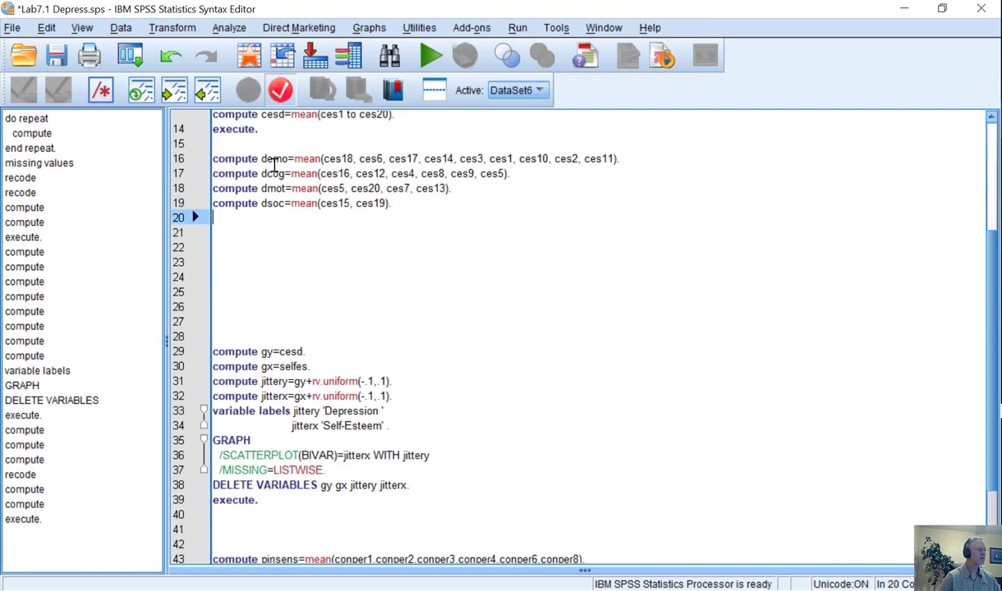
Step: Add an execute command on line 20, below the four subscale compute commands
type("exectue")
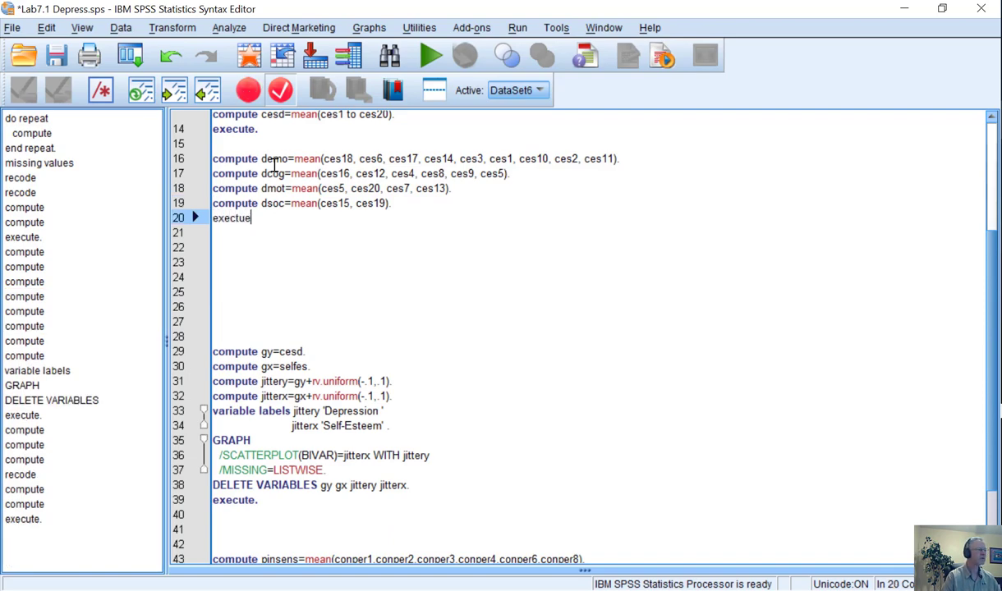
key("BackSpace")
key("BackSpace")
key("BackSpace")
type("ute.")
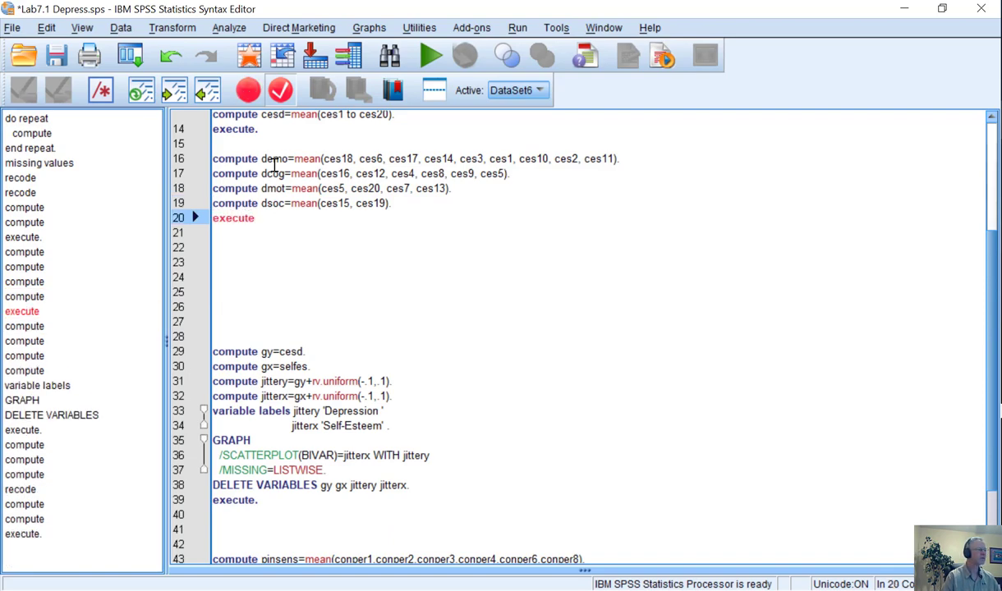
Step: Insert blank lines between the dsoc compute command and the execute command below it
key("Return")
key("Up")
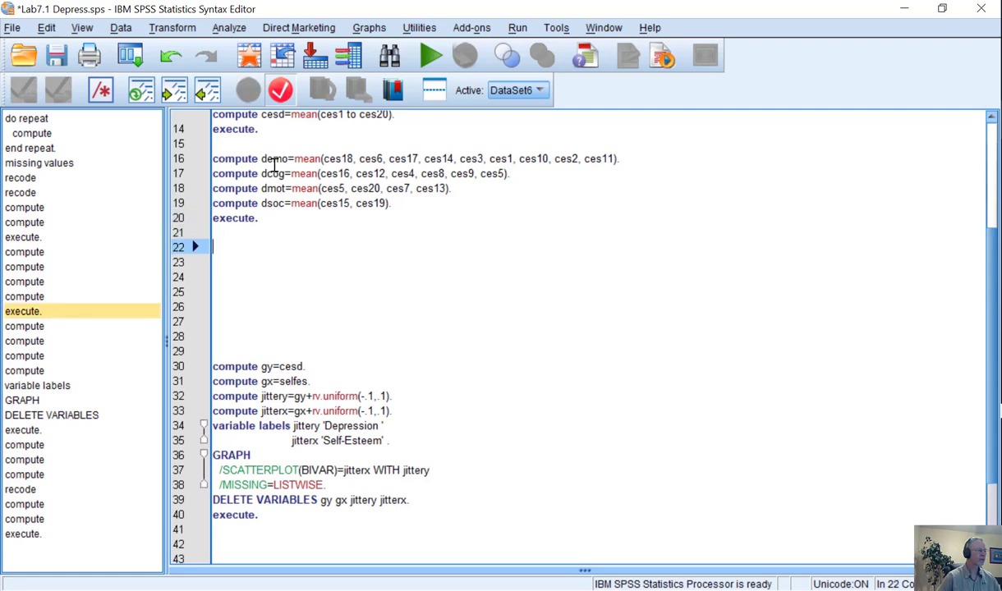
key("Return")
key("Return")
key("Up")
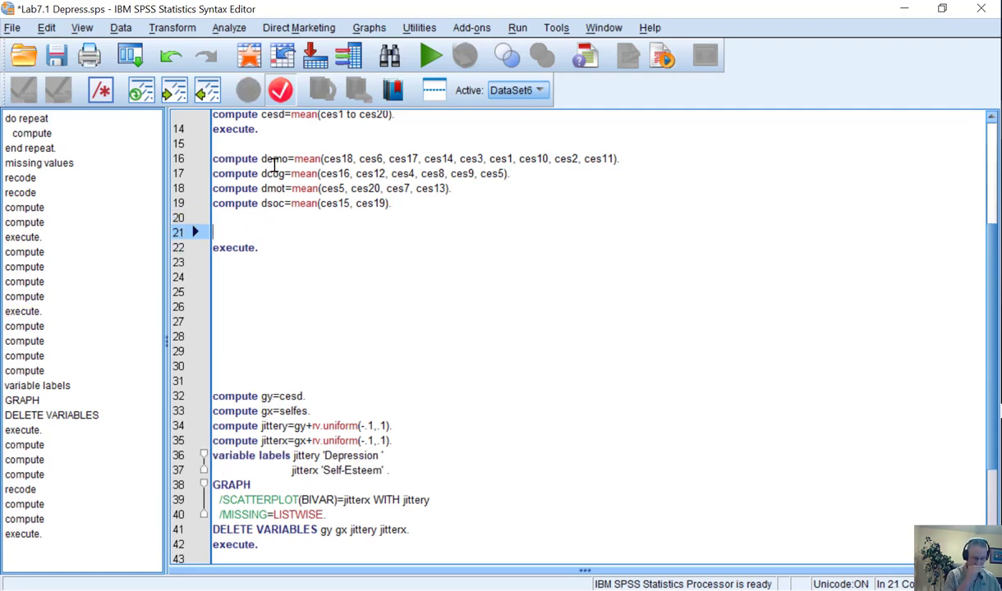
key("Return")
key("Up")
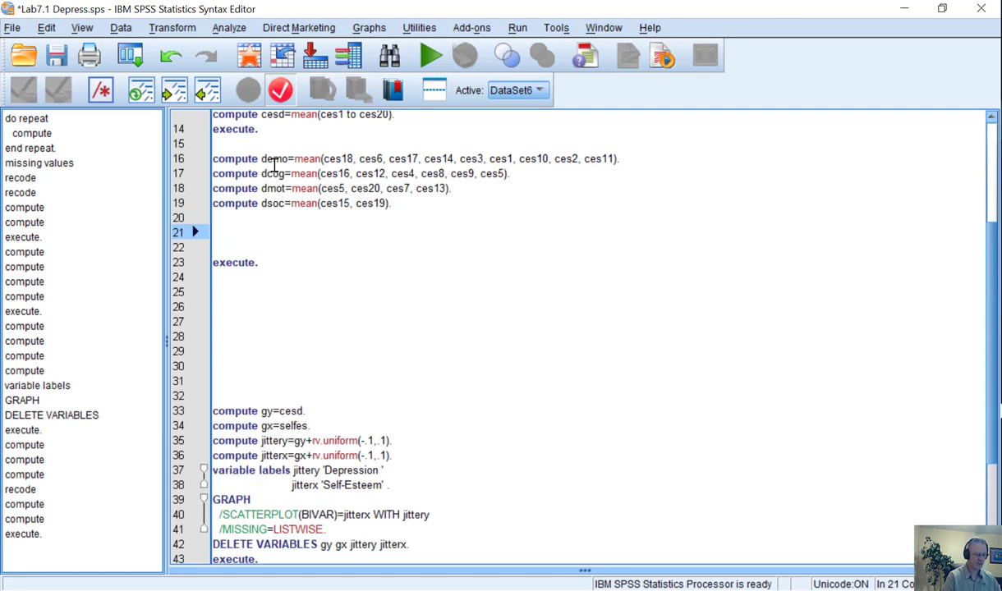
Step: On line 21, write a compute command for dsoc2 as (ces15+ces19)/2, ending with a period
type("compute ")
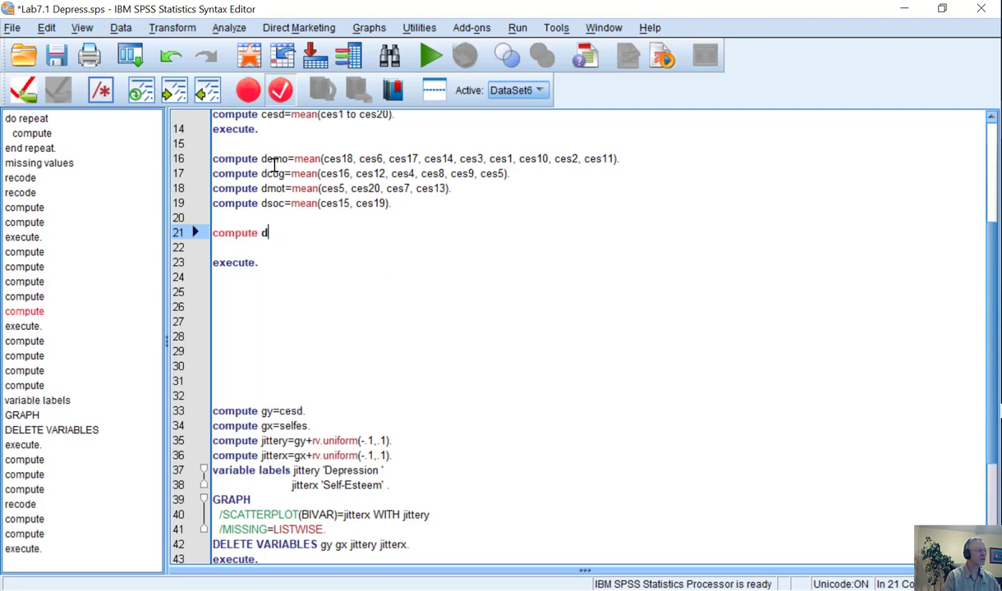
type("dsoc2")
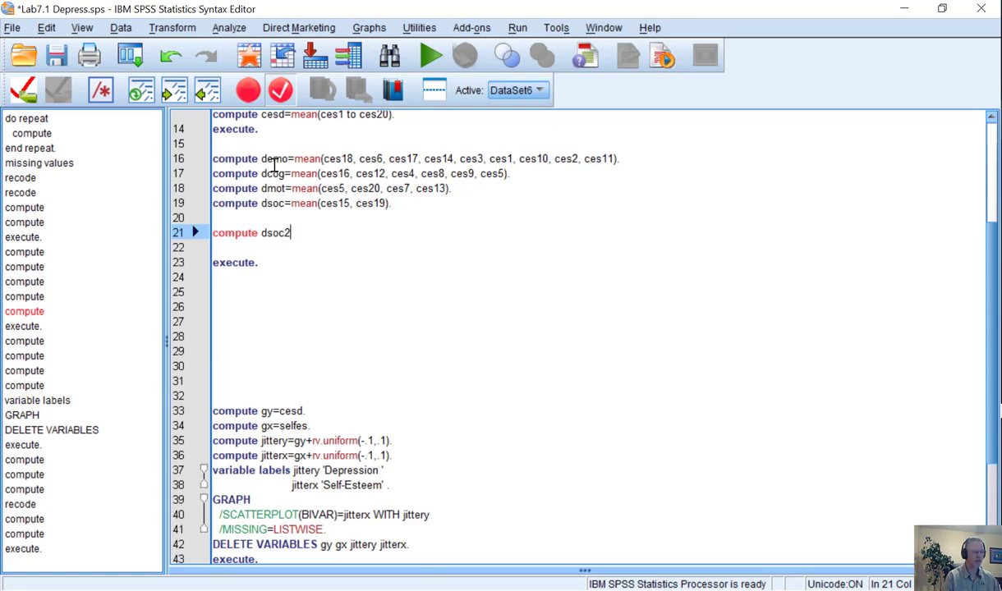
type("=")
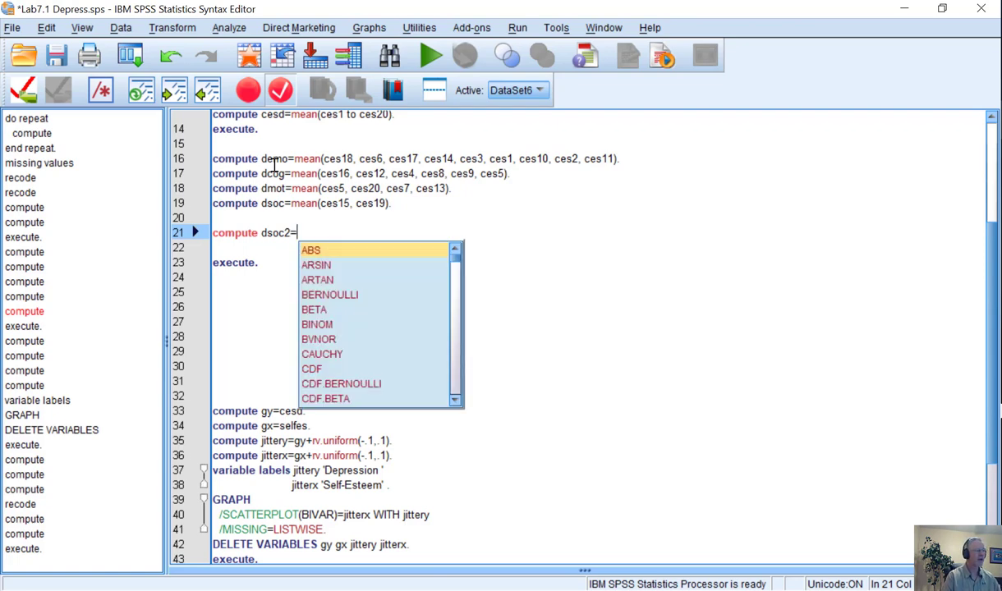
type("9")
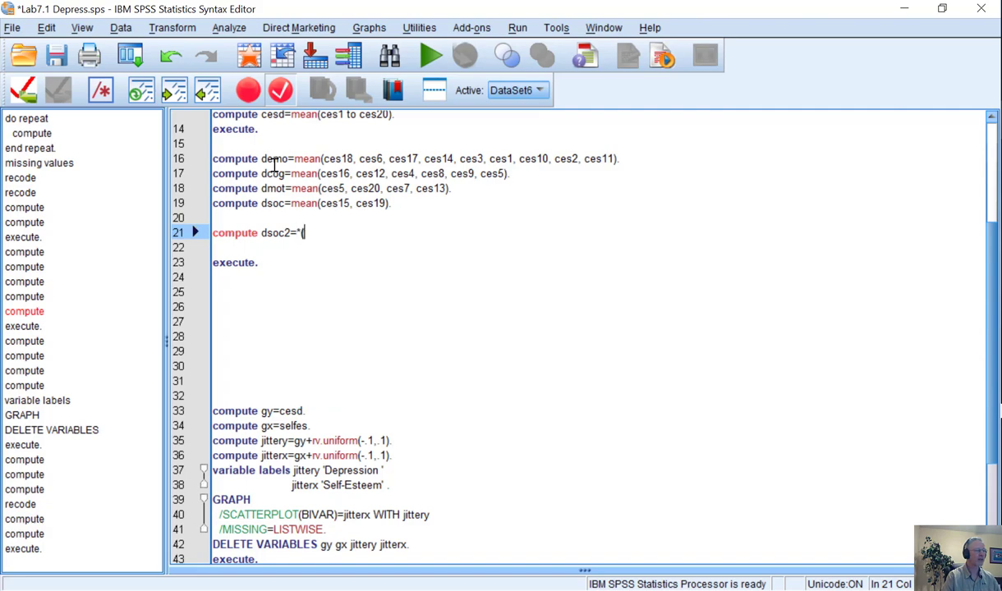
key("BackSpace")
type("(")
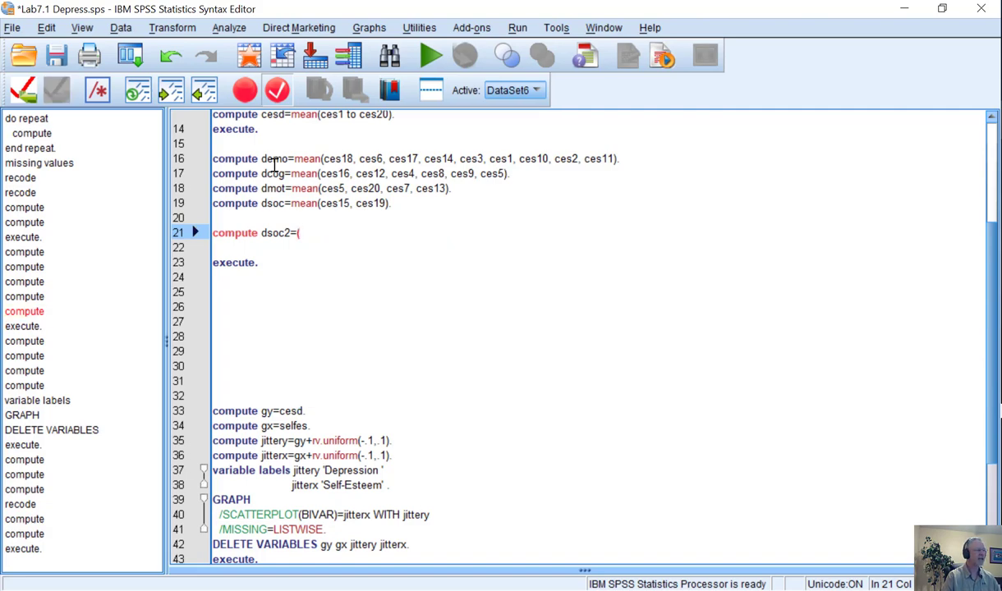
type("ces1")
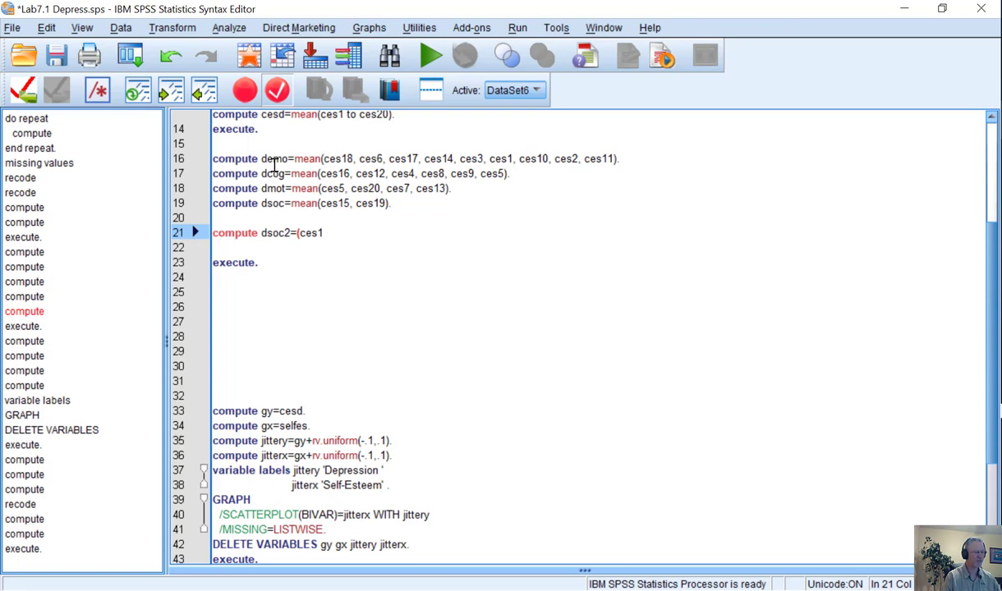
type("5+c")
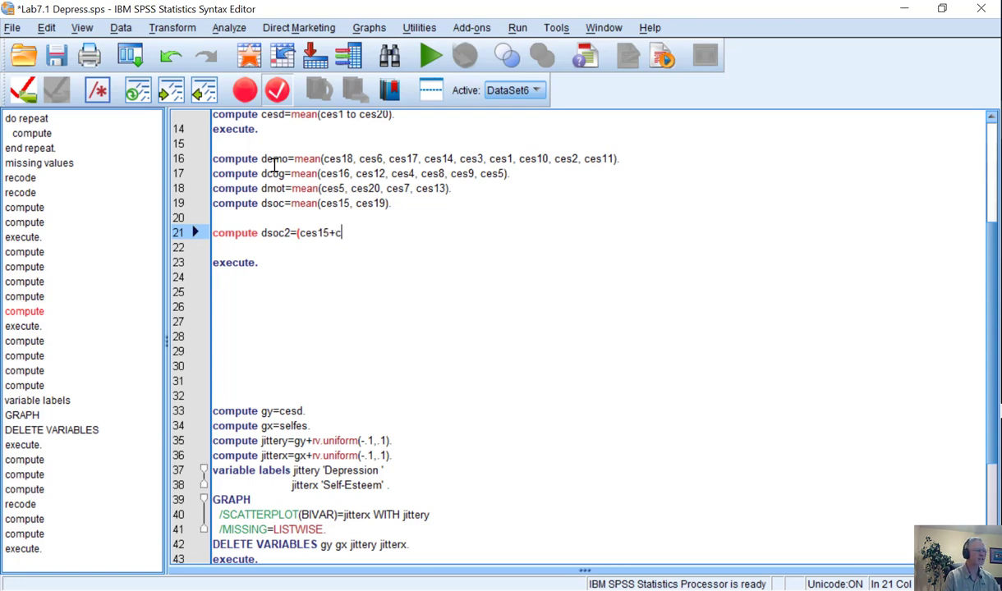
type("es19)/")
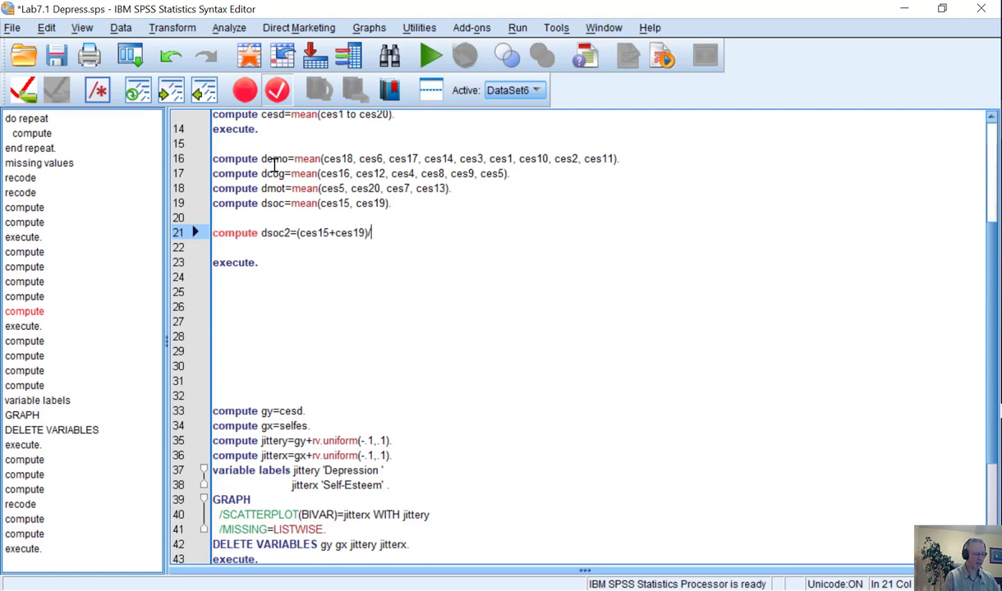
type("2.")
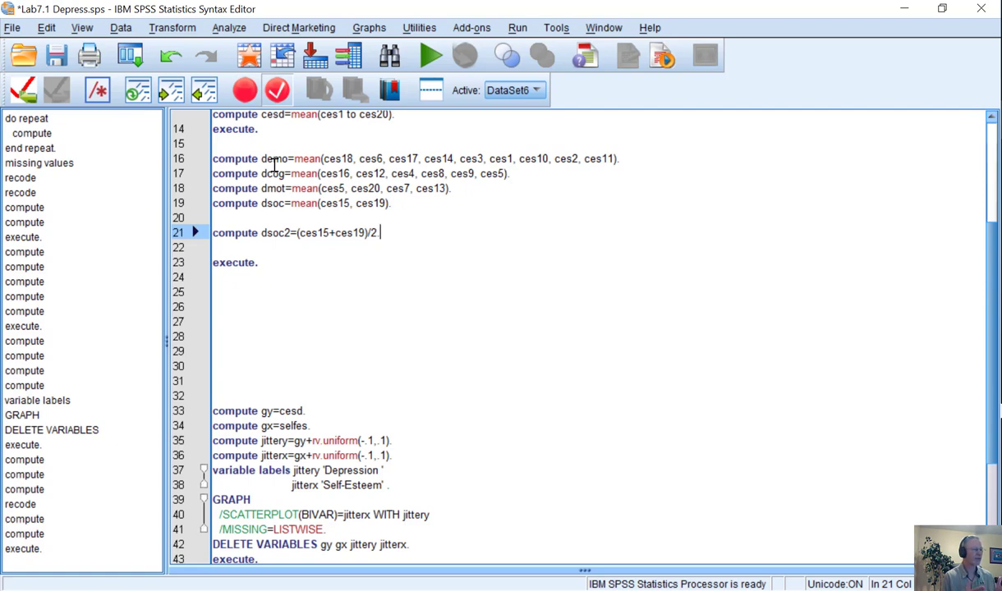
Step: Compare the mean-function formula of the dsoc command with the sum-and-divide formula of the dsoc2 command
key("Up")
key("Up")
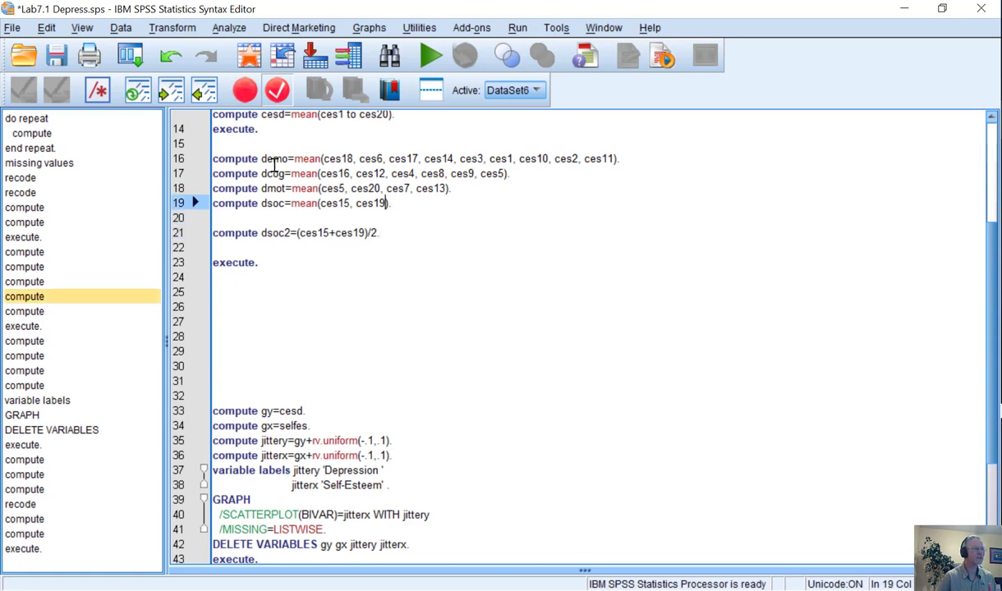
key("Left")
key("Left")
key("Left")
key("Left")
key("Left")
key("Left")
key("Left")
key("Left")
key("Left")
key("Left")
key("Left")
key("Left")
key("Left")
key("Left")
key("Left")
key("Left")
key("Left")
key("Down")
key("Down")
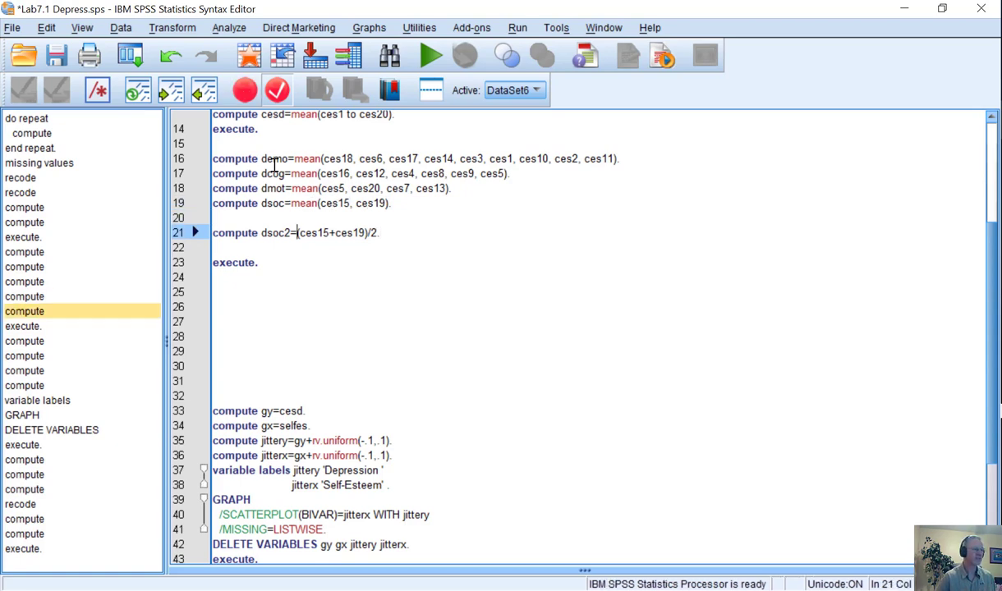
key("Up")
key("Up")
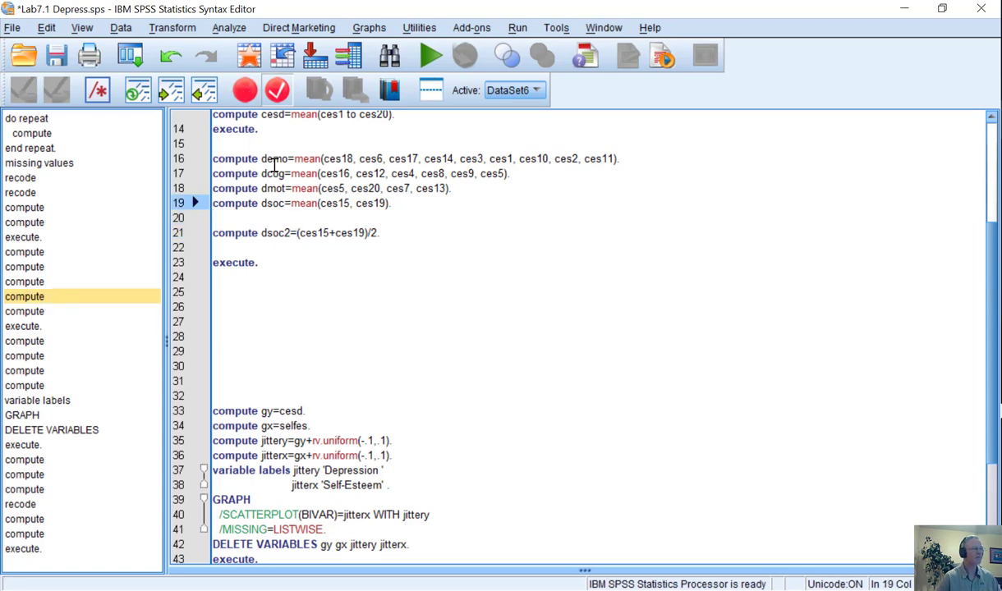
Step: Delete the dsoc2 compute command and its surrounding blank lines so that execute directly follows the dsoc command
key("Down")
key("shift+Down")
key("shift+Down")
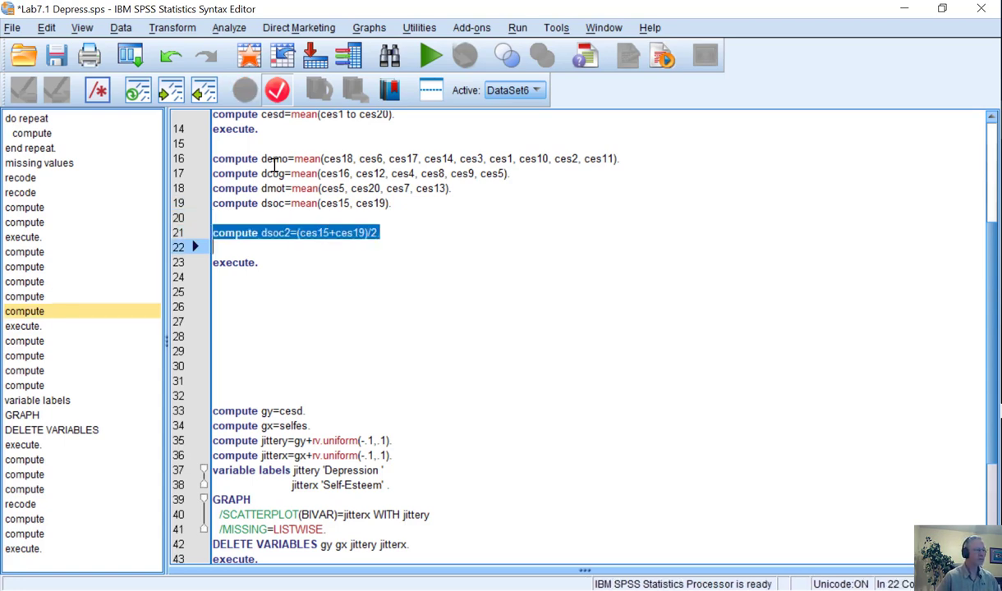
key("Delete")
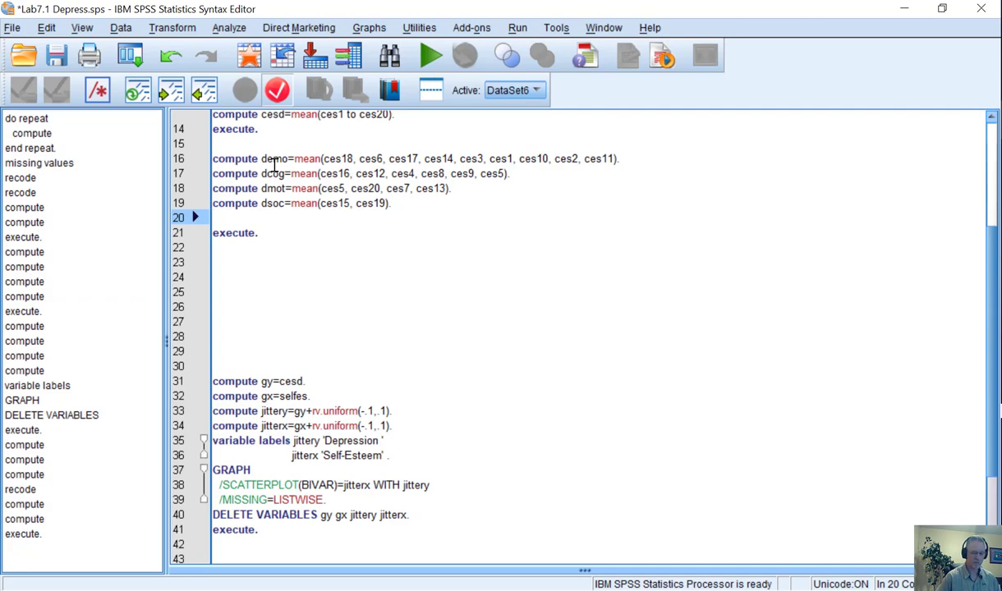
key("Delete")
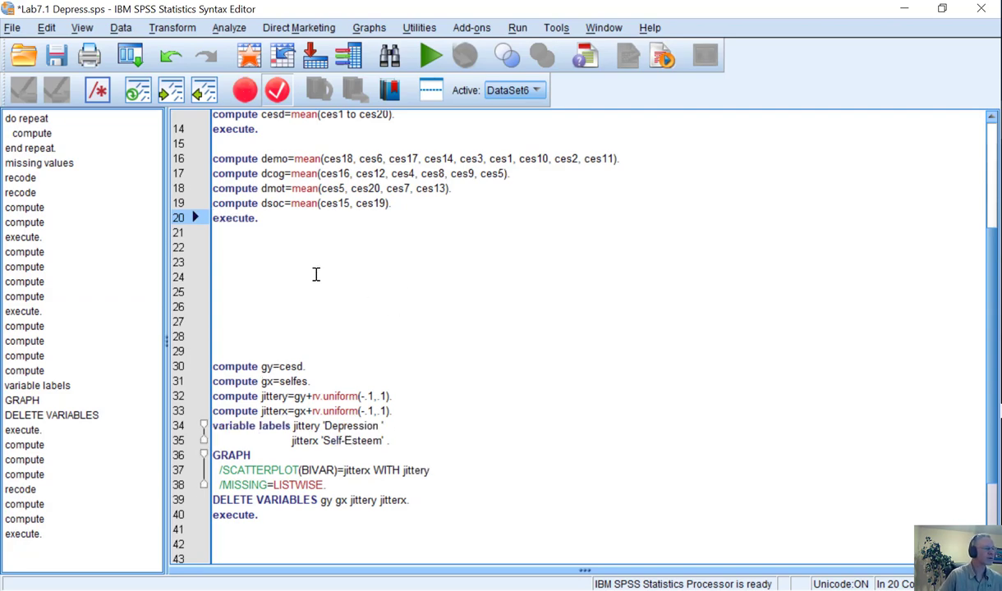
Step: Review the selfes and cesd compute commands on lines 12 and 13, which use the mean function over item ranges
scroll(294, 254, "up", 3)
scroll(296, 276, "up", 2)
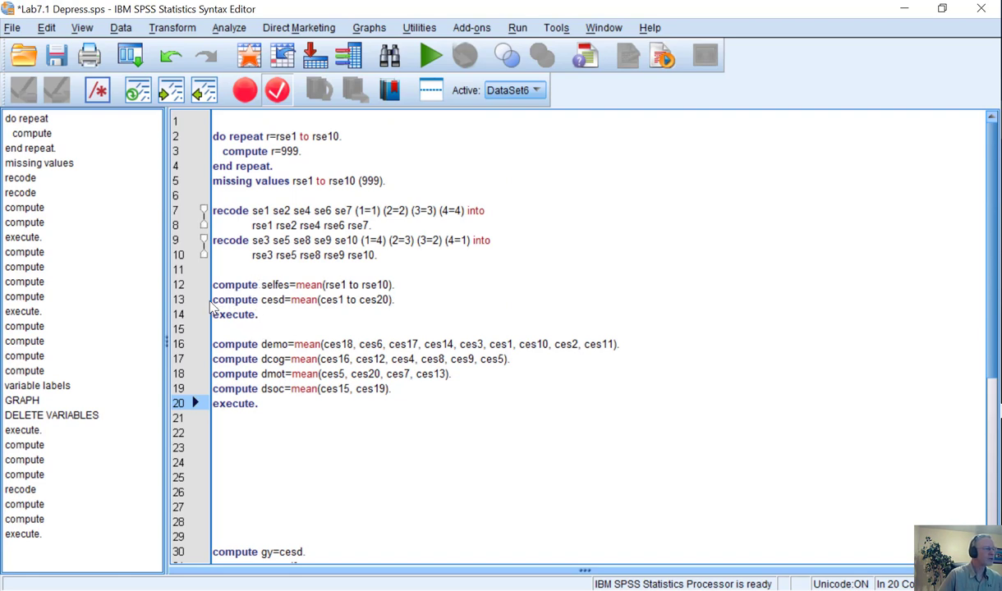
left_click_drag(218, 300, 403, 301)
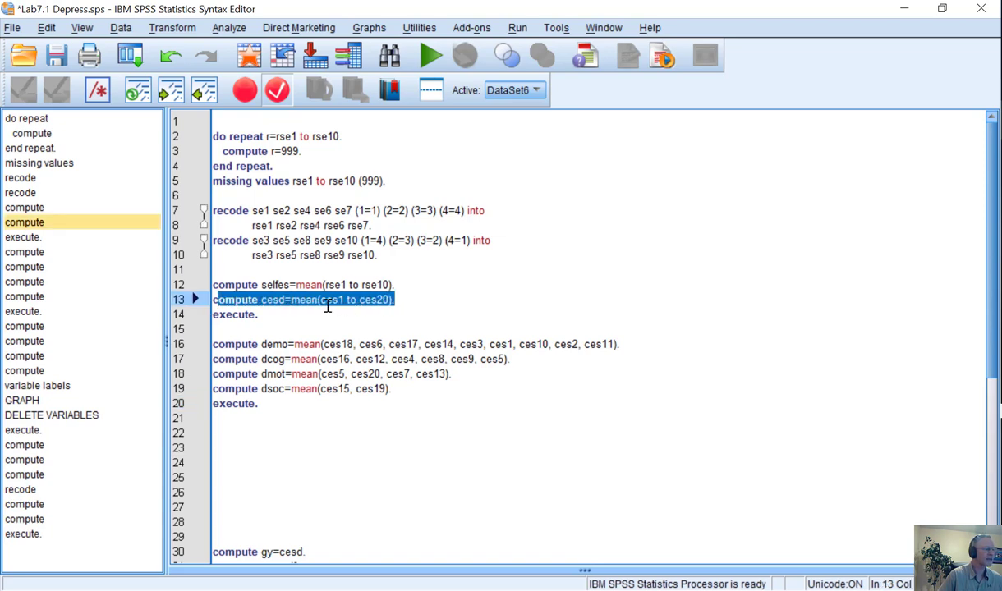
left_click(405, 302)
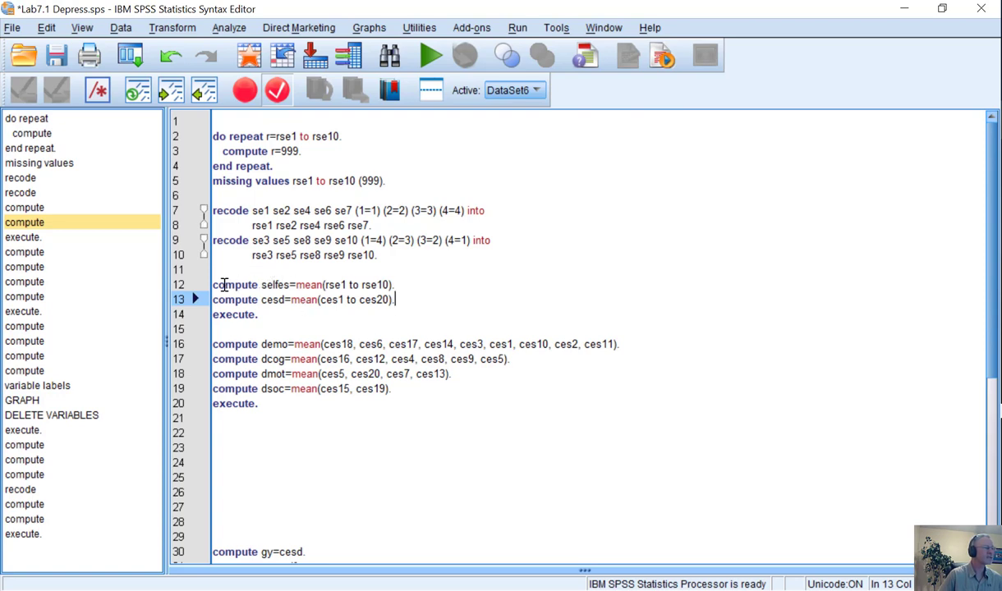
left_click_drag(213, 284, 422, 285)
left_click(420, 284)
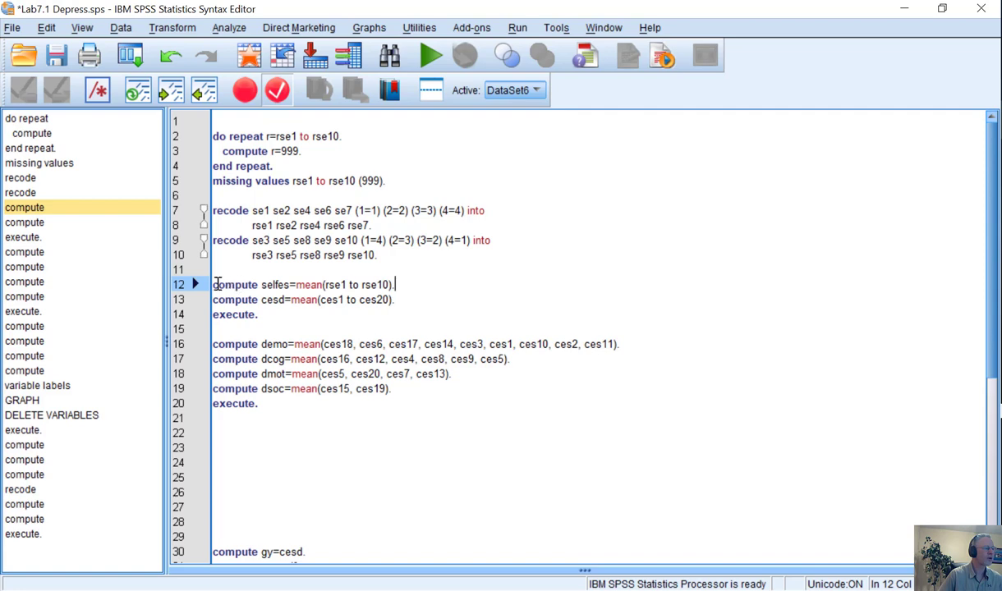
left_click_drag(215, 285, 416, 295)
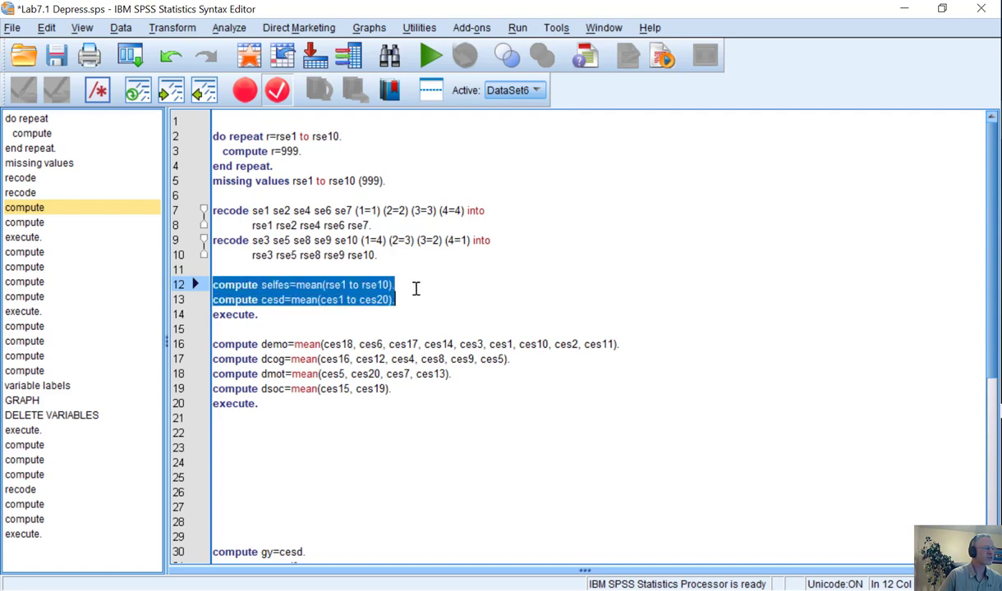
left_click(419, 298)
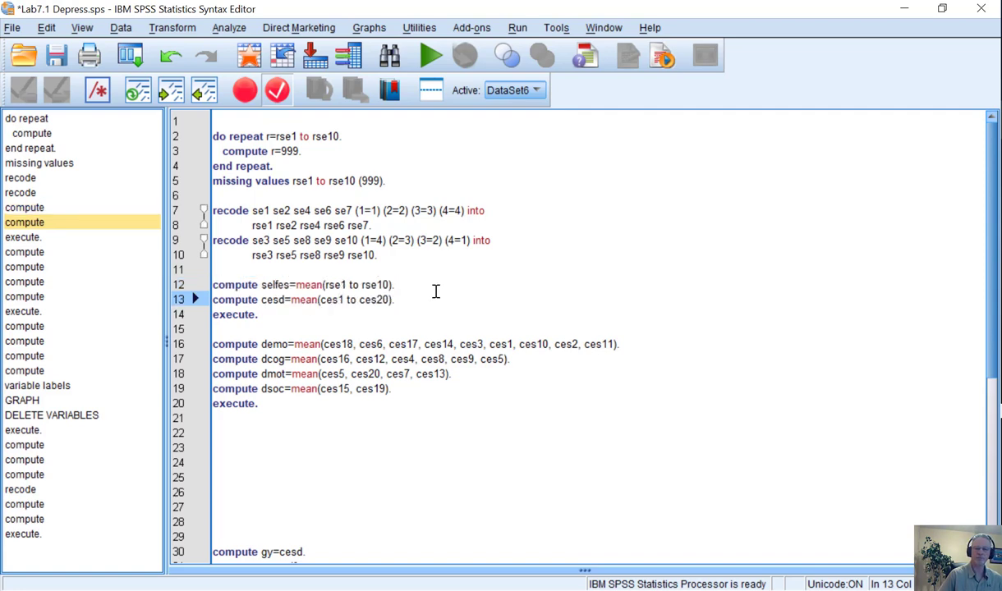